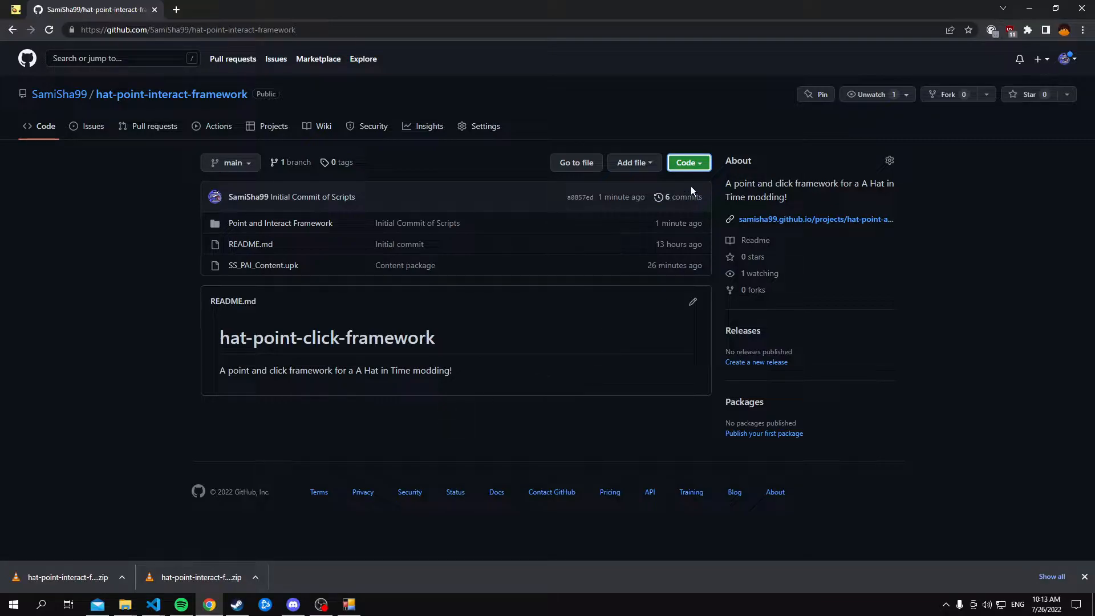
Download the hat-point-interact-framework repository as a ZIP and show the downloaded archive in its folder
left_click(690, 164)
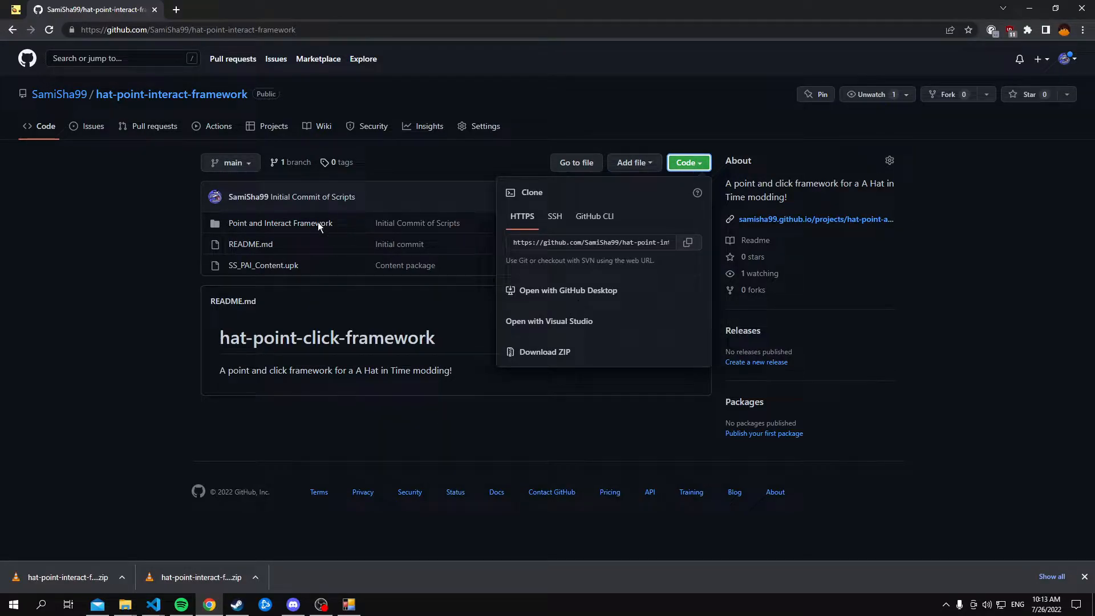
left_click(546, 353)
left_click(122, 577)
left_click(146, 533)
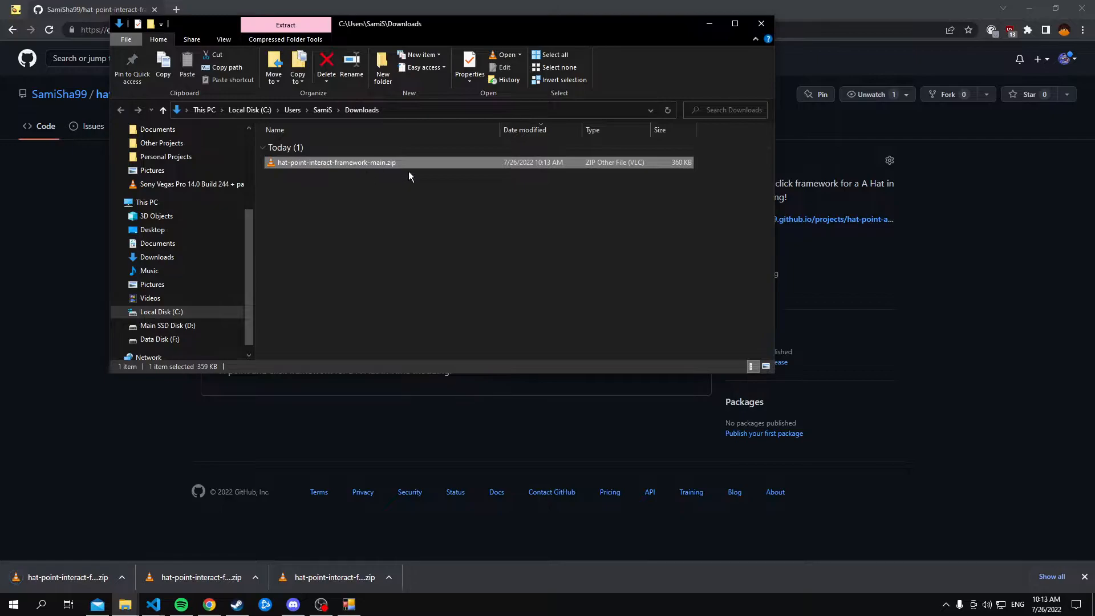
Extract hat-point-interact-framework-main.zip with 7-Zip into its own folder and open that folder
right_click(370, 163)
mouse_move(435, 213)
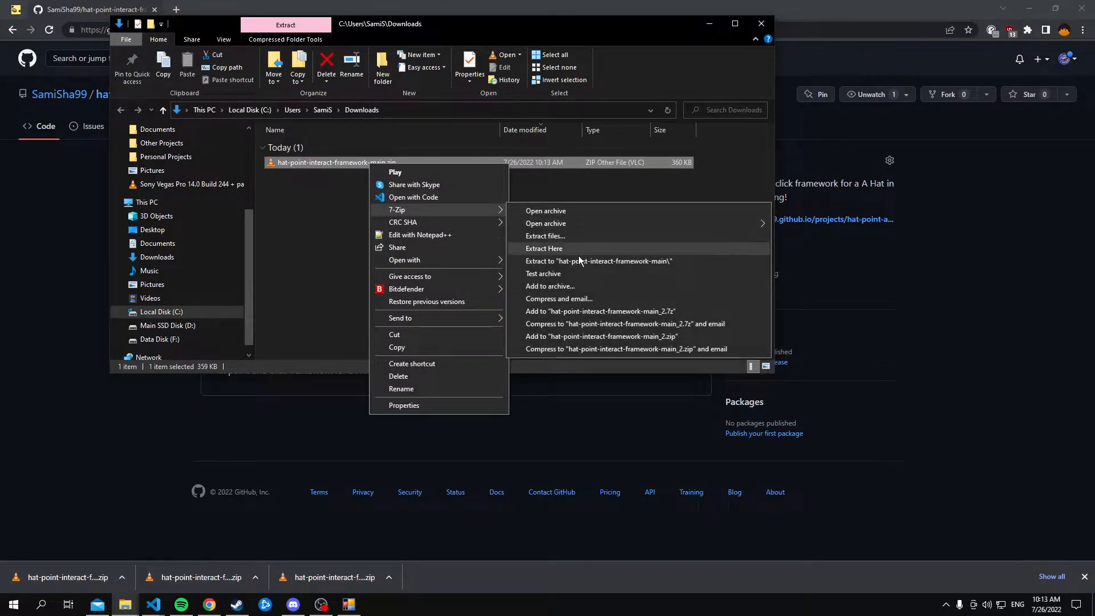
left_click(614, 260)
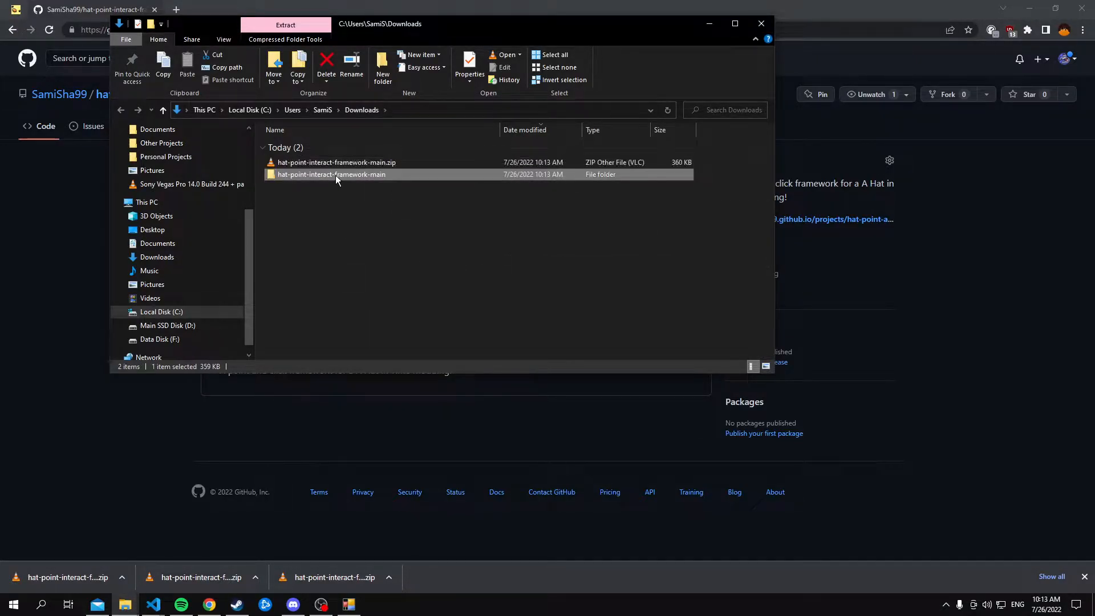
double_click(335, 174)
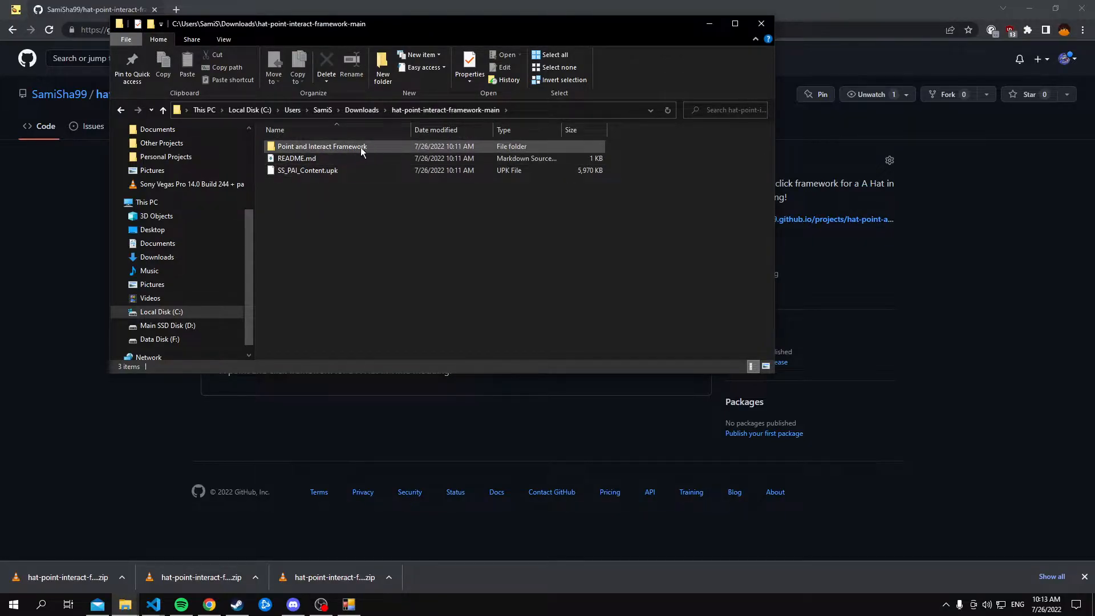
Switch to the A Hat in Time Mod Manager, open the PAI Test mod and browse to its mod folder
left_click(348, 604)
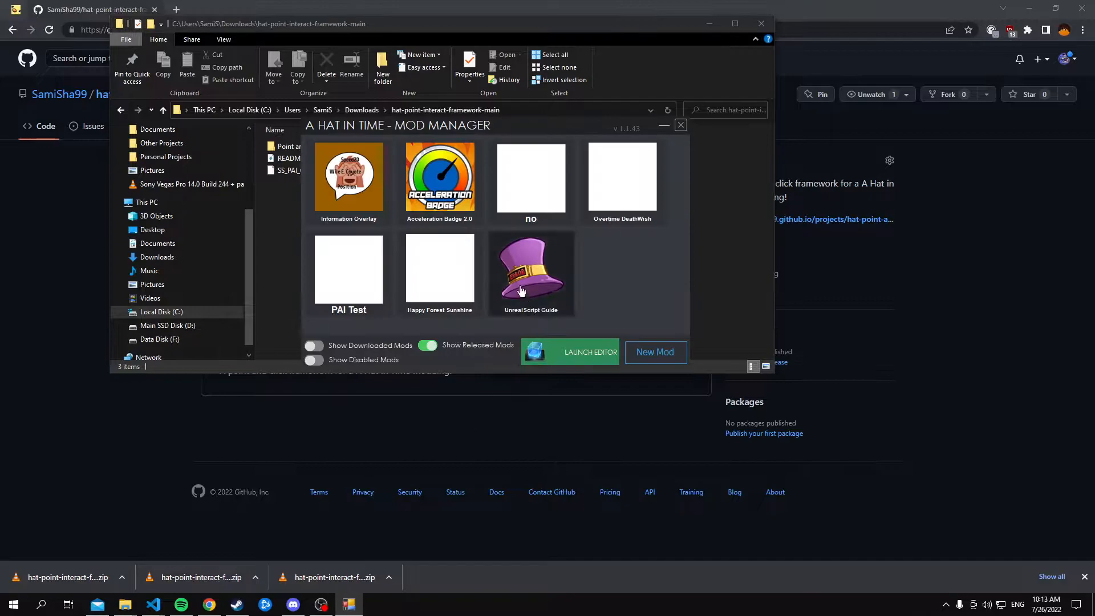
left_click(338, 303)
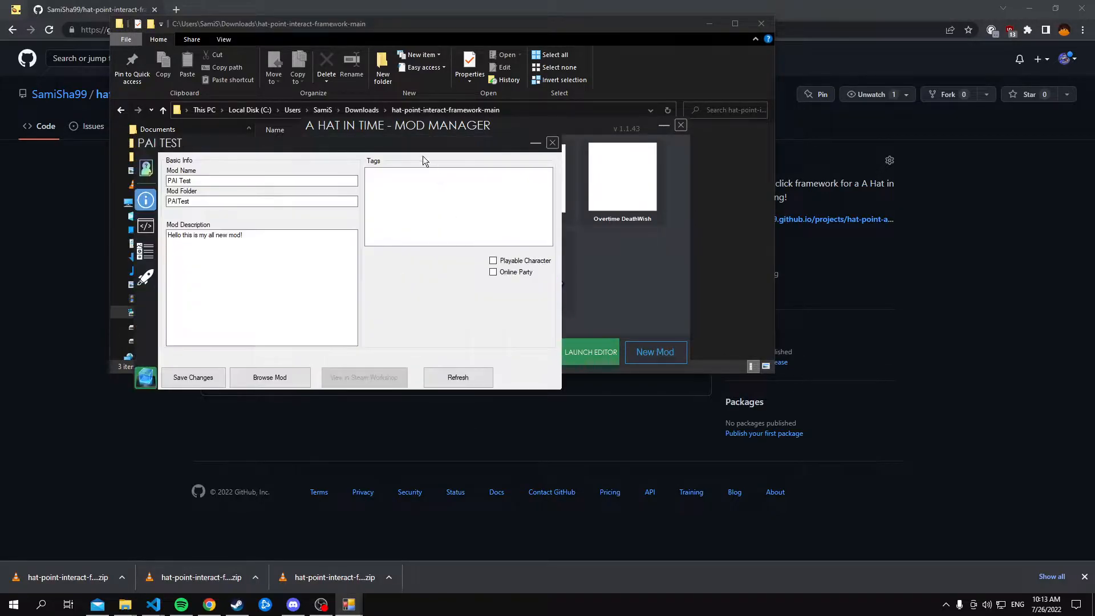
left_click(145, 226)
left_click(261, 382)
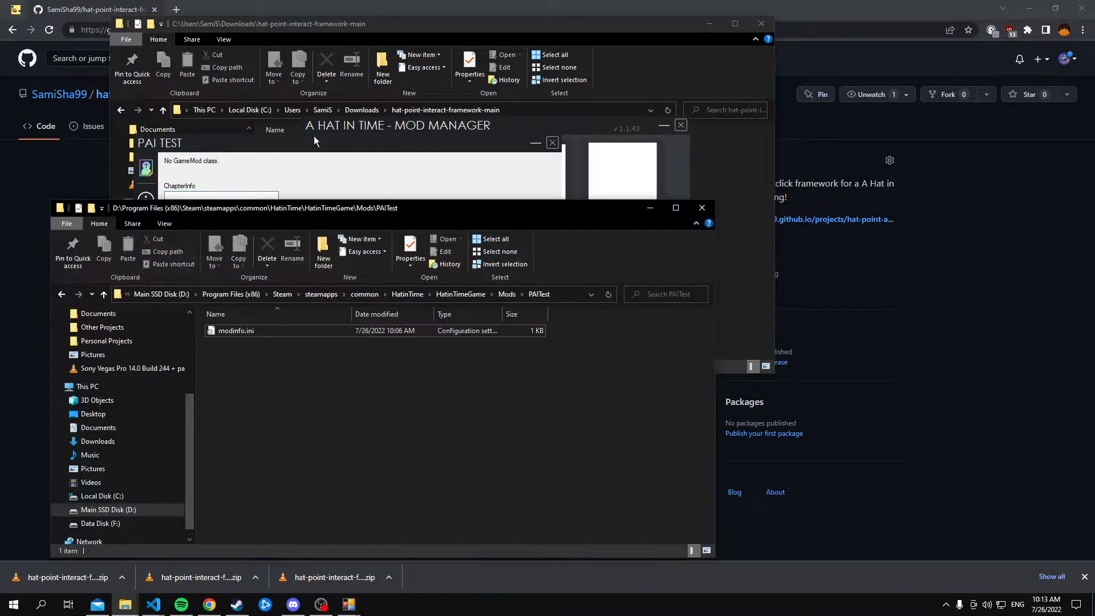
Create a folder named Classes in the PAITest mod folder
right_click(257, 399)
mouse_move(294, 373)
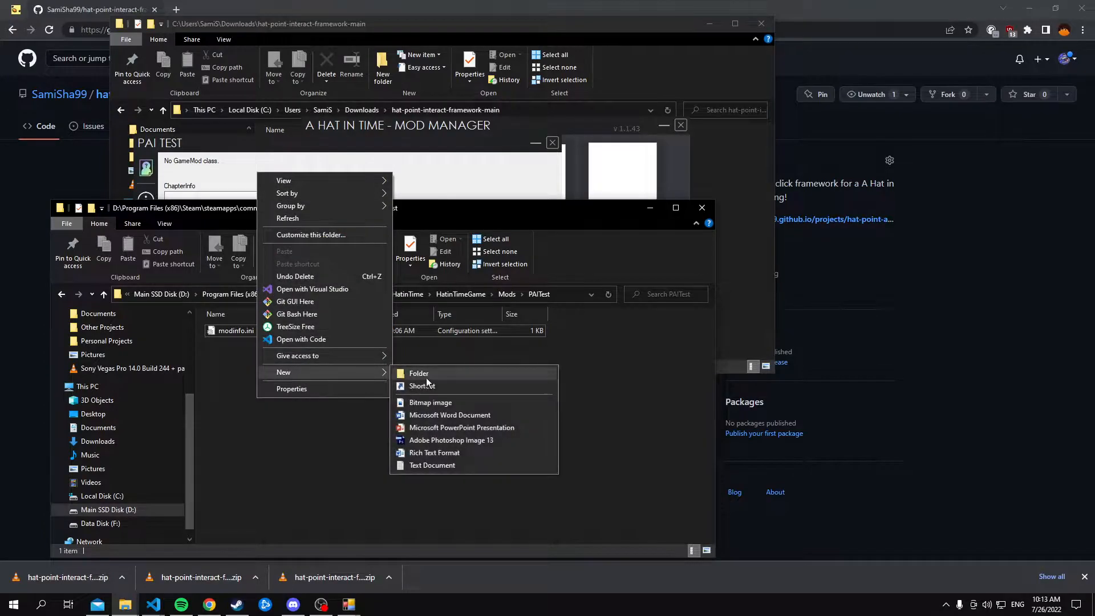
left_click(441, 374)
type("Clas")
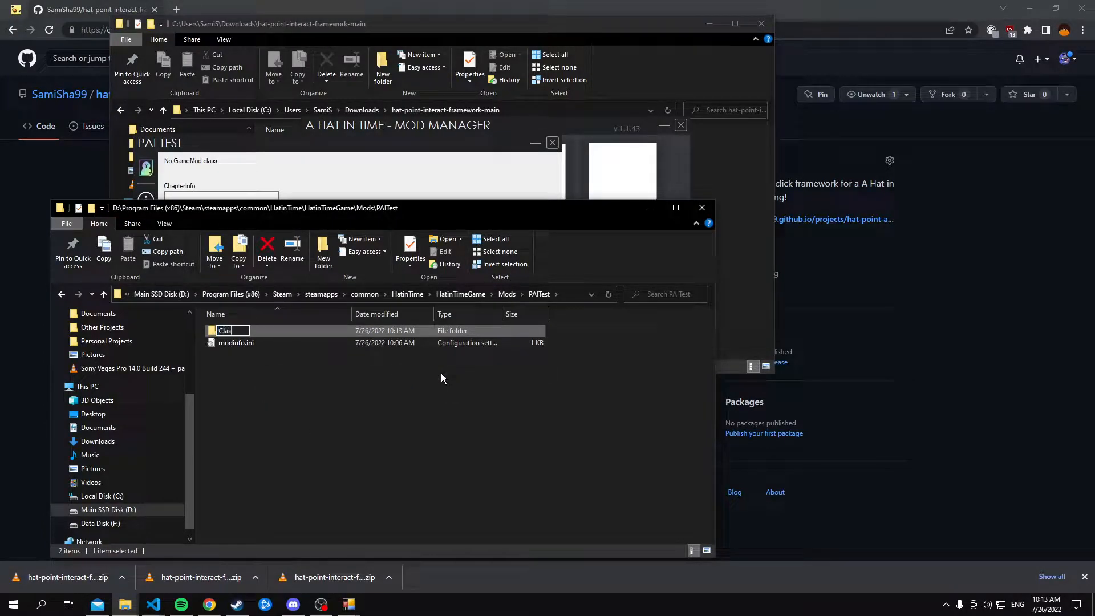
type("ses")
left_click(334, 408)
Create a folder named Content in the PAITest mod folder
right_click(334, 408)
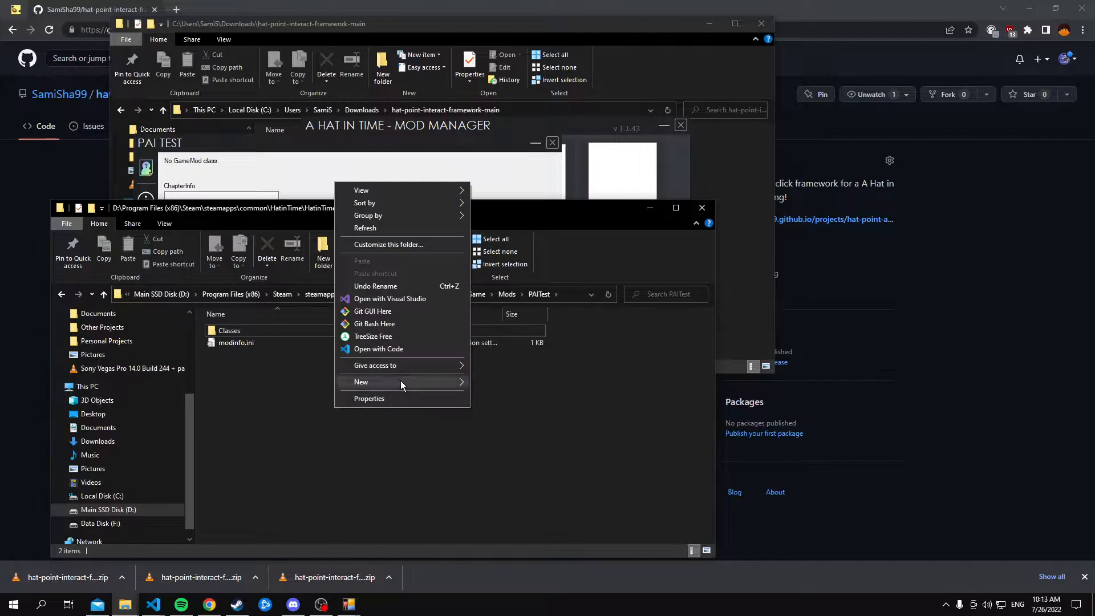
mouse_move(394, 381)
left_click(527, 386)
type("Content")
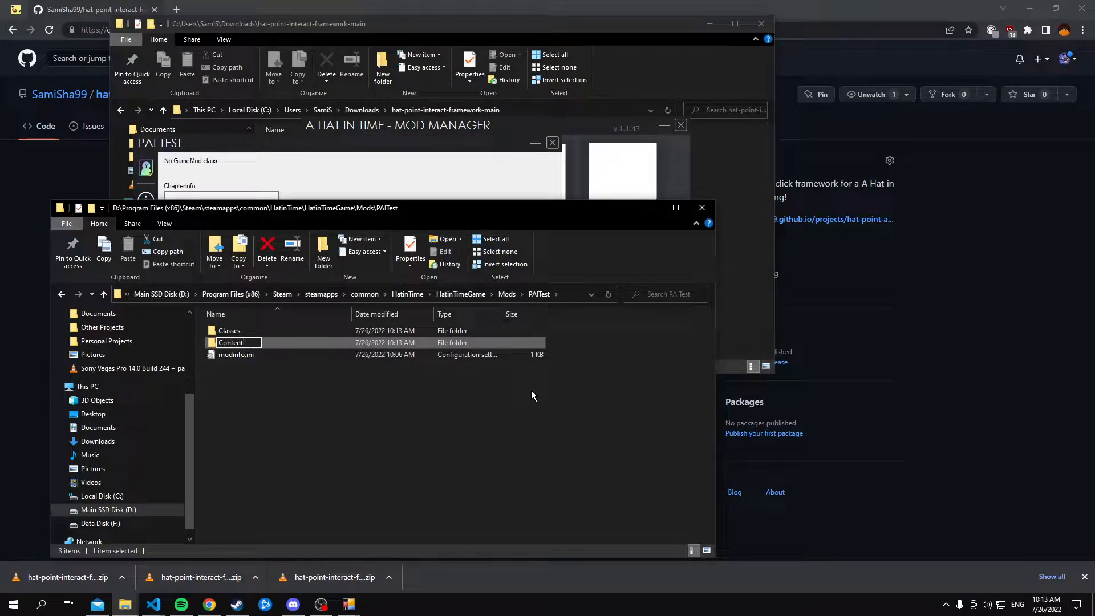
key("Return")
Place the two folder windows side by side and copy the Point and Interact Framework folder into the mod's Classes folder
left_click_drag(441, 216, 587, 203)
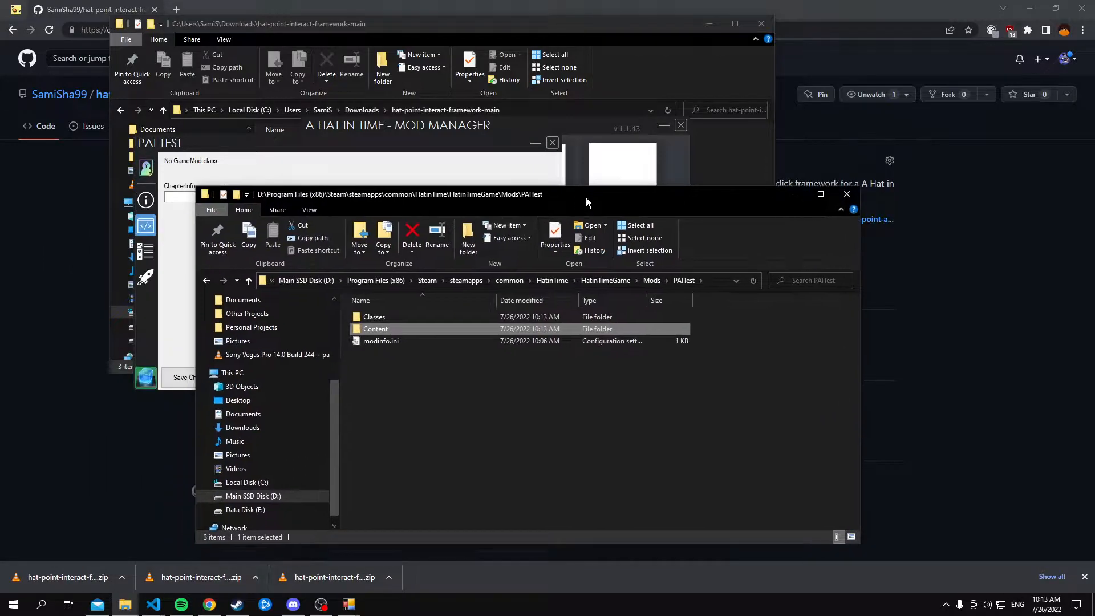
left_click(460, 24)
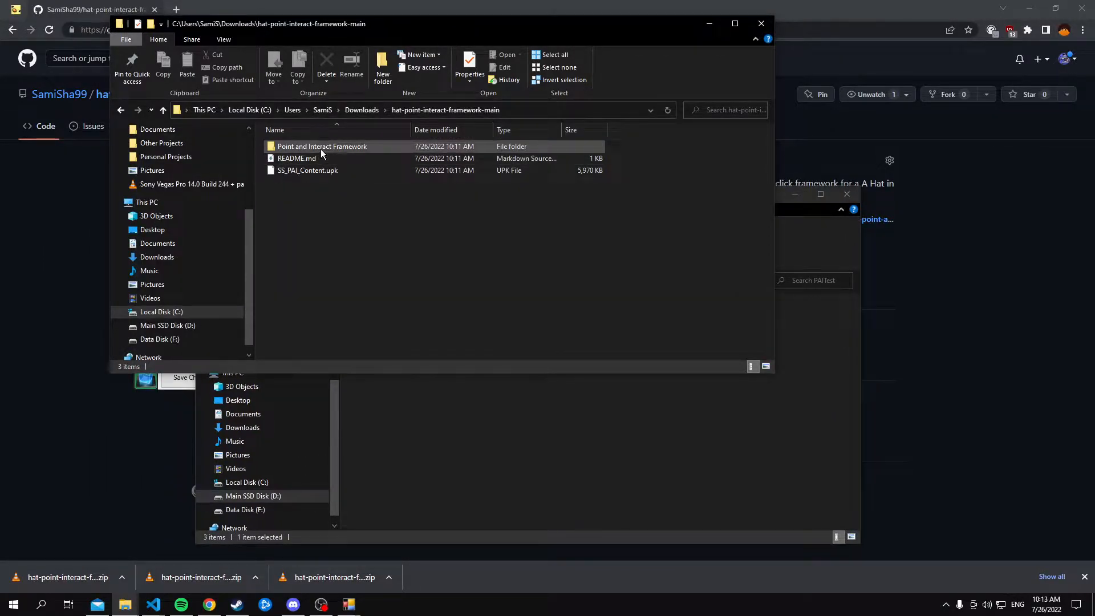
left_click_drag(323, 24, 150, 77)
left_click_drag(617, 195, 899, 120)
left_click_drag(182, 201, 669, 244)
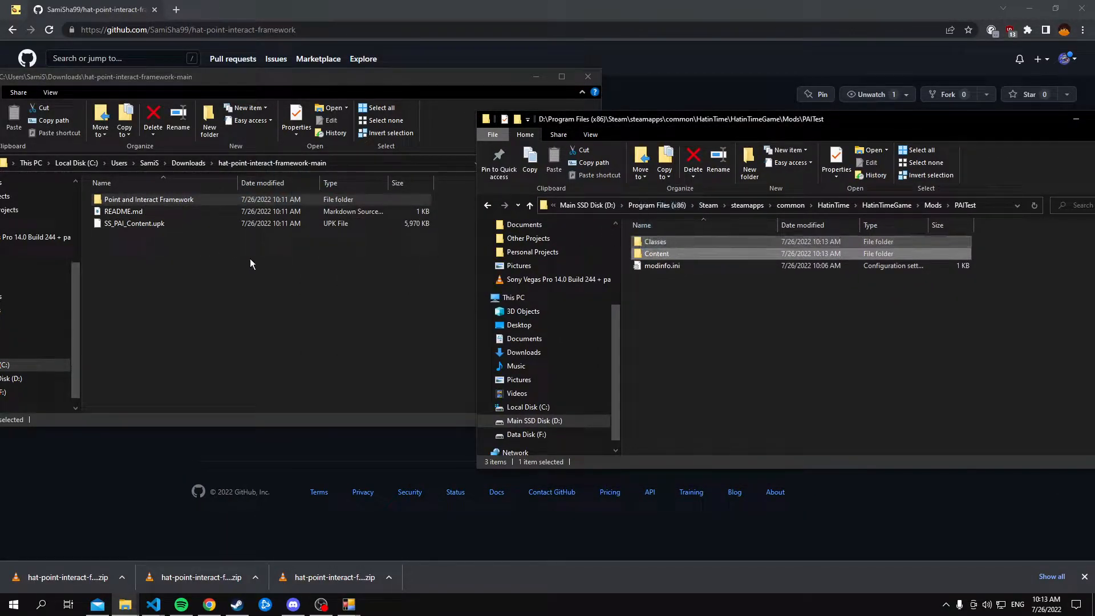
Copy SS_PAI_Content.upk into the mod's Content folder and check the contents of Classes and Content
left_click(169, 252)
left_click_drag(171, 221, 719, 255)
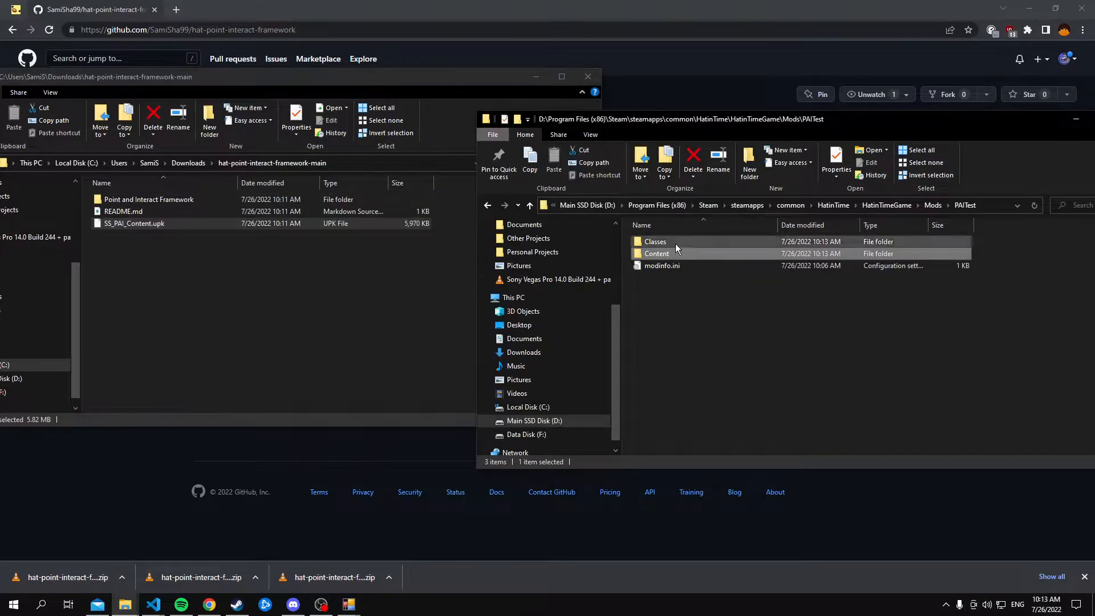
double_click(675, 244)
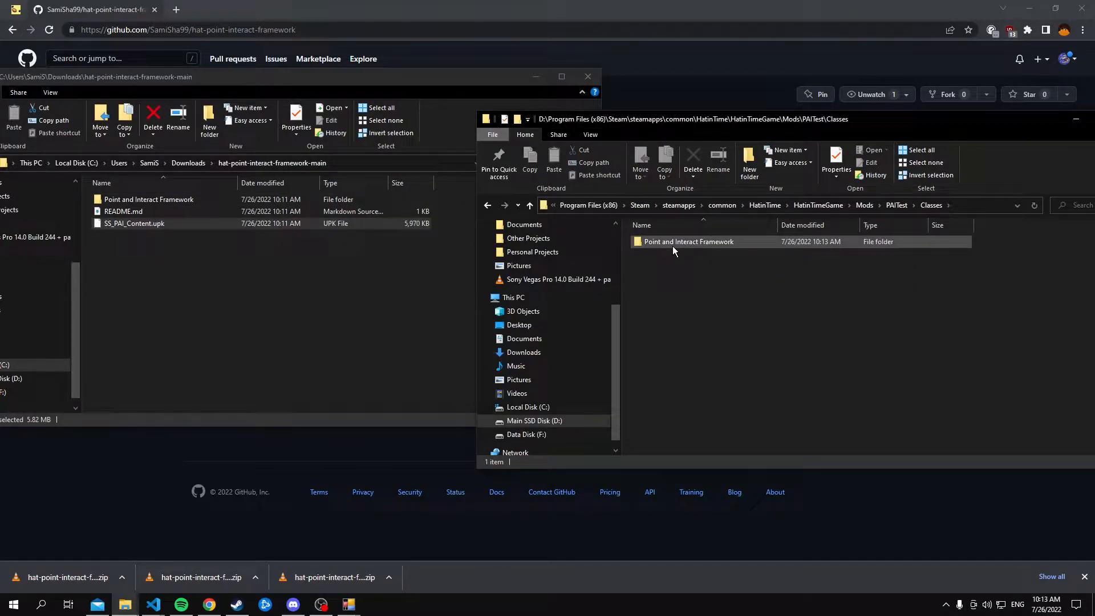
left_click(487, 205)
double_click(662, 254)
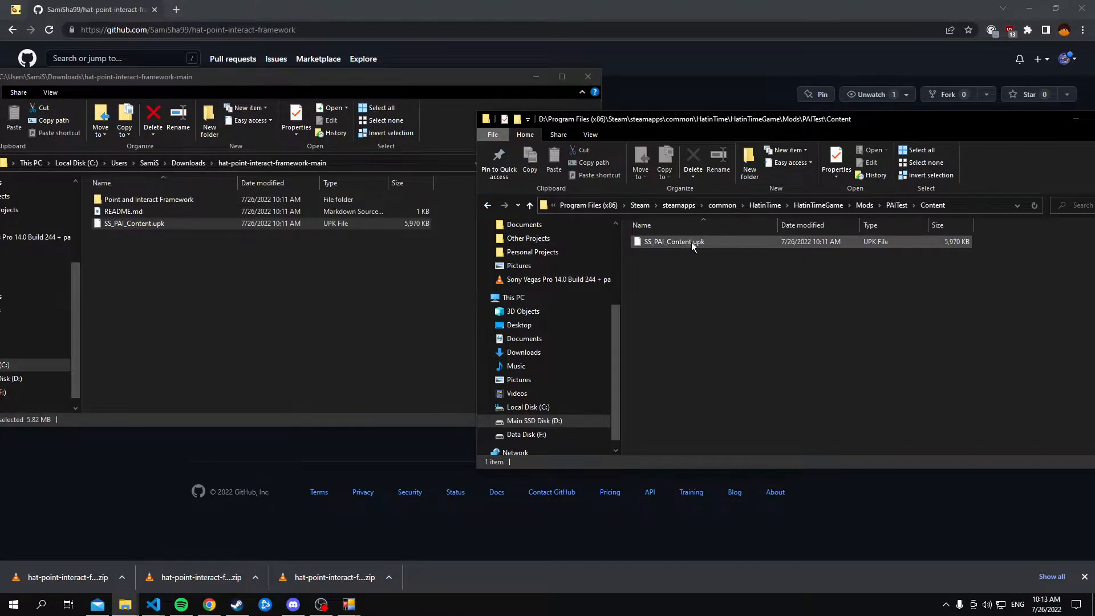
left_click(487, 207)
left_click(346, 457)
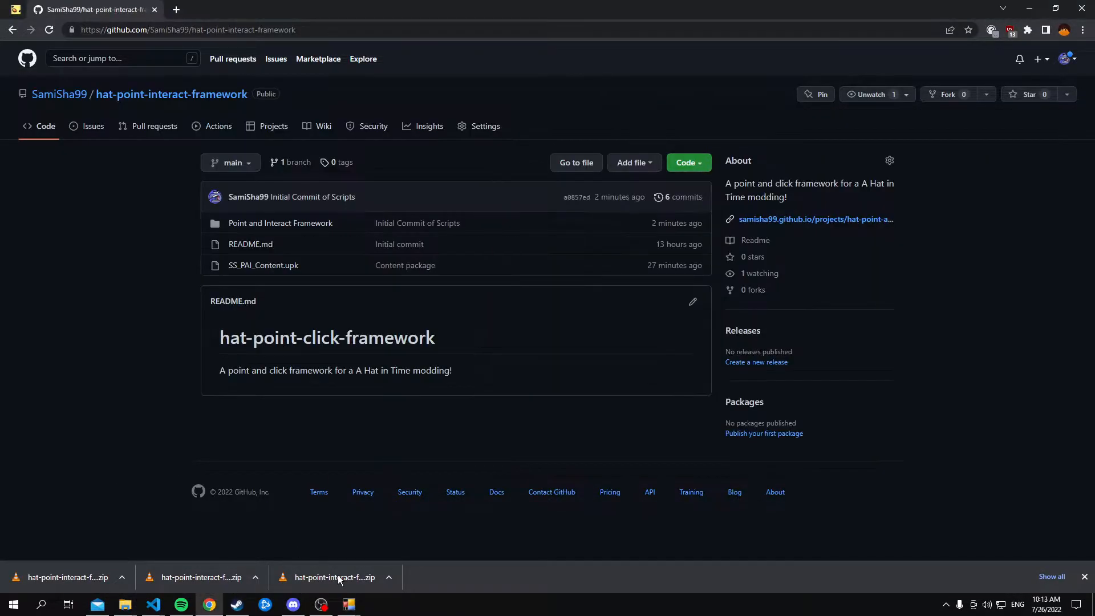
Switch back to the PAI Test mod window, refresh it, compile the scripts and close the compiler console
mouse_move(349, 604)
left_click(415, 534)
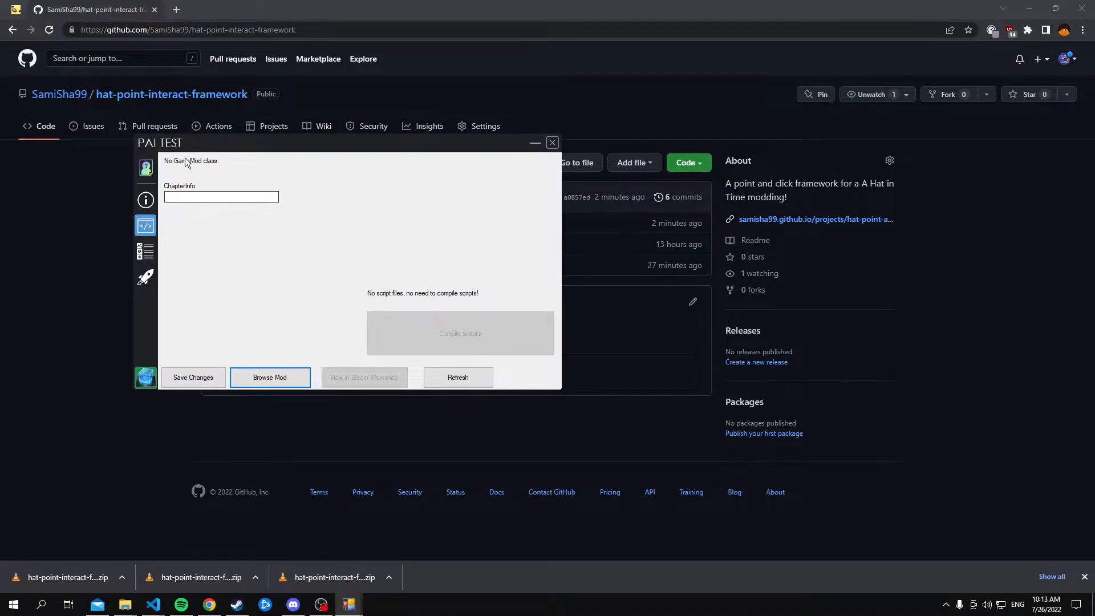
left_click(470, 381)
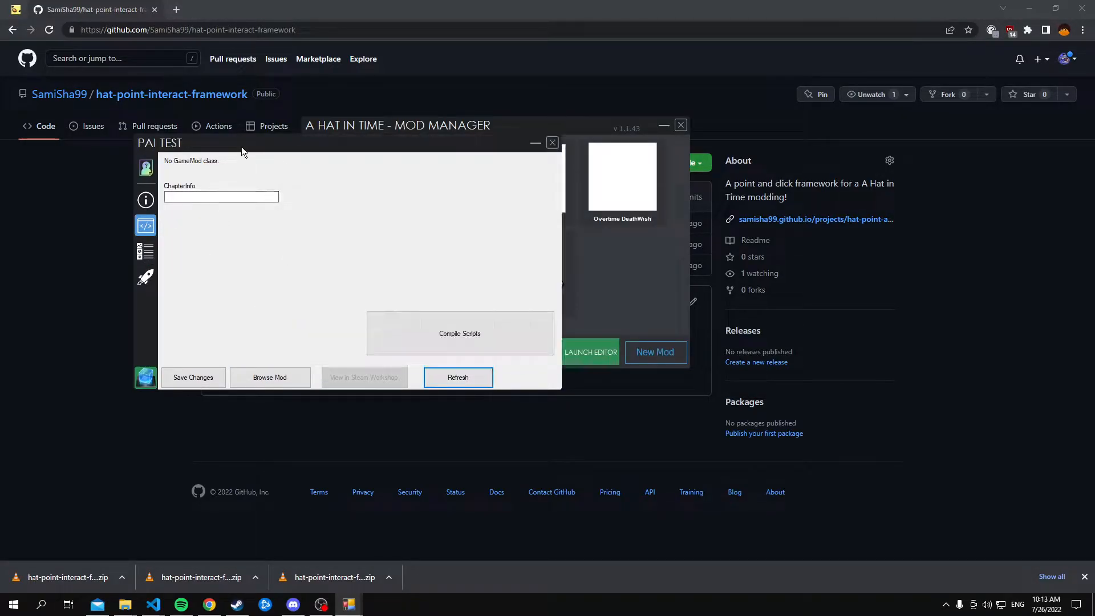
left_click(468, 333)
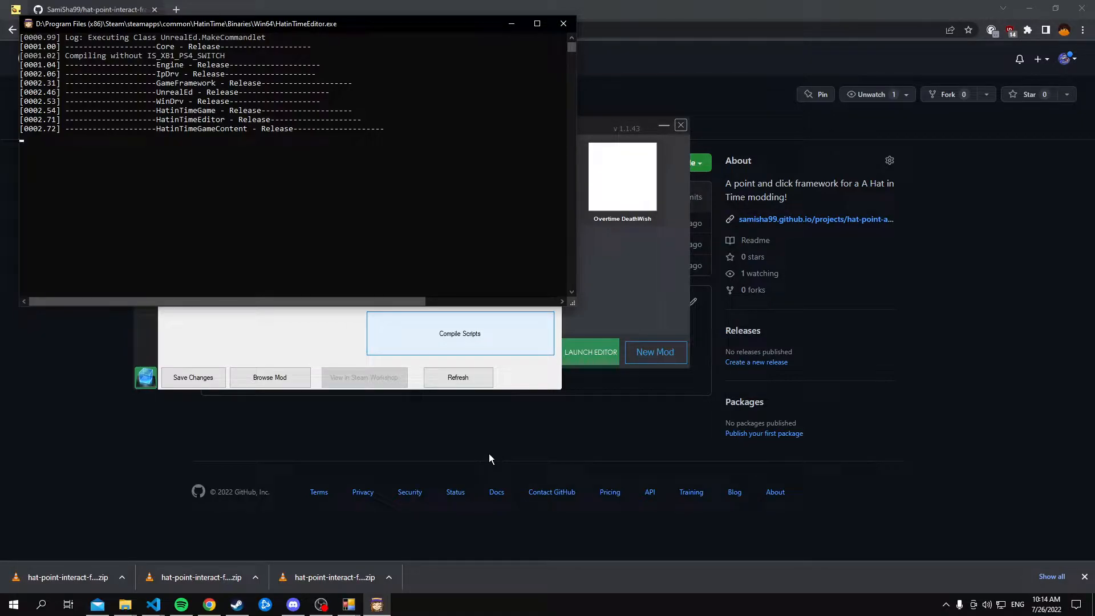
left_click(562, 23)
Launch the A Hat in Time editor from the PAI Test window and clear the browser out of view
left_click(146, 278)
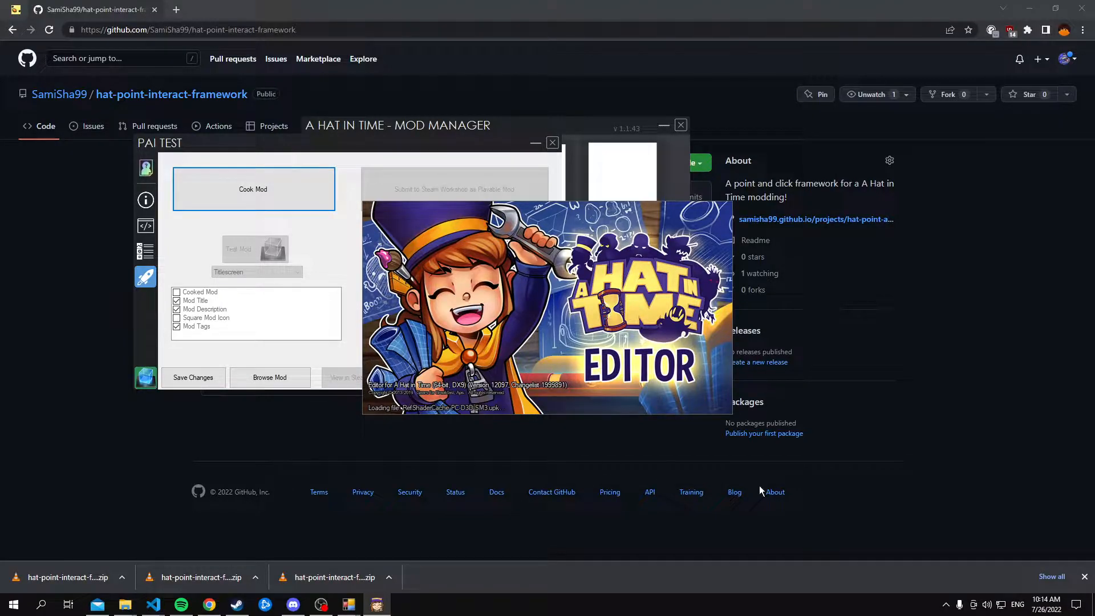
left_click(1084, 576)
left_click(377, 604)
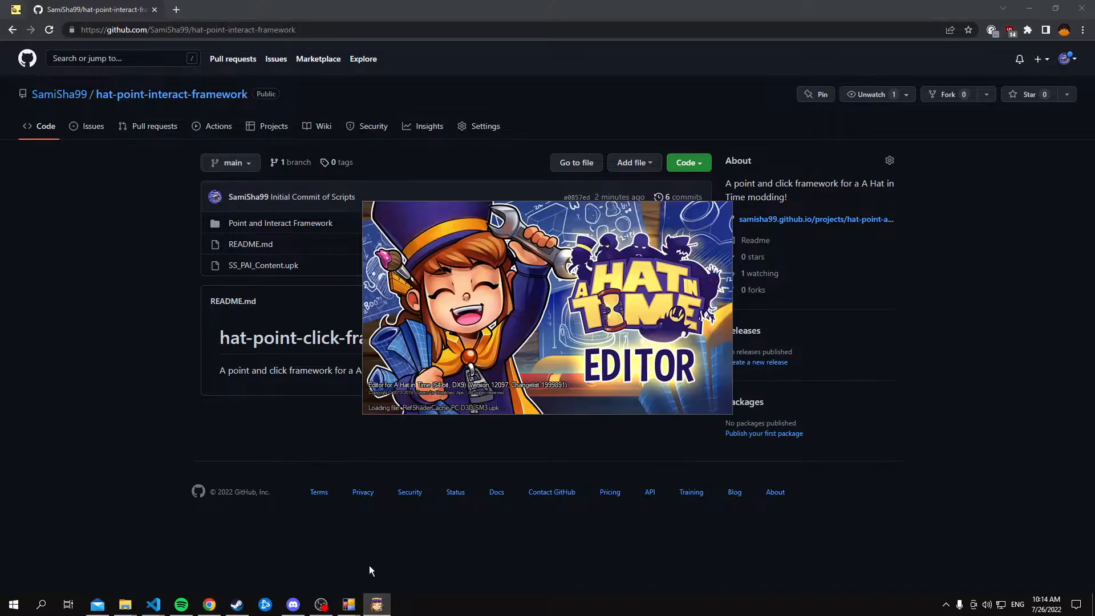
left_click(1093, 605)
left_click(377, 604)
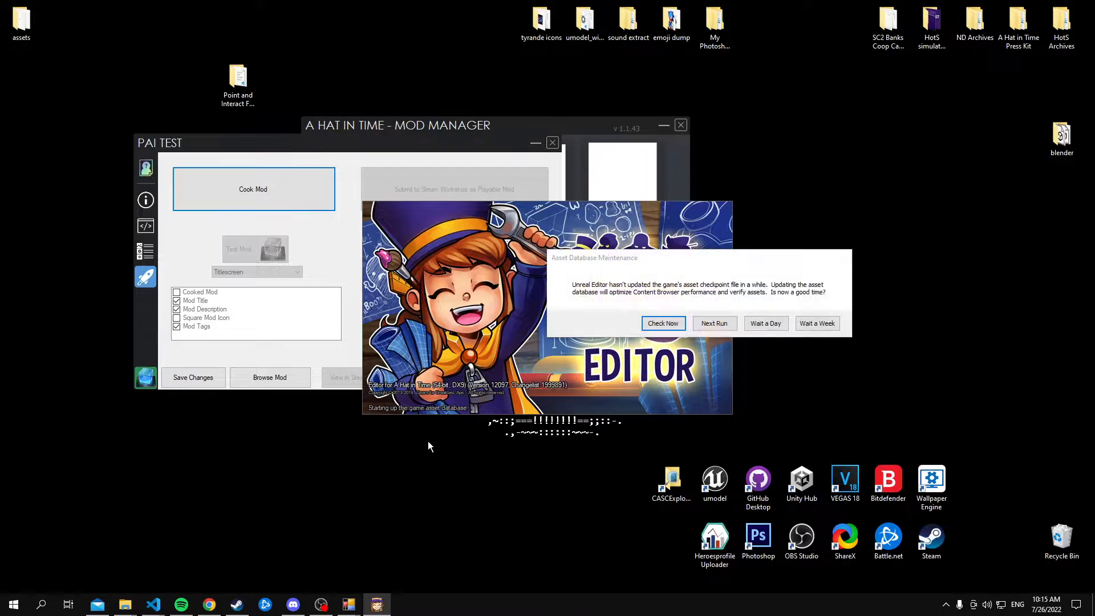
Postpone the asset database check to the next run, then close the load errors dialog and the Actor Classes window
left_click(701, 323)
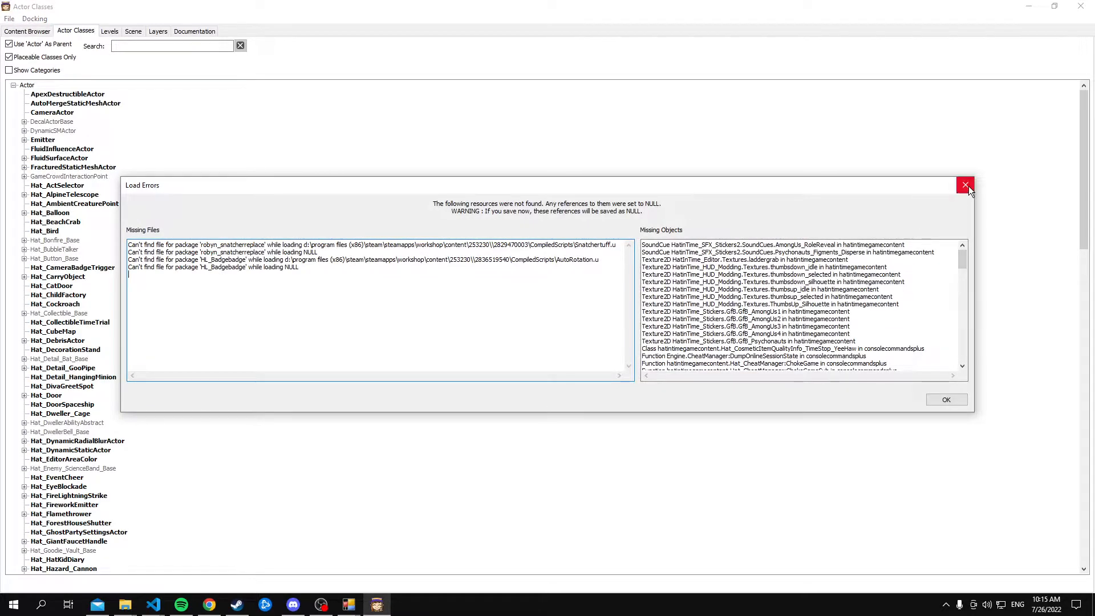
left_click(966, 185)
left_click(1078, 12)
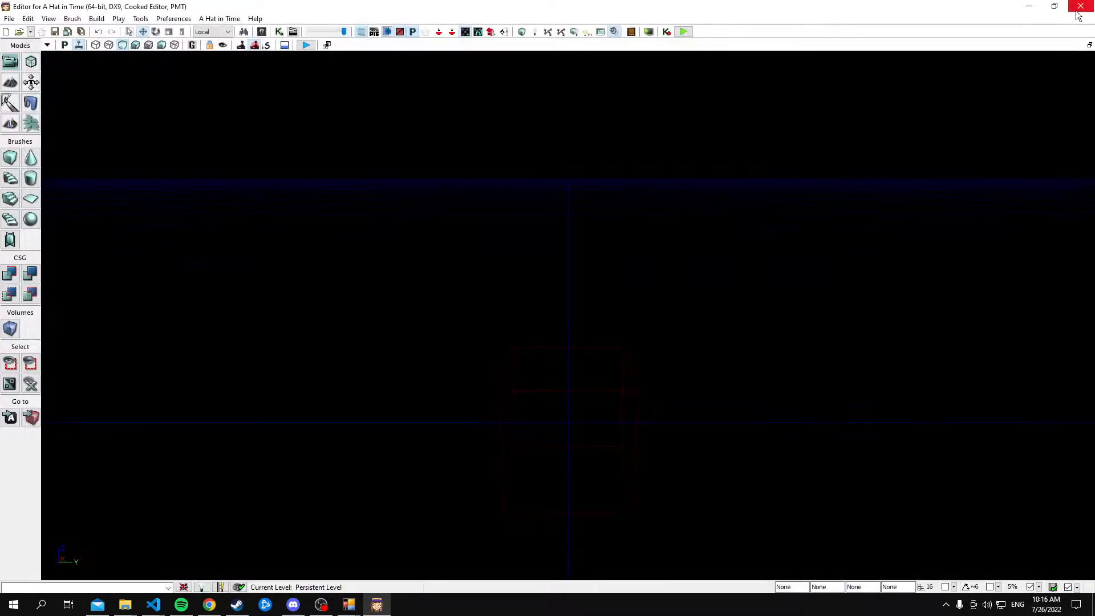
Create a new map from the Blank Daytime template
left_click(6, 31)
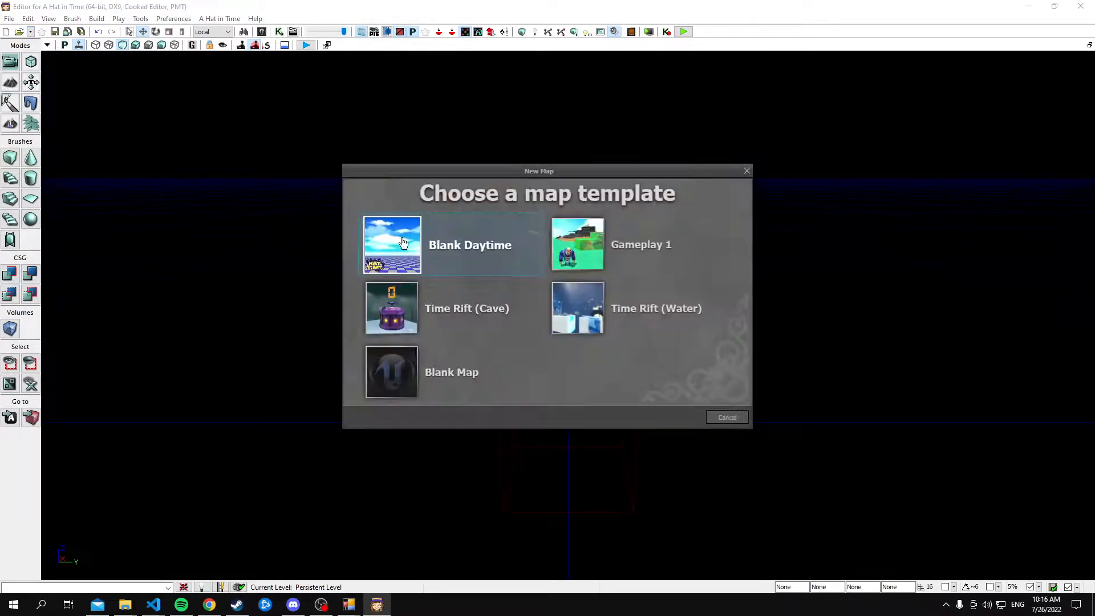
left_click(557, 310)
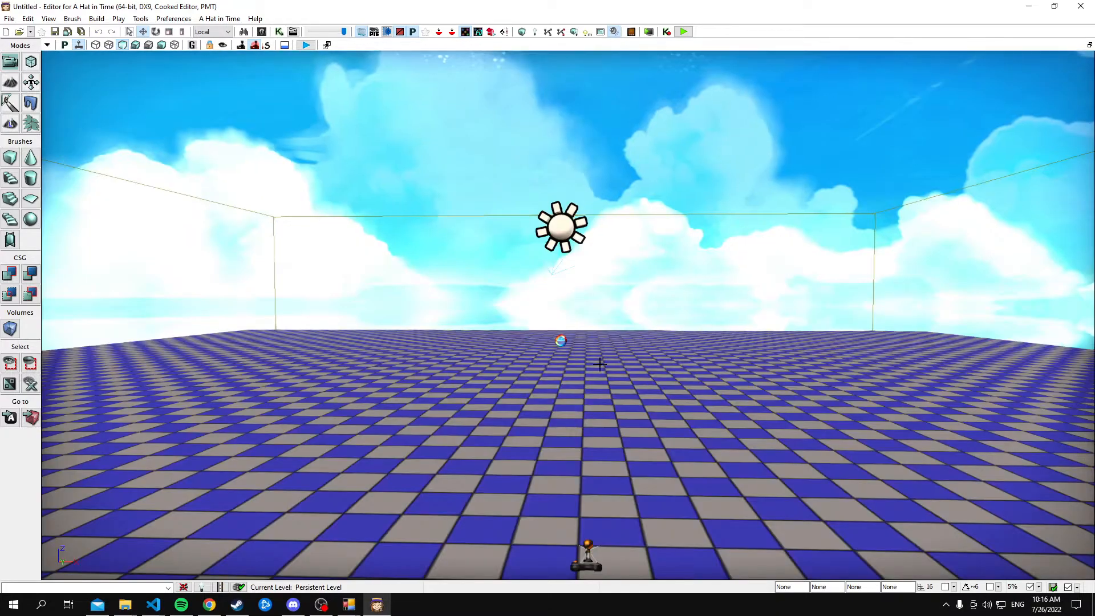
right_click_drag(613, 391, 604, 435)
key("w")
Open UnrealKismet for the level and add an Open HUD action, searching for "open"
left_click(279, 31)
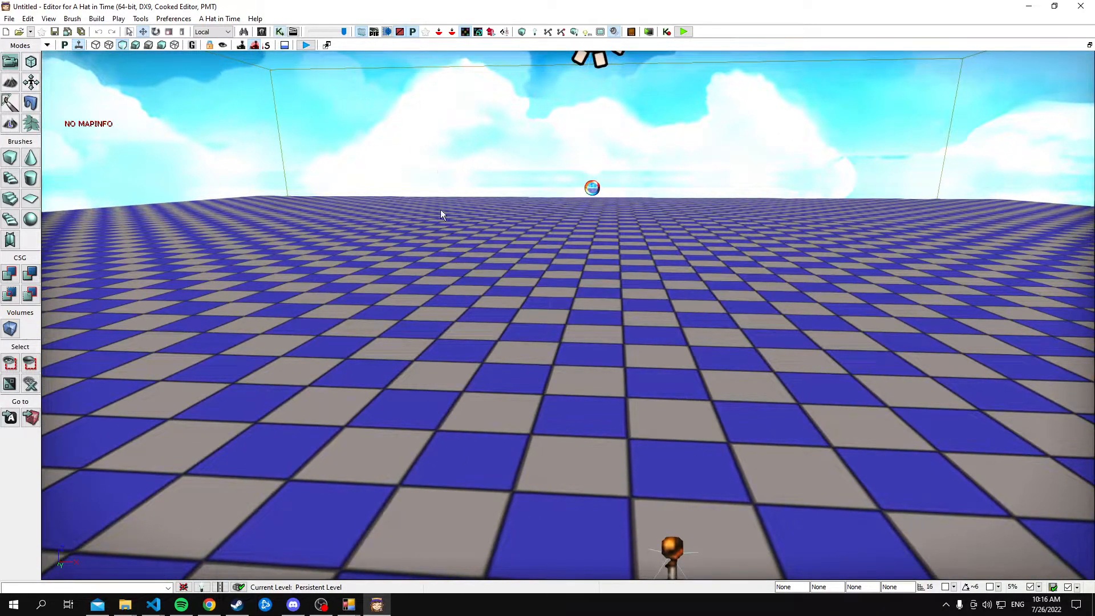
left_click(263, 195)
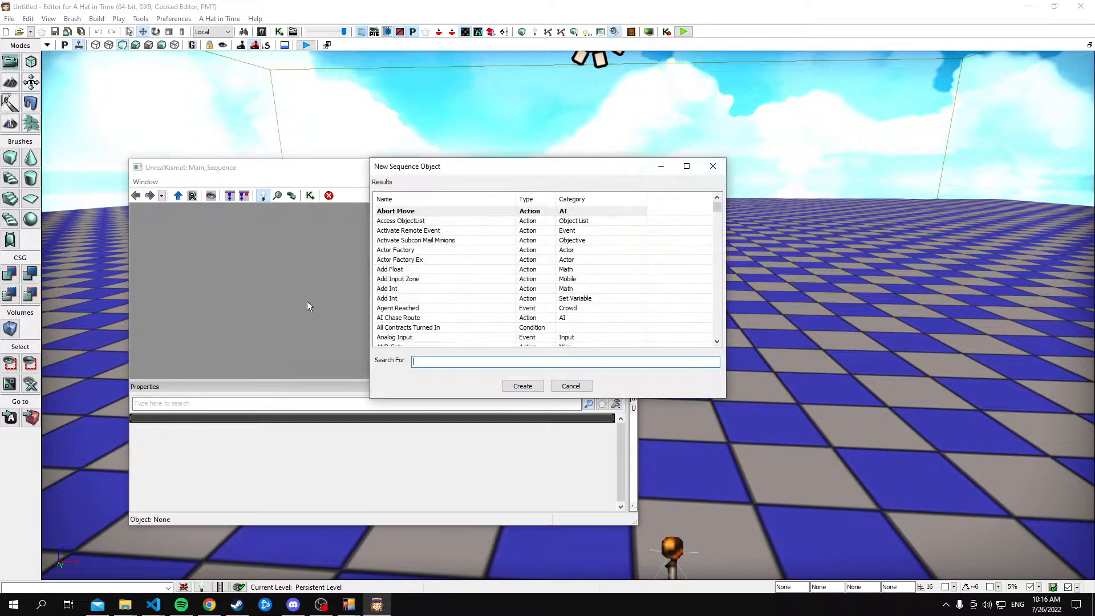
type("open")
key("Down")
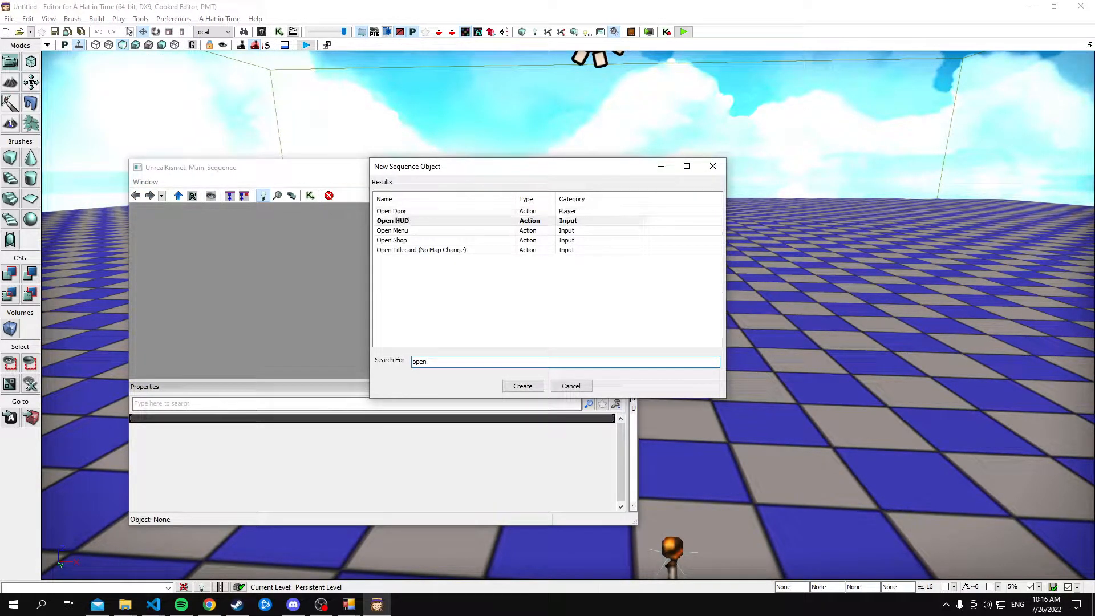
key("Return")
Add a Level Loaded event, connect its Loaded and Visible output to Open HUD's Open input, and select the Open HUD action
left_click(263, 195)
key("Return")
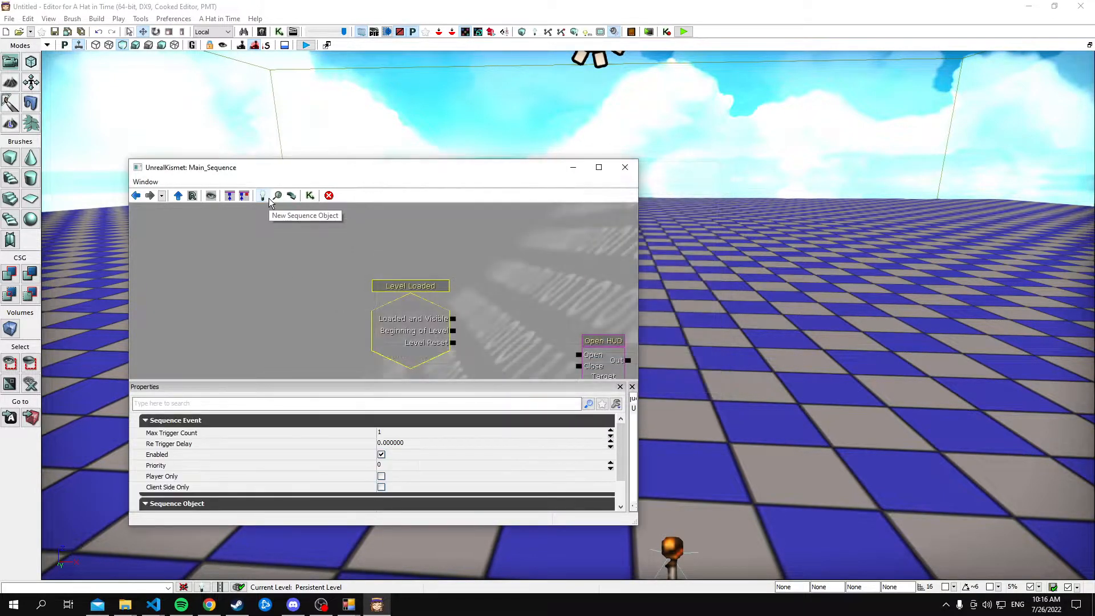
left_click_drag(499, 324, 540, 246)
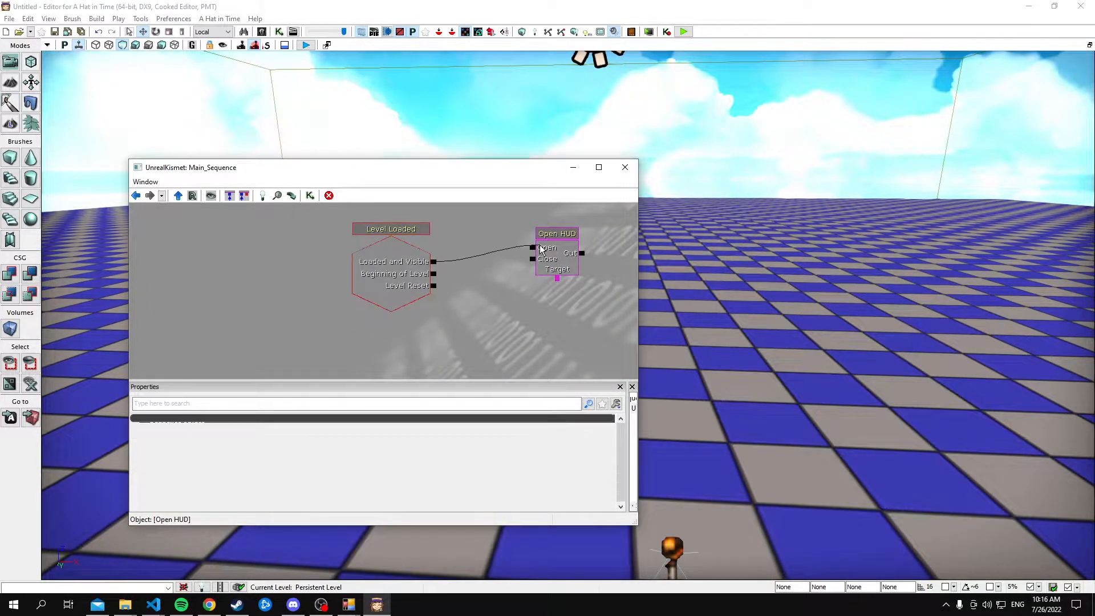
left_click(547, 246)
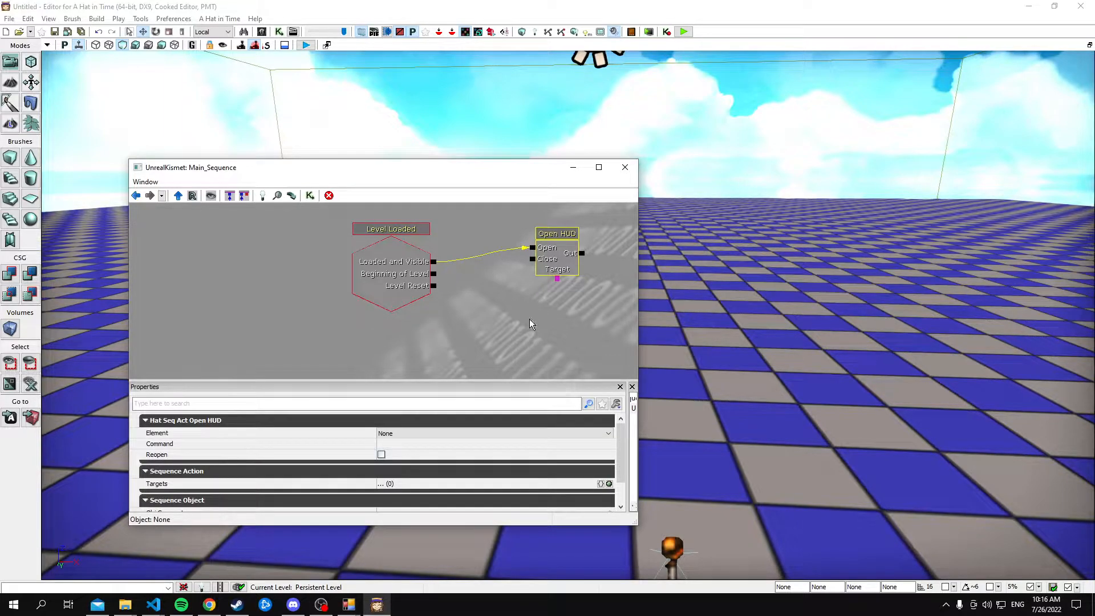
Set the Open HUD action's Element to SS_HUDPAI_WorldInteraction
left_click(411, 434)
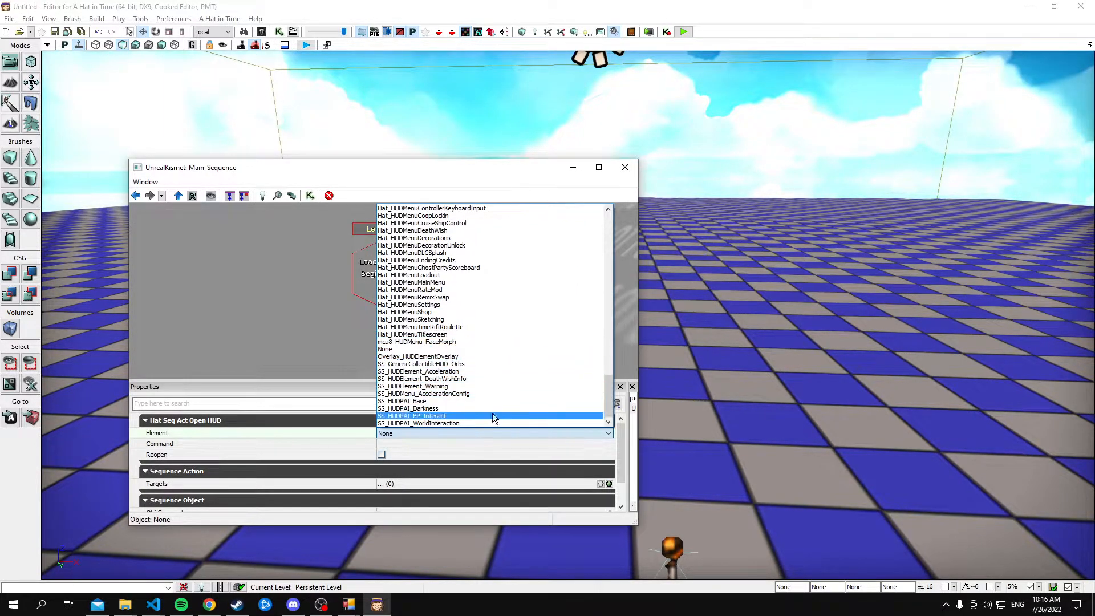
left_click(494, 422)
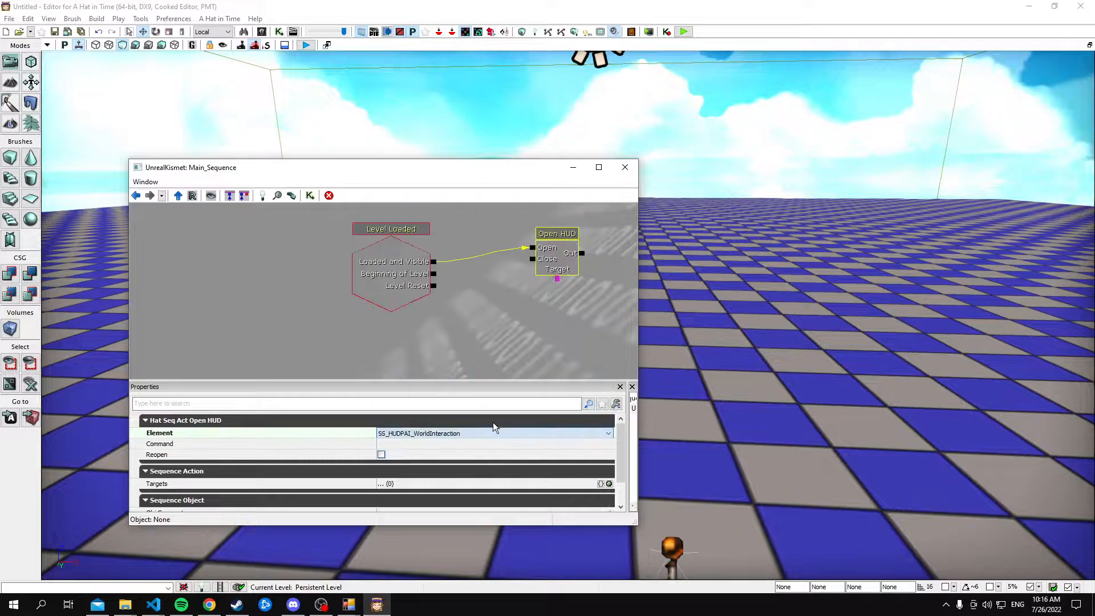
left_click_drag(552, 267, 538, 286, "ctrl")
Add an All Players variable by searching for "player", and connect it to Open HUD's Target
left_click(355, 302)
left_click(260, 196)
type("play")
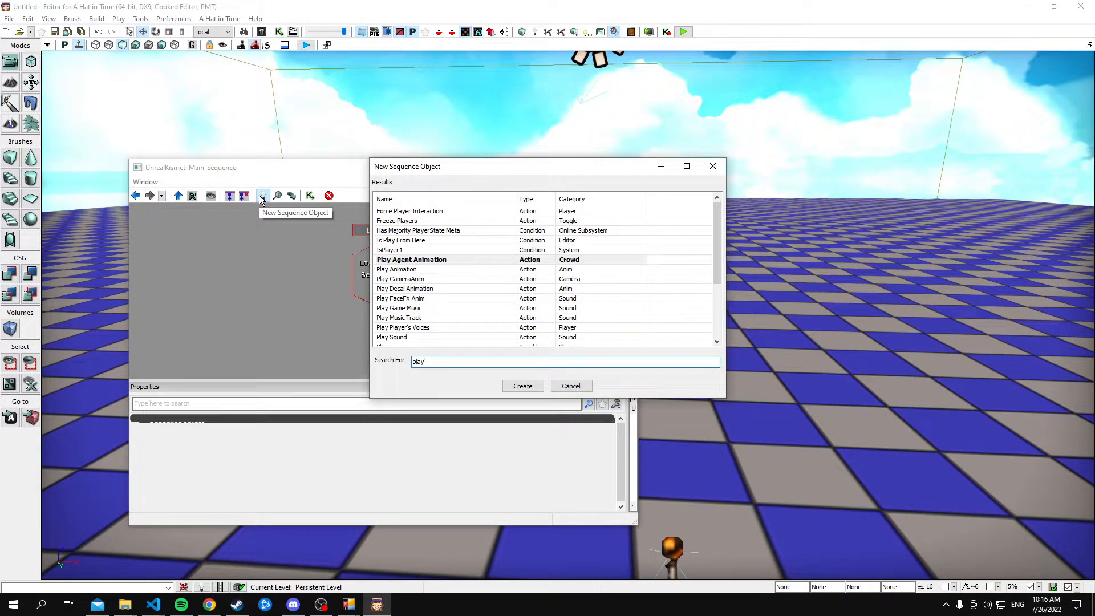
type("er")
key("Return")
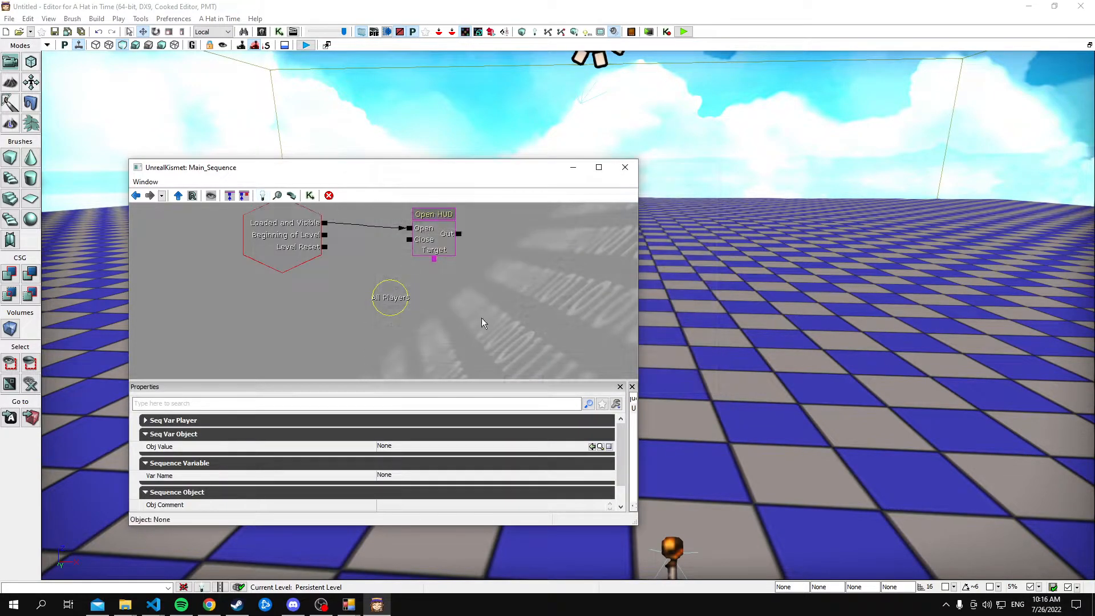
left_click_drag(434, 259, 427, 291)
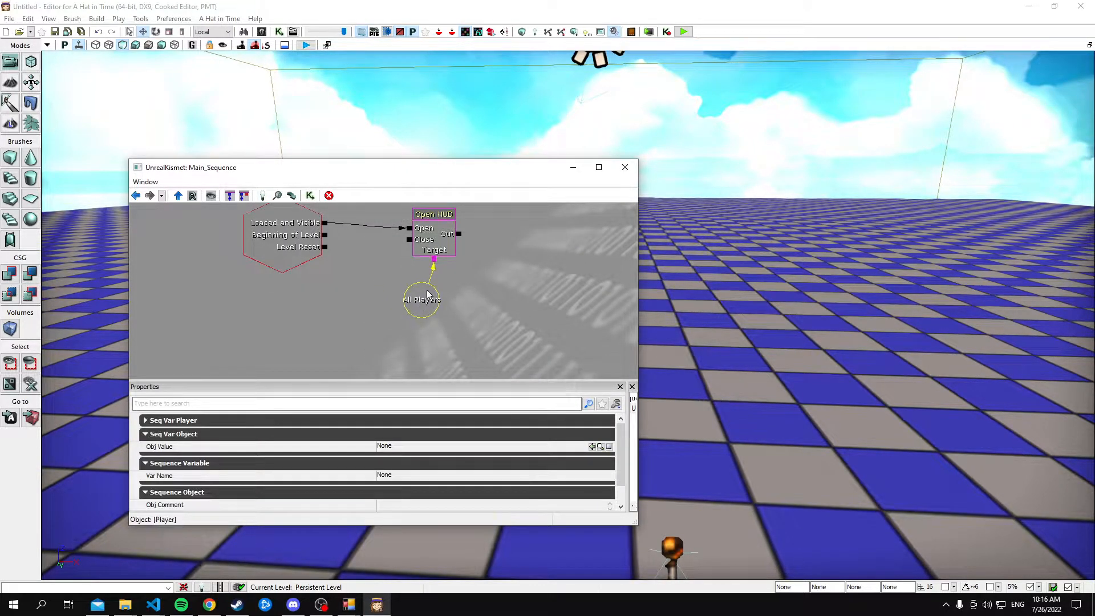
Set an activation delay of 3.00 on Open HUD's Open input and tidy the node layout
right_click(410, 229)
left_click(455, 274)
type("0.")
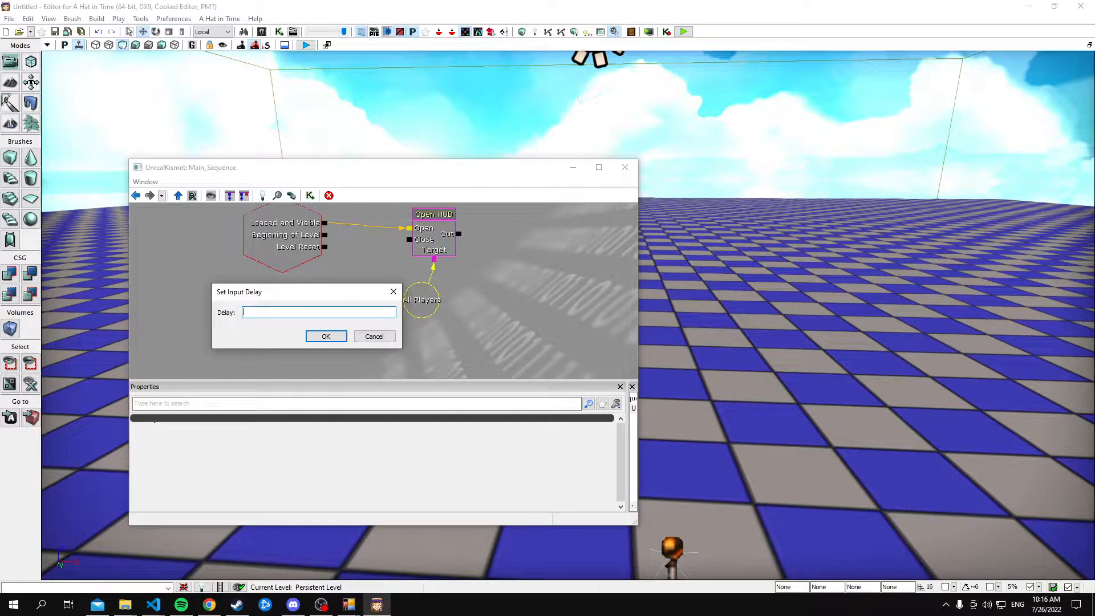
type("3")
key("Return")
left_click_drag(446, 247, 478, 267, "ctrl")
left_click(423, 305)
left_click(476, 271)
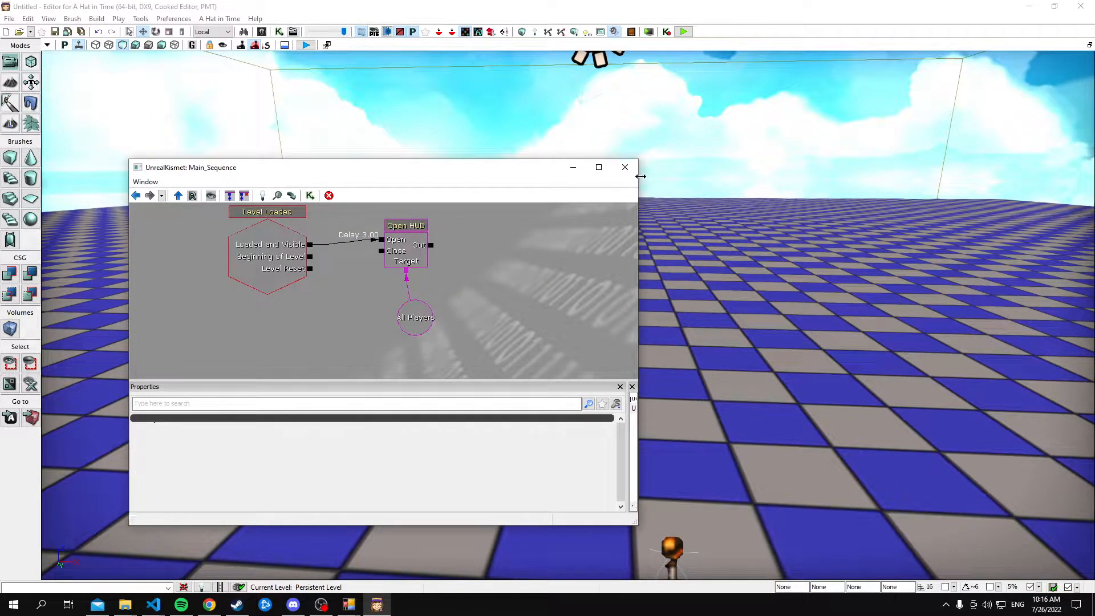
Close UnrealKismet and play-test the level
left_click(625, 167)
left_click(687, 32)
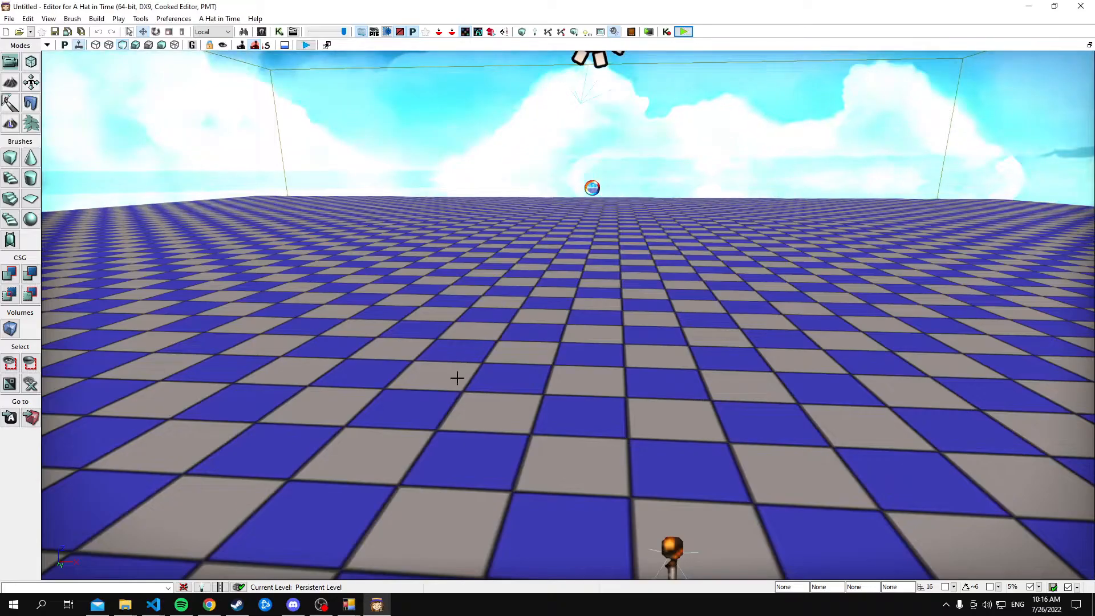
Reopen the level's UnrealKismet and move its window aside to uncover the viewport
left_click(279, 32)
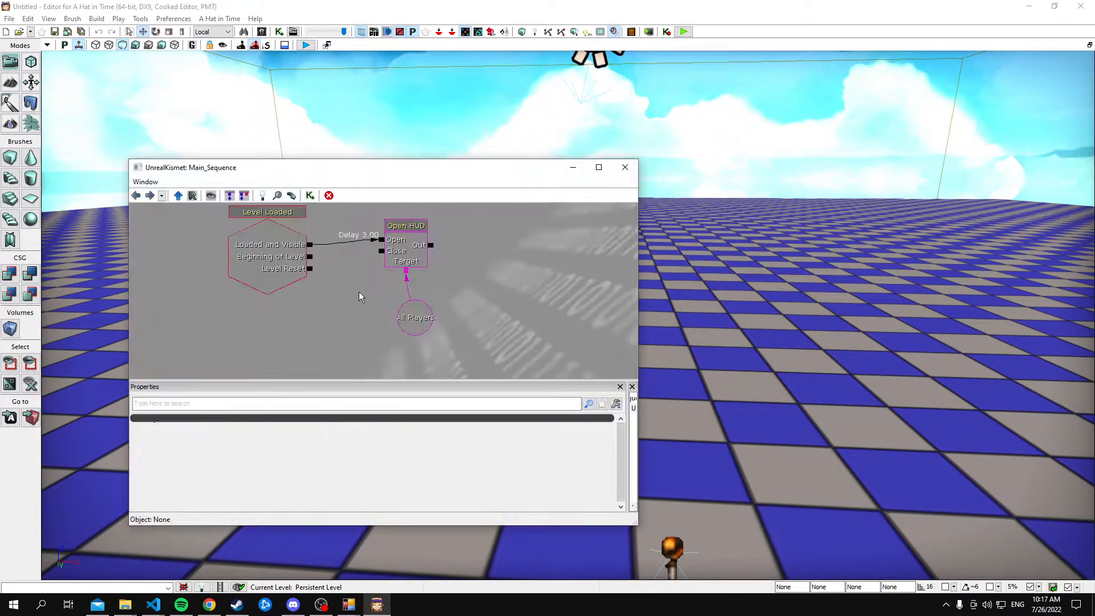
left_click_drag(315, 269, 325, 231)
left_click_drag(489, 174, 808, 238)
left_click(280, 35)
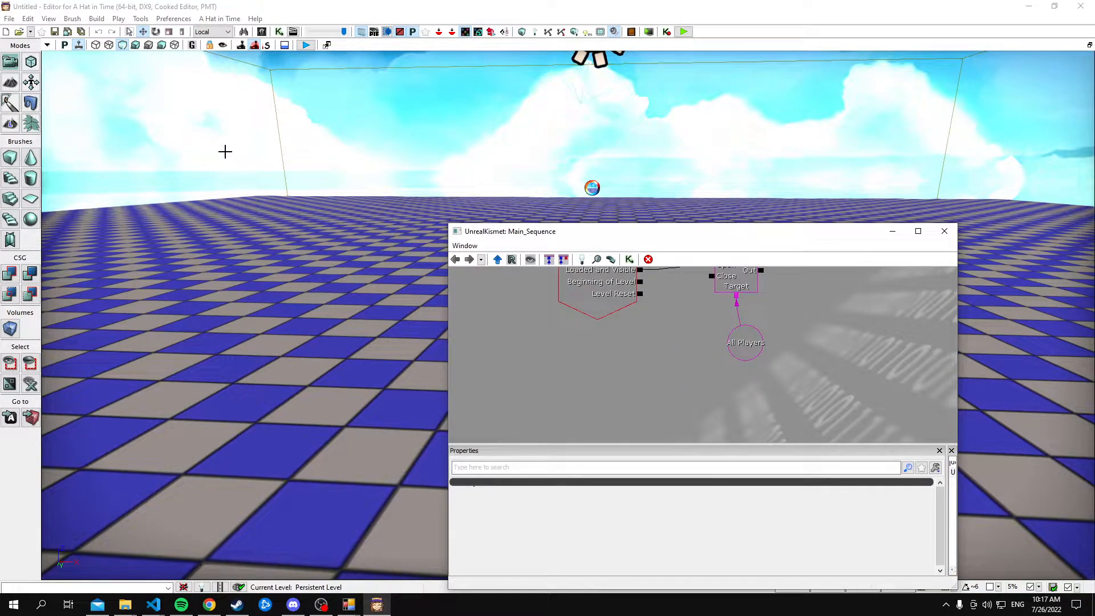
Search the actor classes for "3d" and place an SS_3DButton actor on the checkered floor
left_click(48, 19)
mouse_move(114, 33)
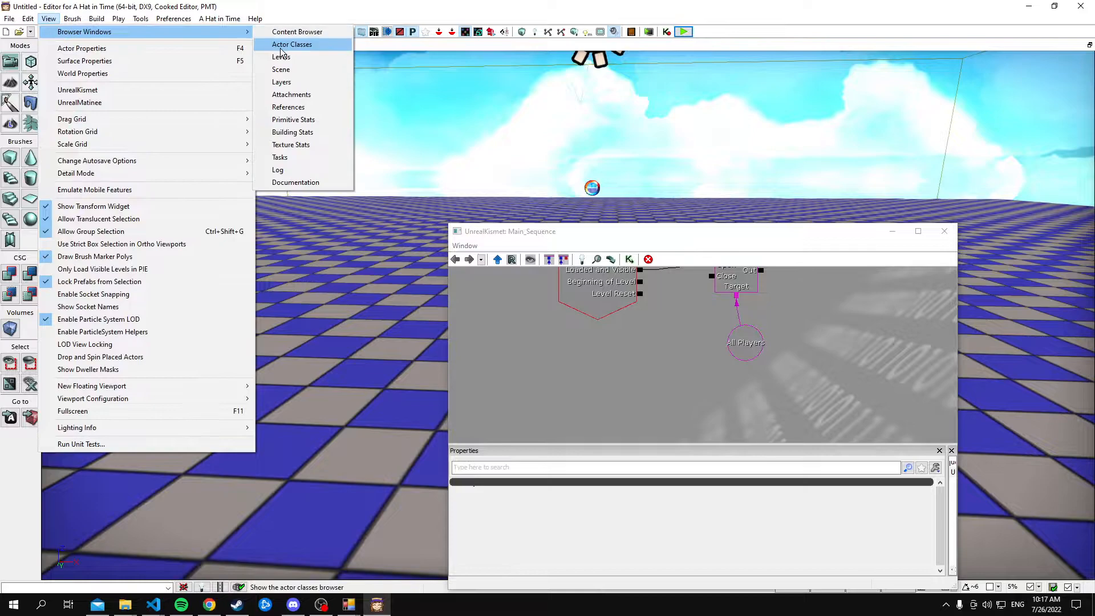
left_click(292, 43)
left_click(503, 158)
type("3d")
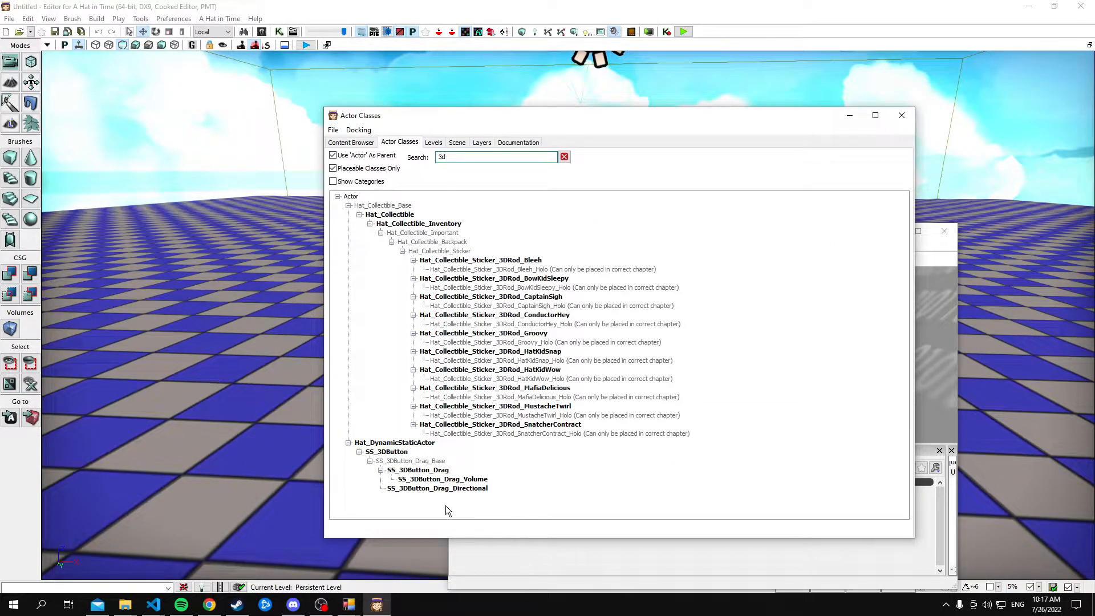
left_click(388, 452)
mouse_move(255, 434)
left_mouse_down()
mouse_move(257, 399)
mouse_move(255, 417)
left_mouse_up()
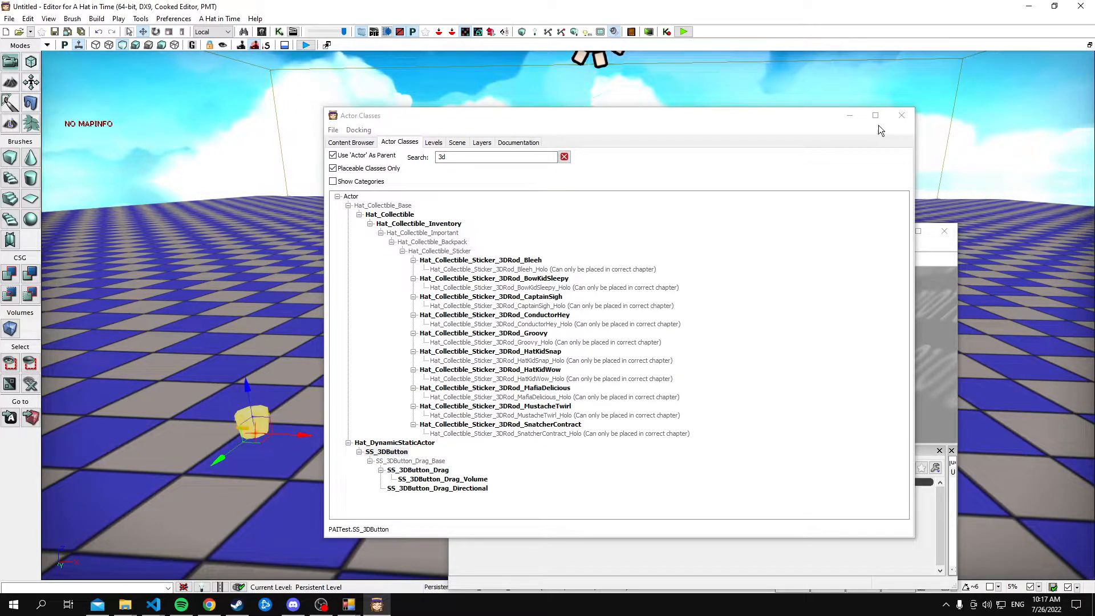
Minimize the Actor Classes and UnrealKismet windows and create a camera actor above the floor, viewing the 3D button
left_click(850, 116)
left_click(892, 231)
right_click_drag(712, 299, 683, 320)
left_click_drag(524, 271, 736, 391)
right_click_drag(736, 391, 861, 437)
left_click(47, 45)
left_click(133, 359)
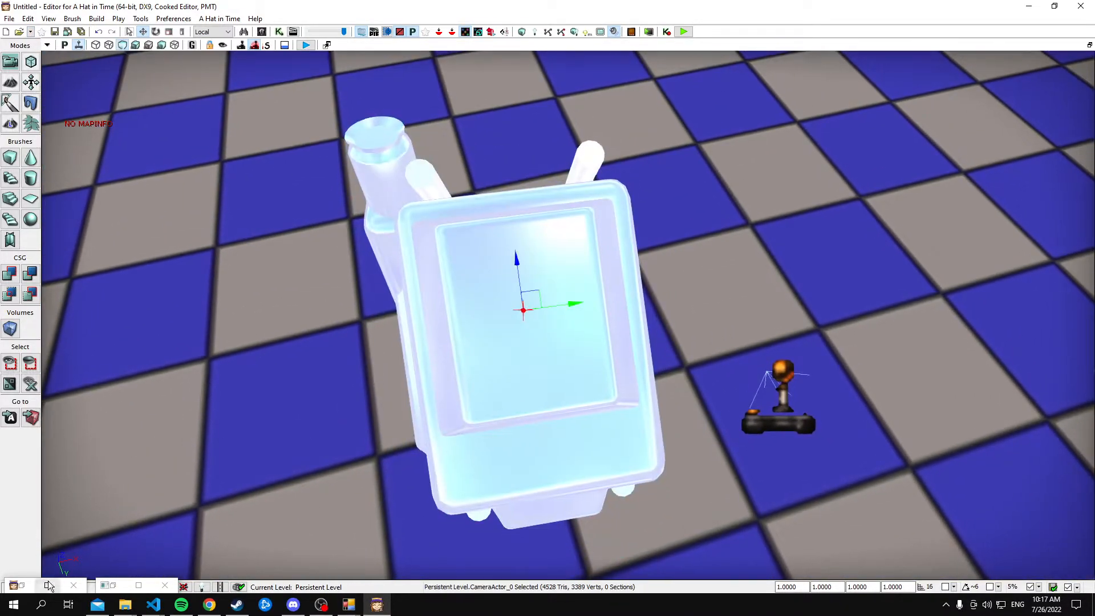
Close the minimized Actor Classes window and bring UnrealKismet back maximized
left_click(49, 585)
left_click_drag(504, 5, 440, 145)
left_click(717, 143)
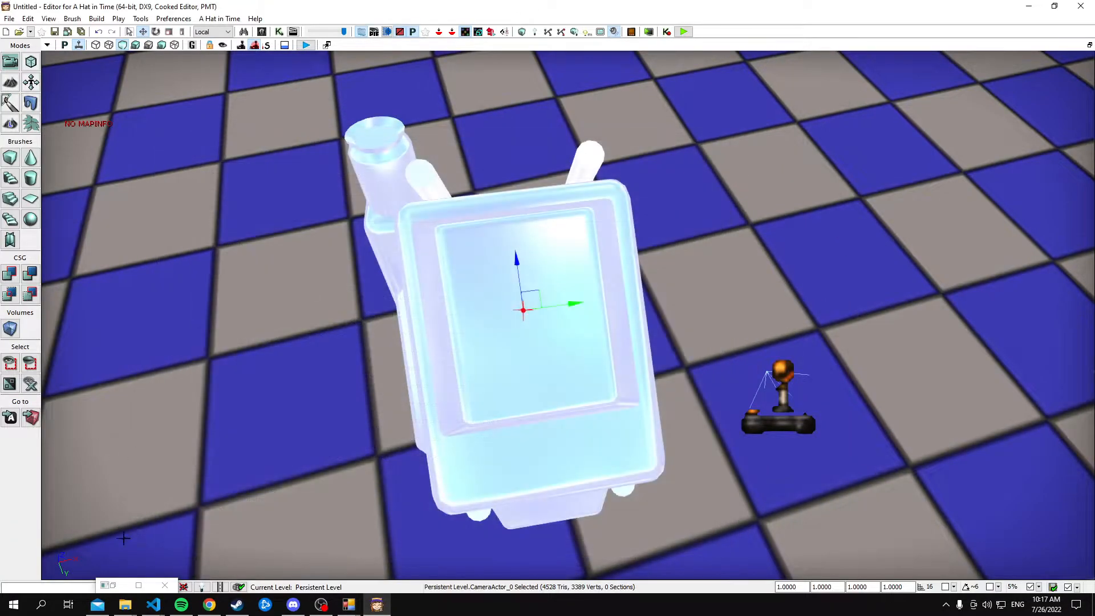
left_click(138, 586)
Add a Set Camera Target action and connect Open HUD's Out to its In
right_click(572, 181)
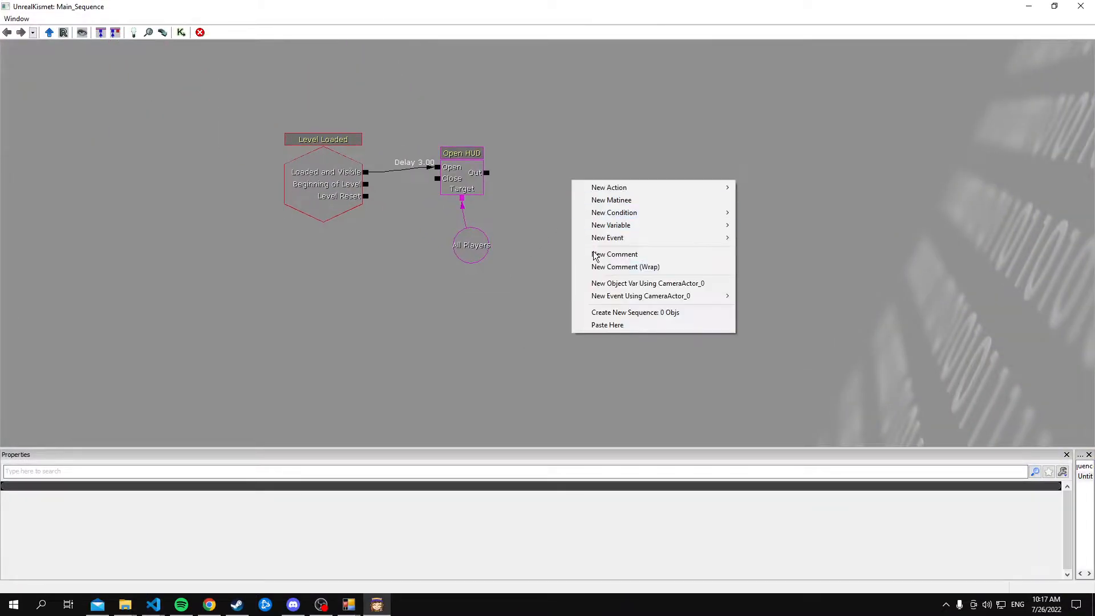
left_click(623, 394)
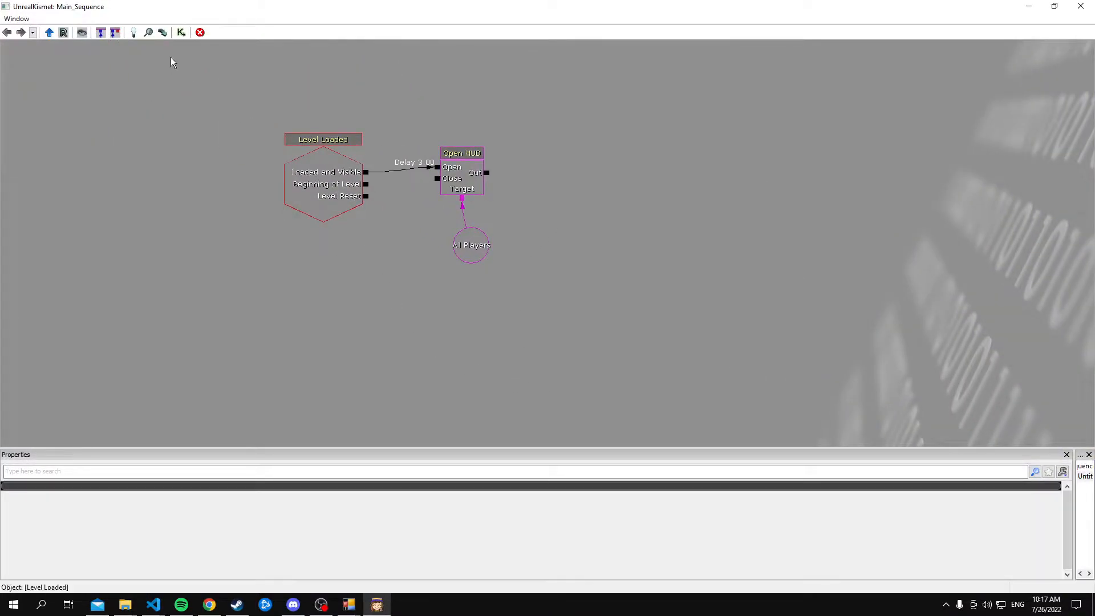
left_click(135, 32)
type("set ca")
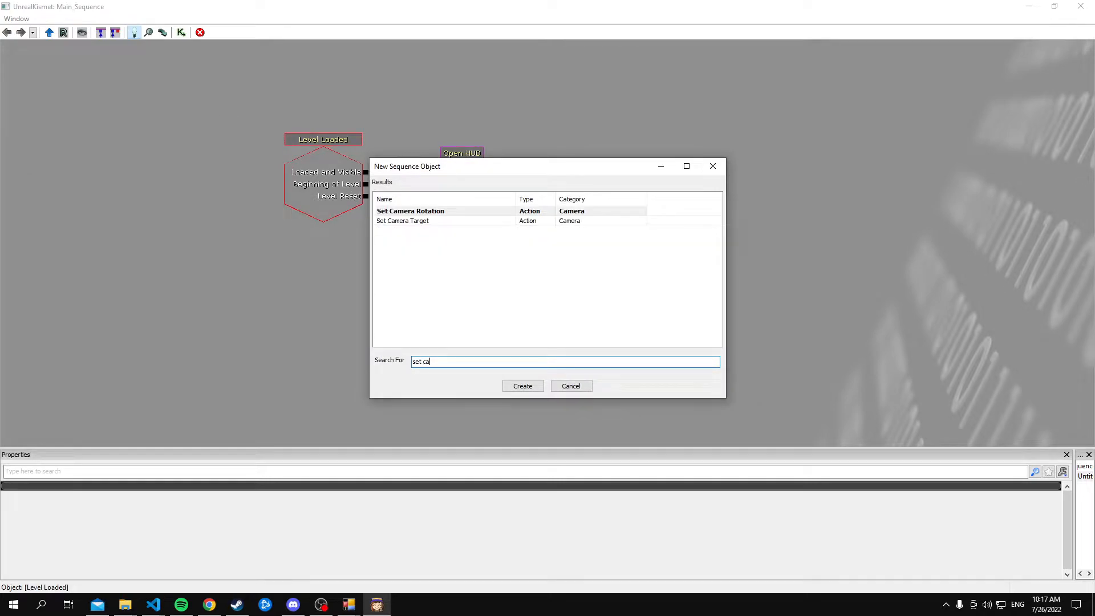
key("Down")
key("Return")
left_click_drag(534, 251, 464, 208)
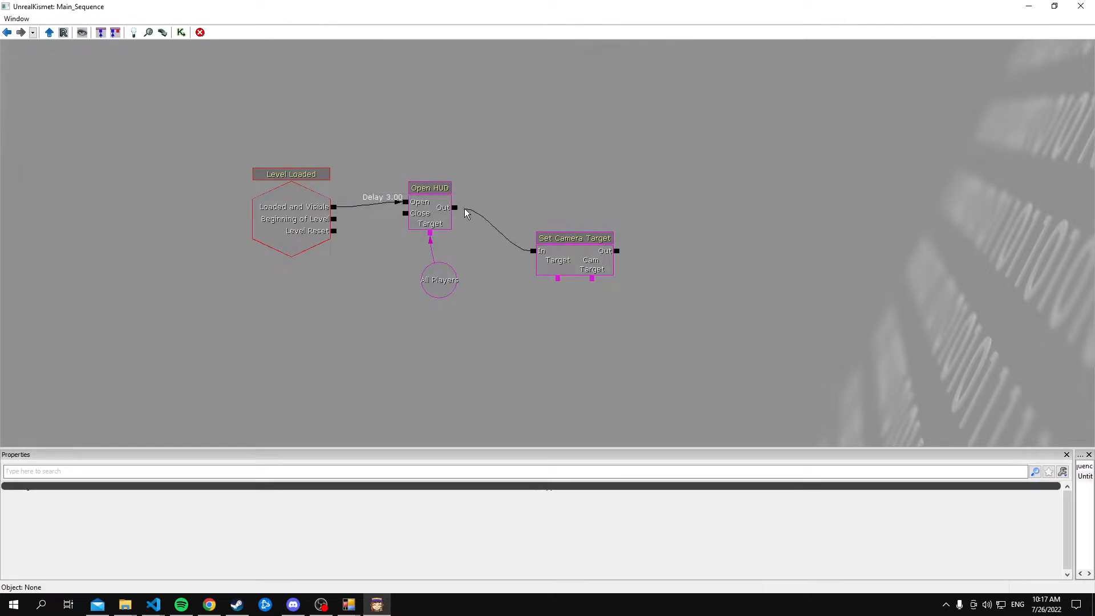
left_click_drag(560, 262, 542, 200, "ctrl")
left_click(534, 243)
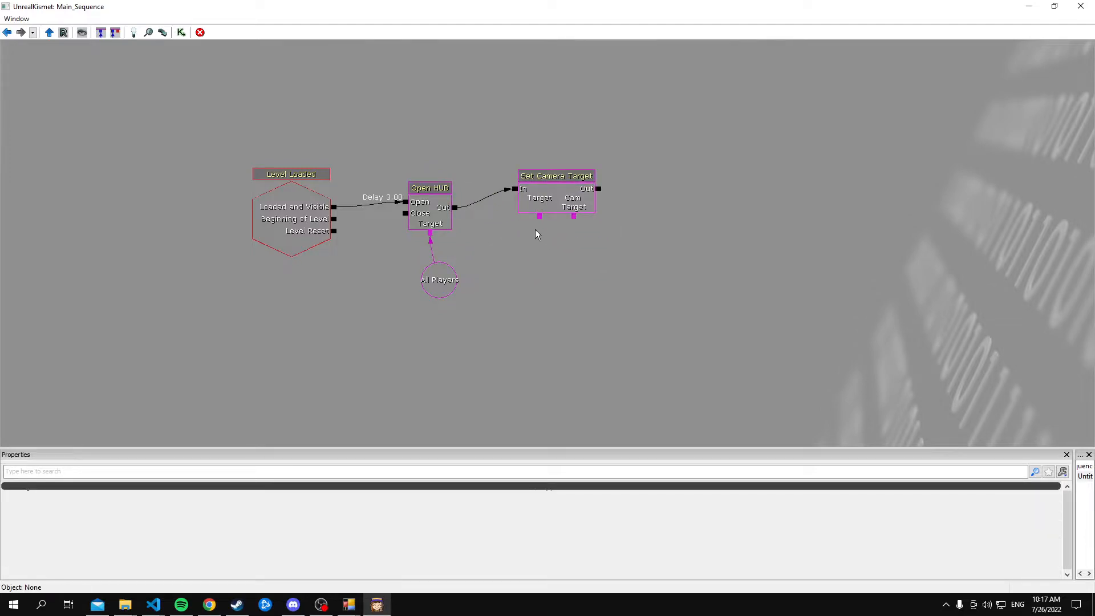
Connect a CameraActor_0 variable to Cam Target and All Players to Set Camera Target's Target, then close UnrealKismet
right_click(576, 226)
left_click(616, 222)
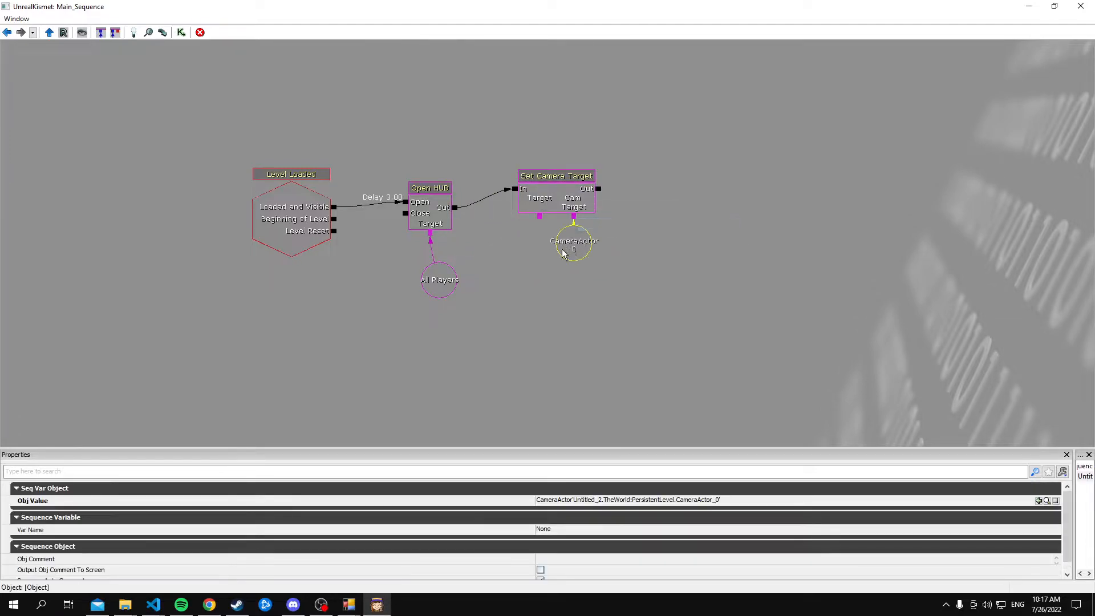
mouse_move(539, 214)
left_mouse_down()
mouse_move(443, 279)
mouse_move(548, 211)
left_mouse_up()
left_click(561, 246)
left_click_drag(596, 259, 601, 273, "ctrl")
left_click(649, 246)
left_click_drag(682, 7, 404, 222)
left_click(649, 221)
In the 3D button's Button Data, set Enabled Msg to "this is working" and Disabled Msg to "this is not working"
right_click_drag(642, 228, 562, 225)
double_click(590, 319)
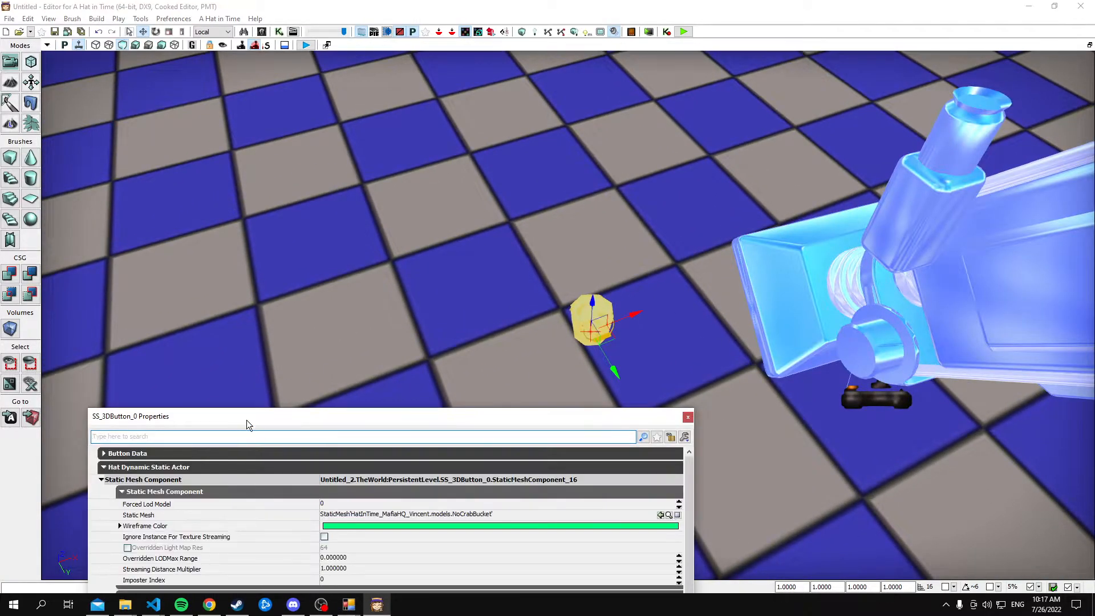
left_click_drag(245, 423, 284, 255)
left_click(234, 291)
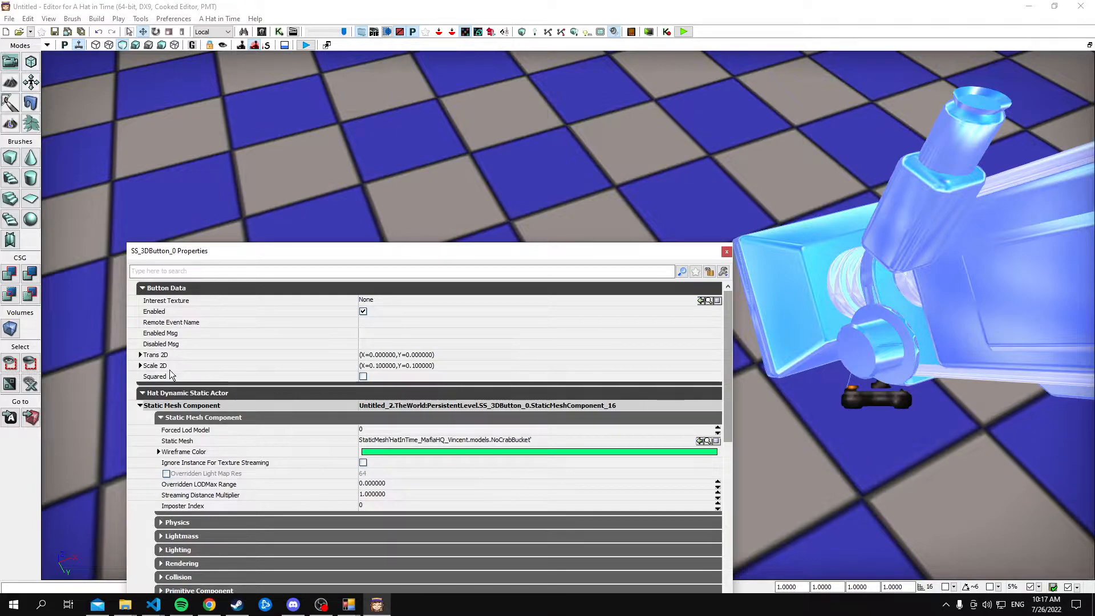
left_click(394, 334)
type("this is working")
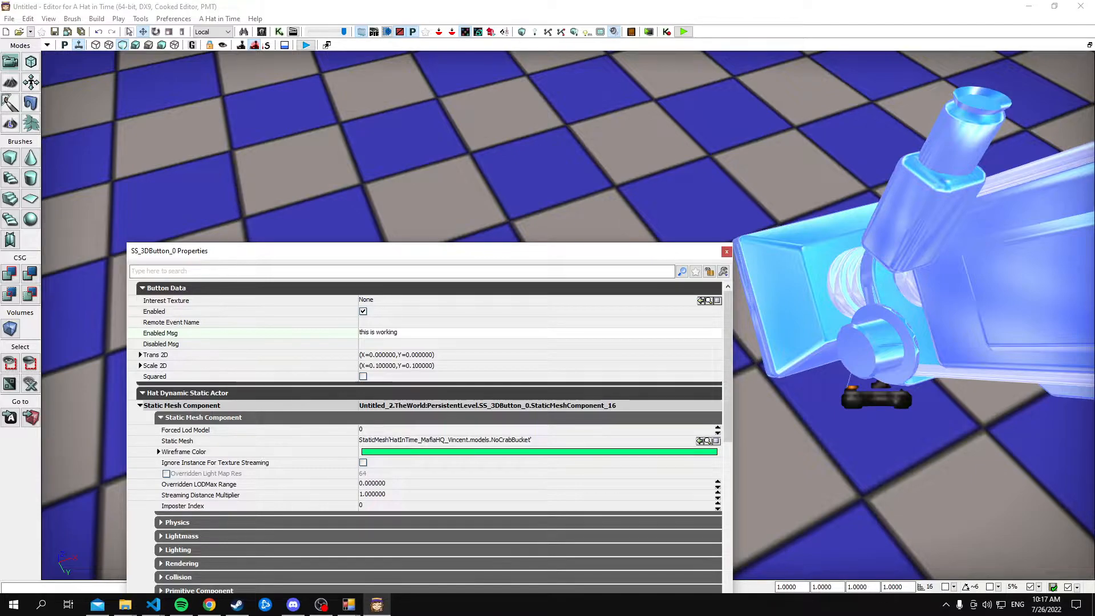
left_click(405, 340)
type("thisi is not working")
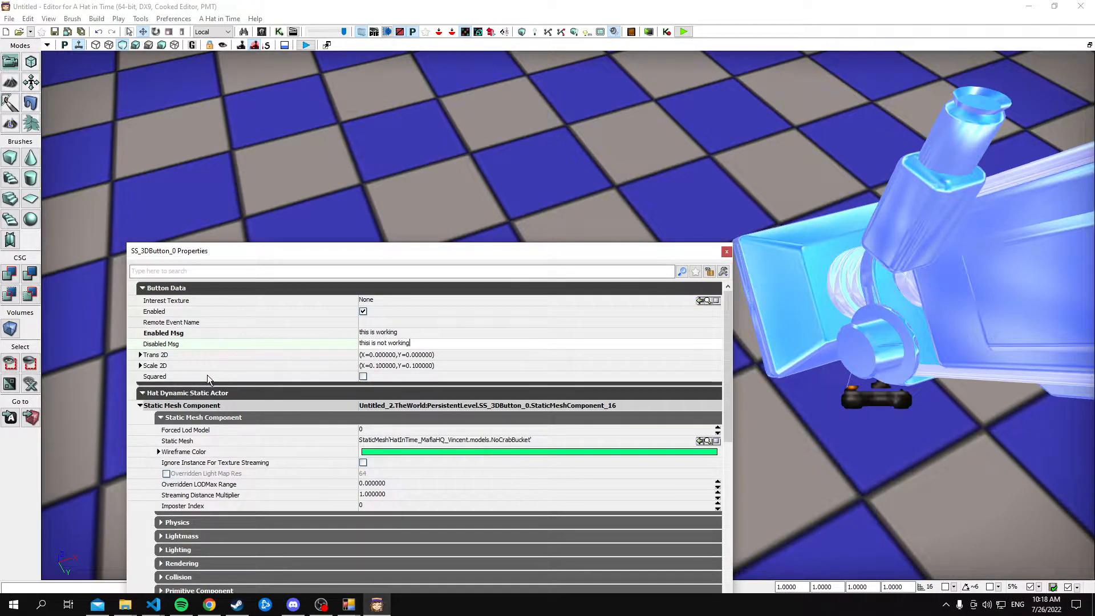
left_click(207, 376)
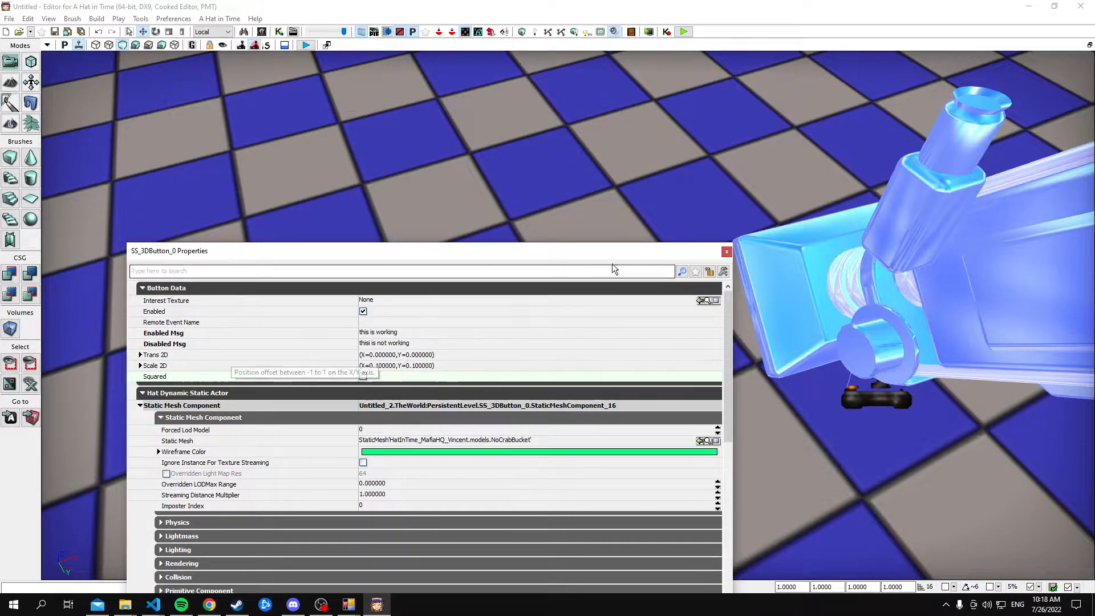
left_click(725, 252)
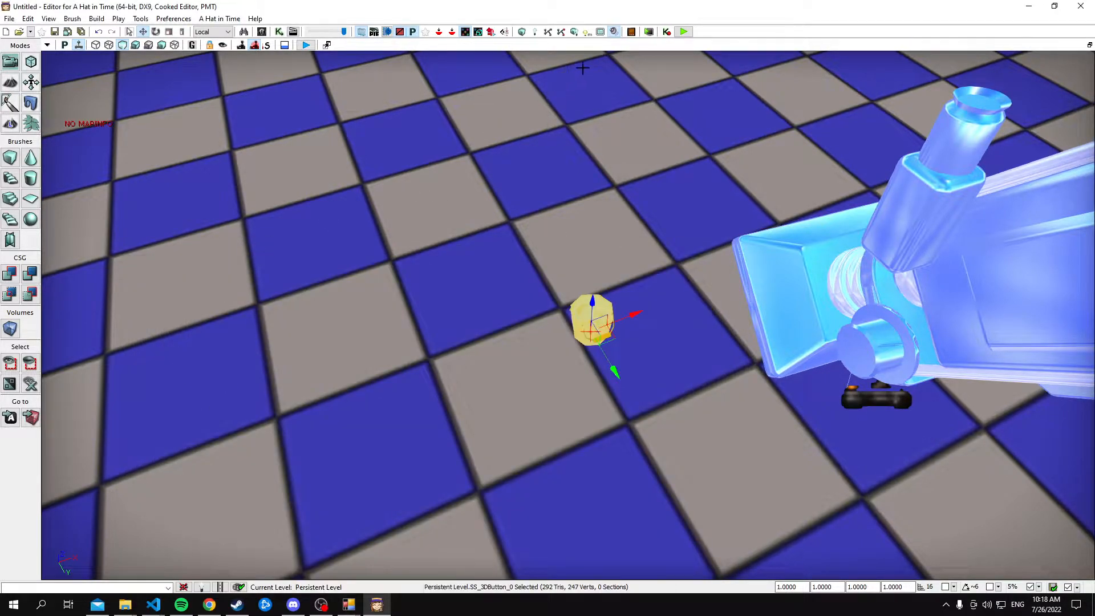
Play-test the level, interact with the bucket button several times, and end the test
left_click(683, 32)
key("w")
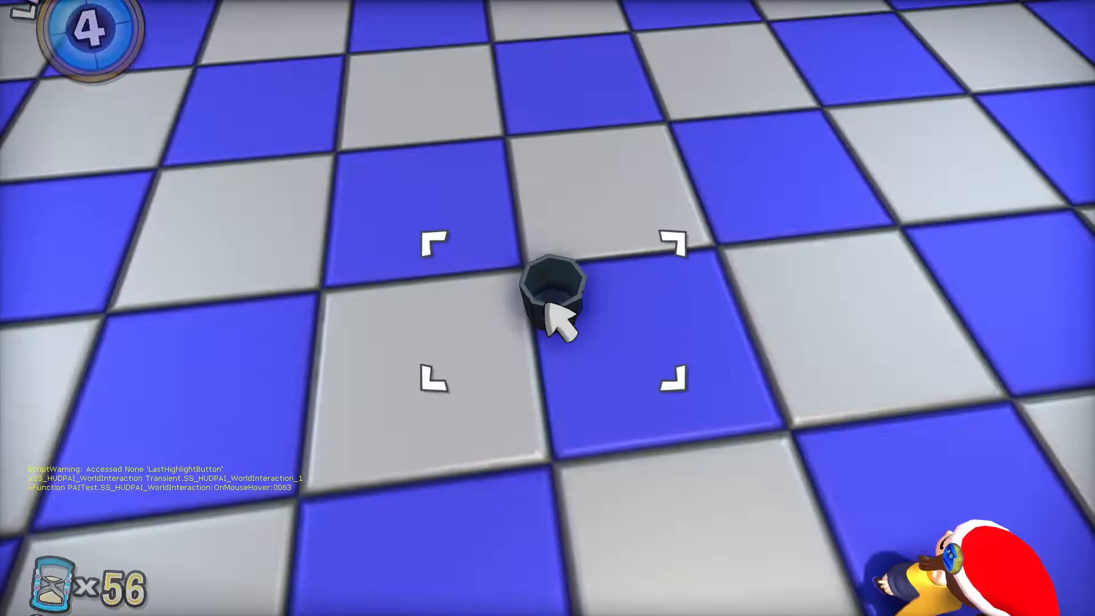
left_click(553, 320)
left_click(553, 319)
left_click(550, 318)
left_click(550, 319)
left_click(551, 319)
left_click(551, 317)
left_click(551, 317)
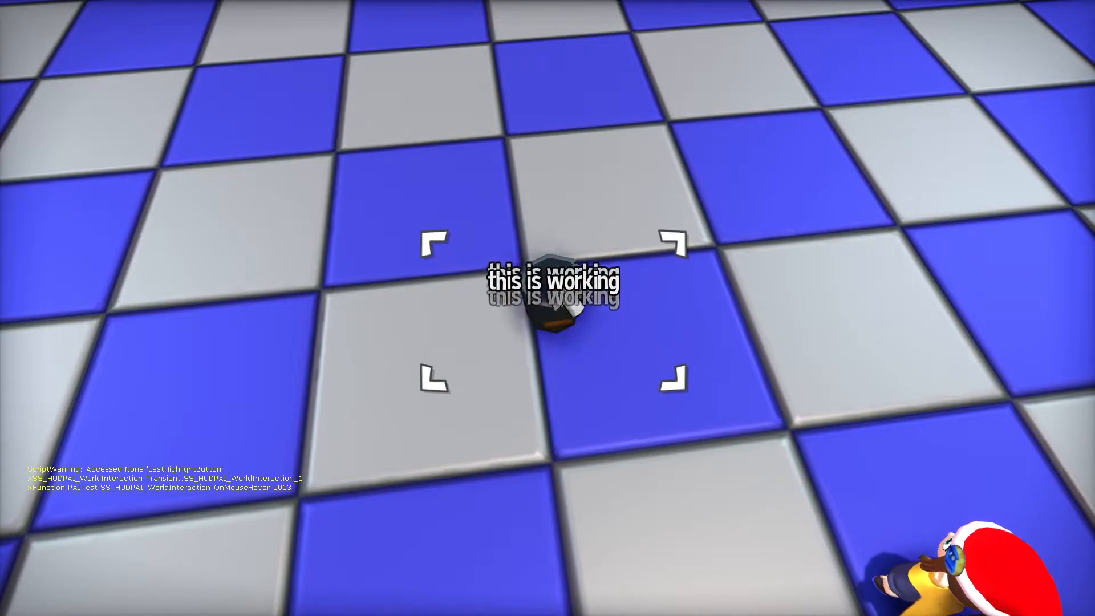
left_click(554, 288)
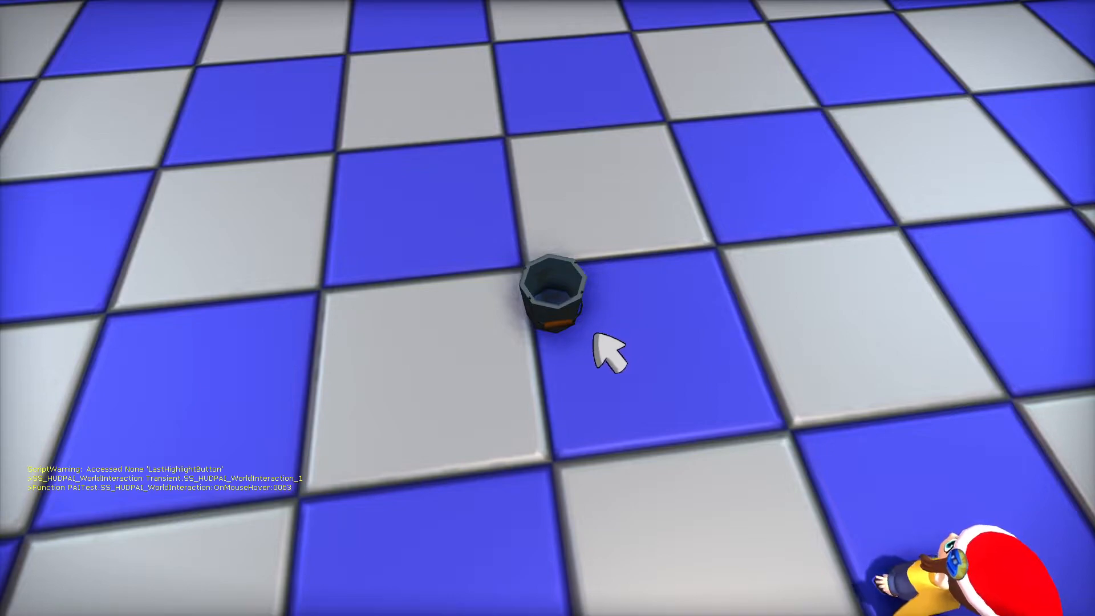
left_click(559, 332)
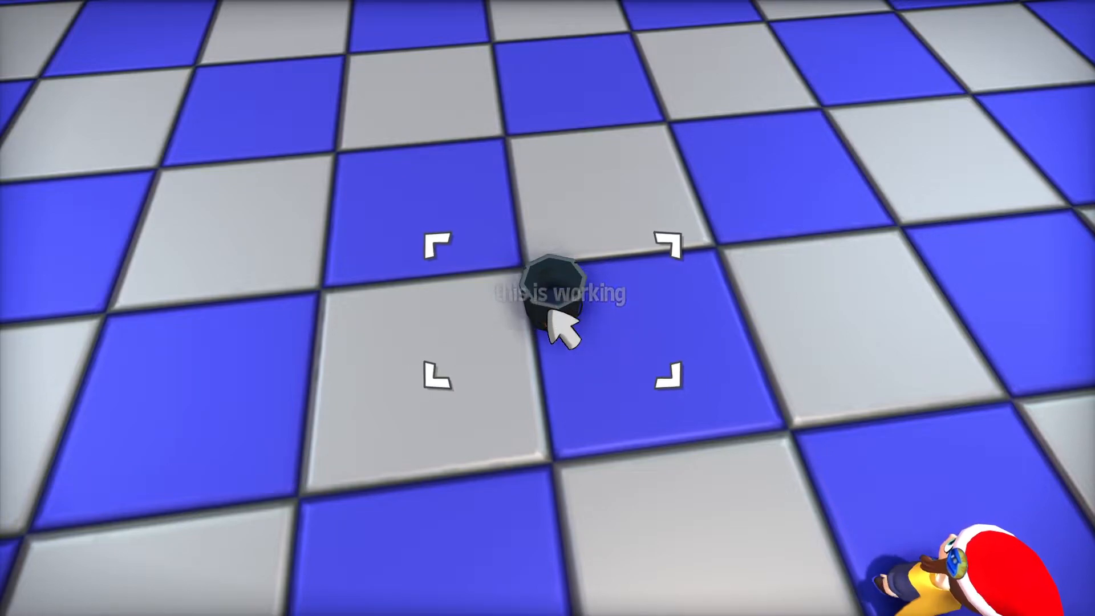
key("Escape")
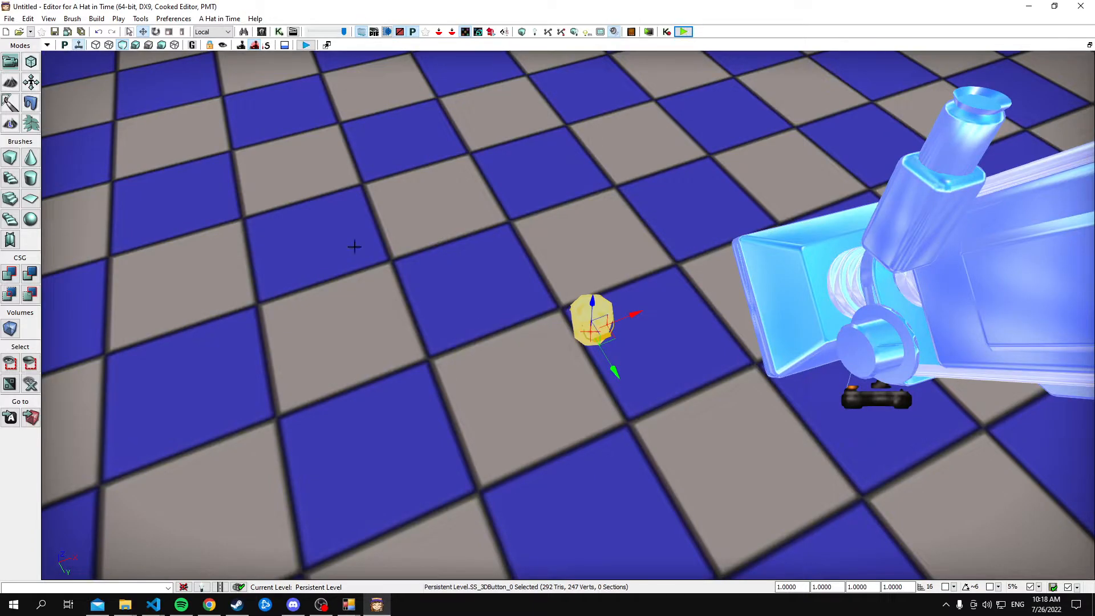
Reopen UnrealKismet and add an On Interaction event for SS_3DButton_0 in the empty area below the existing nodes
left_click(279, 32)
left_click_drag(530, 227, 417, 199)
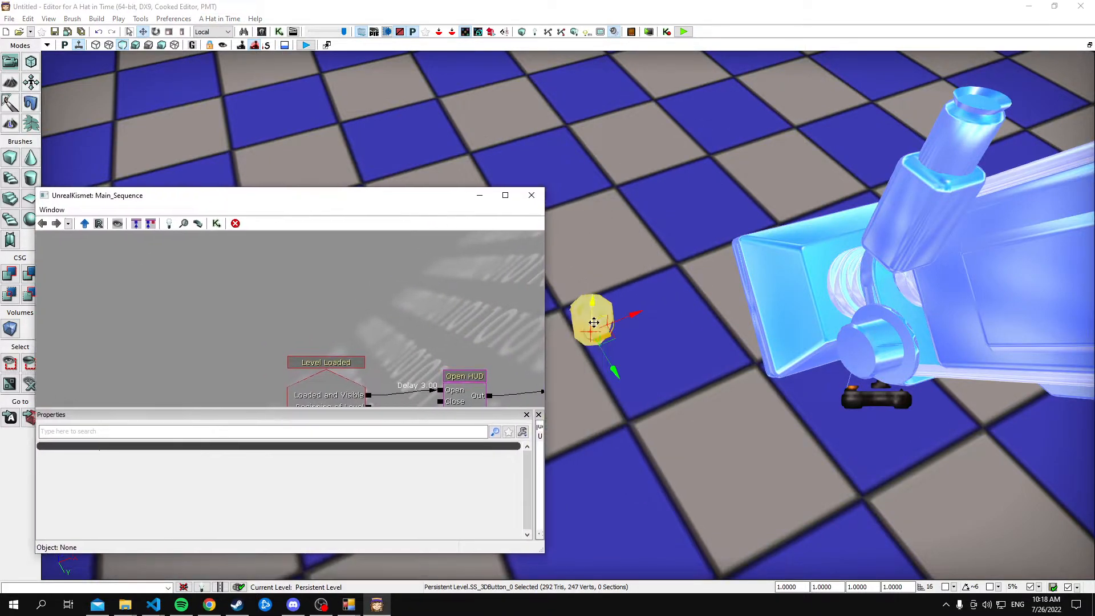
mouse_move(279, 309)
left_mouse_down()
mouse_move(415, 241)
mouse_move(286, 320)
left_mouse_up()
right_click(289, 329)
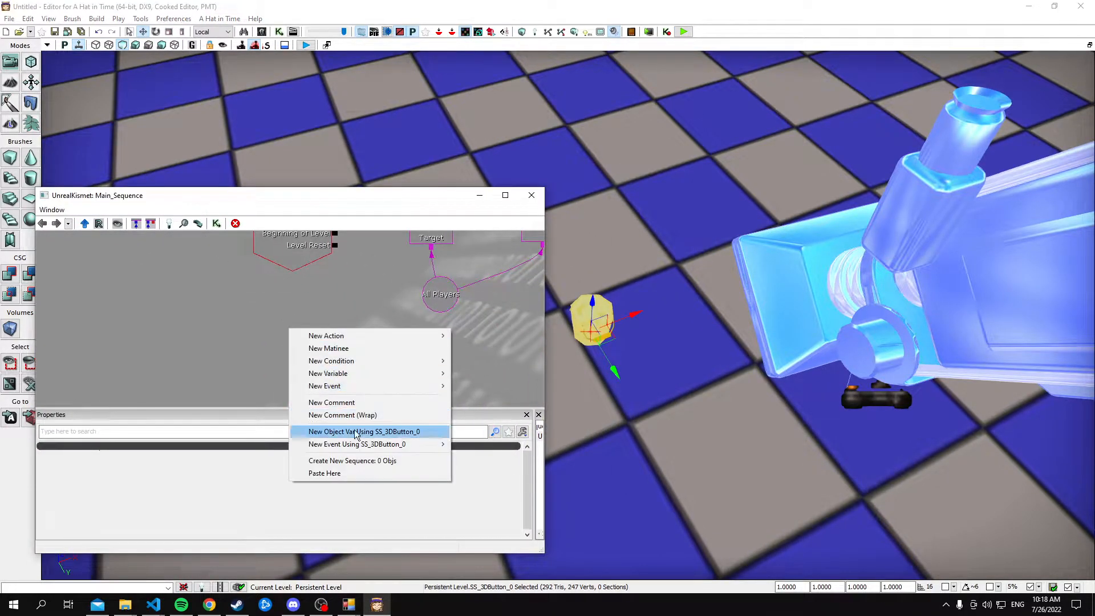
mouse_move(371, 444)
left_click(489, 519)
left_click_drag(445, 359, 367, 321)
Add a Play Sound action, searching for "play s"
left_click(173, 225)
type("play s")
key("Return")
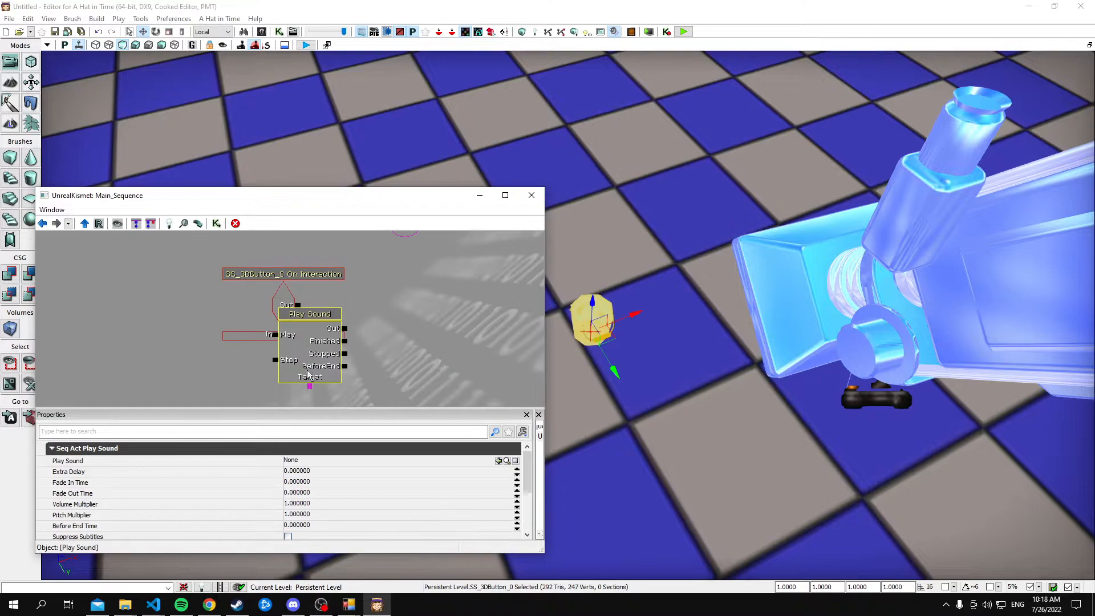
Move the Play Sound node beside the On Interaction event and connect the event's Out to its Play input
left_click_drag(303, 342, 457, 307)
left_click(351, 315)
In the Content Browser, search all of HatinTimeGame for "ticket", filter to Sound Cues, and select the loaded Metro_Ticket_Get cue
left_click(48, 19)
mouse_move(114, 35)
left_click(308, 35)
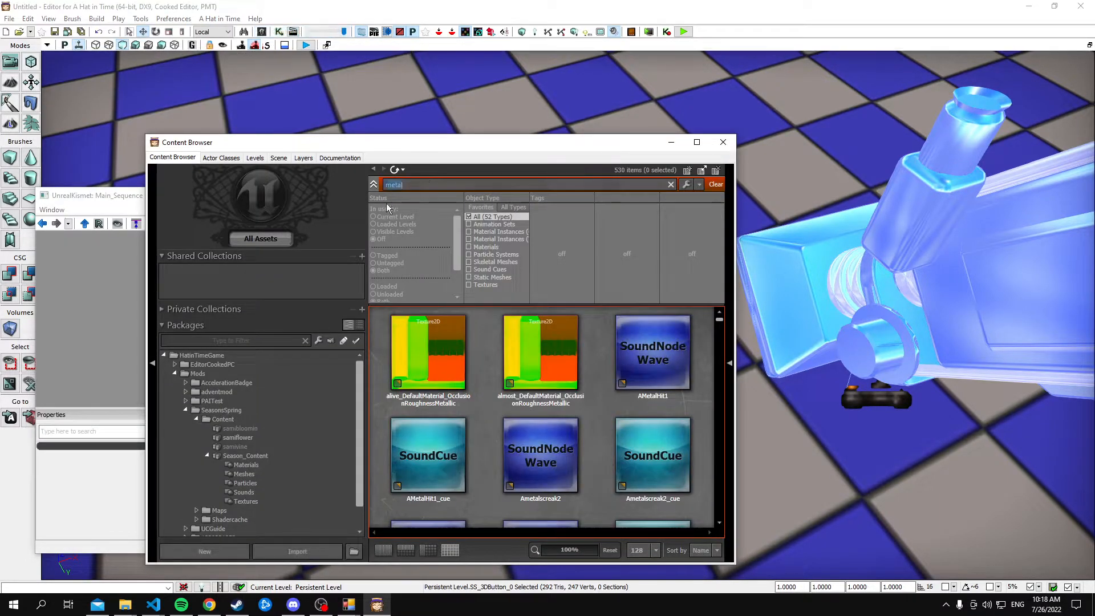
left_click(208, 357)
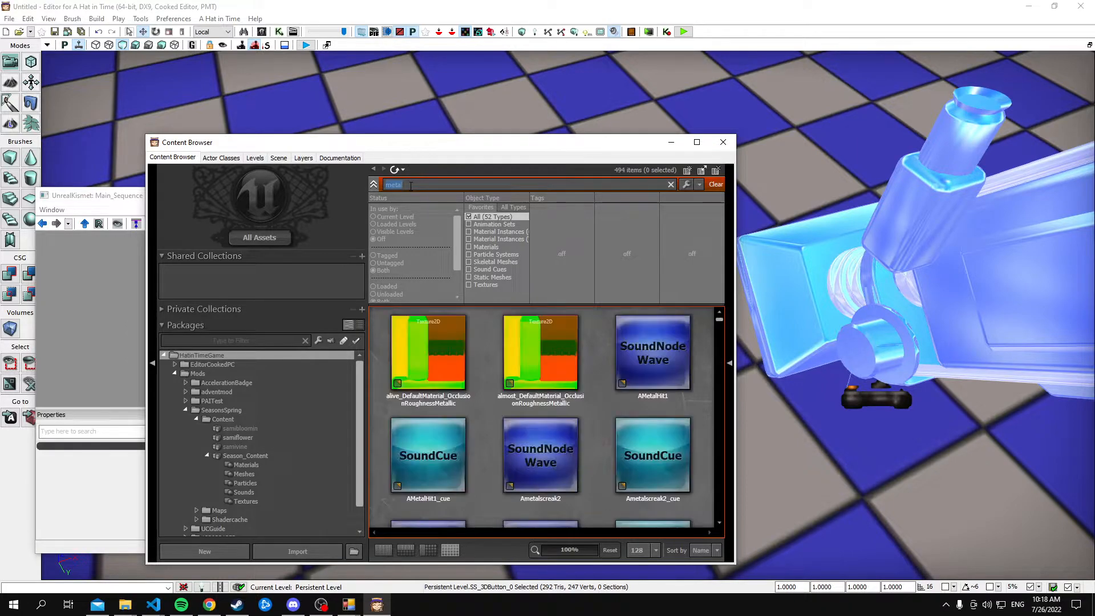
key("BackSpace")
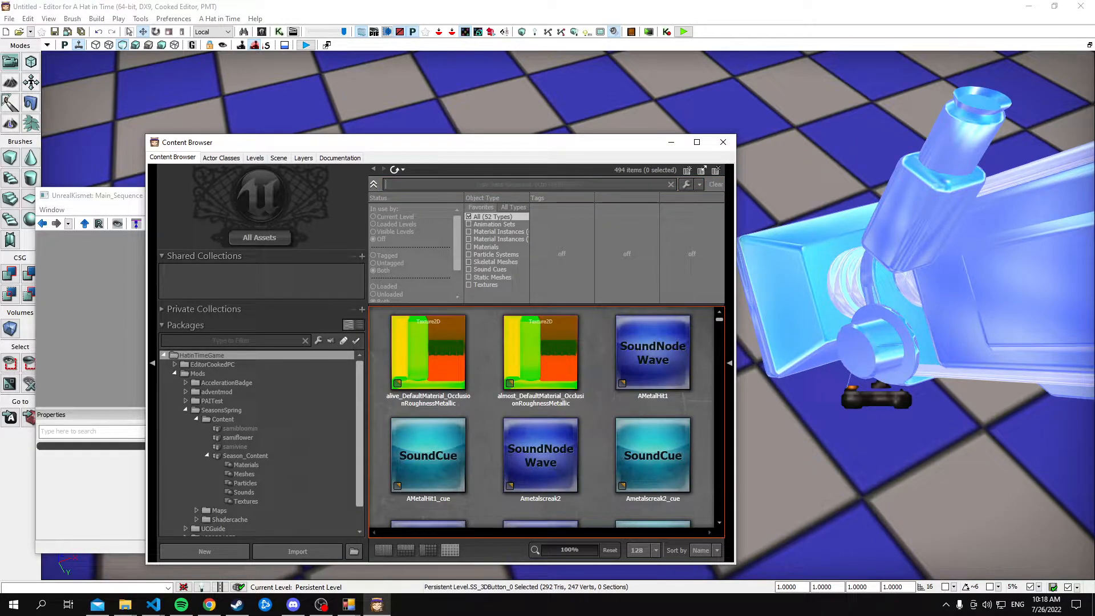
type("ticket")
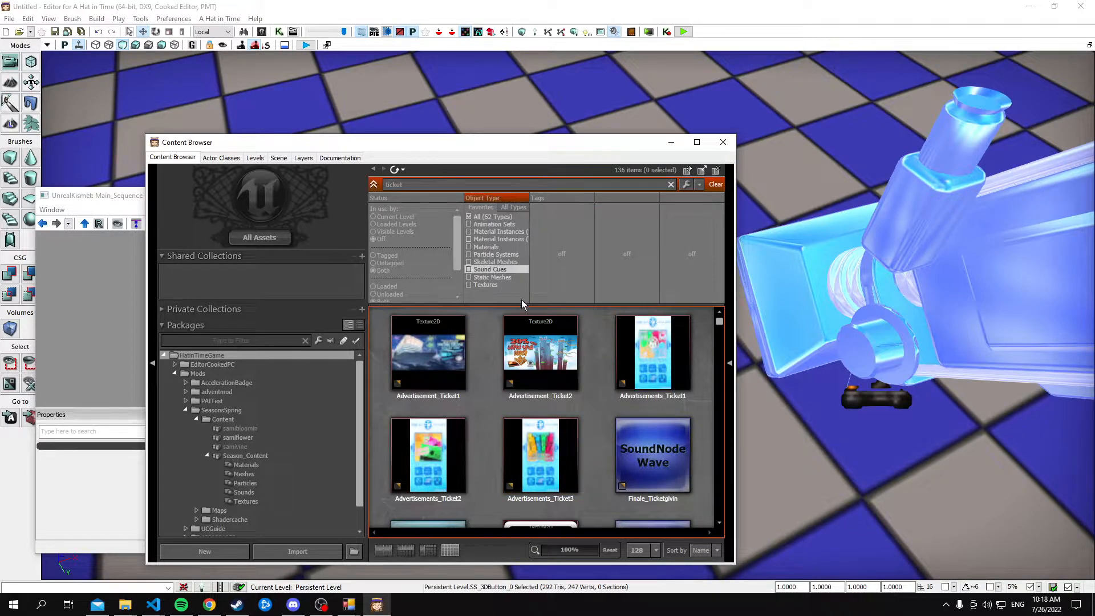
left_click(489, 269)
left_click(436, 379)
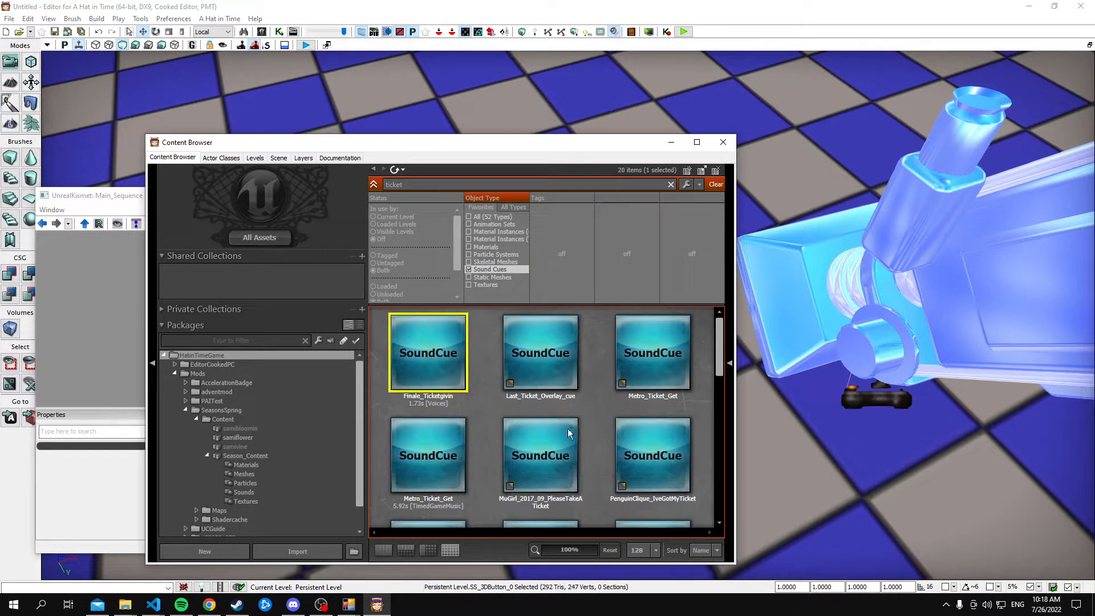
scroll(605, 473, "down", 2)
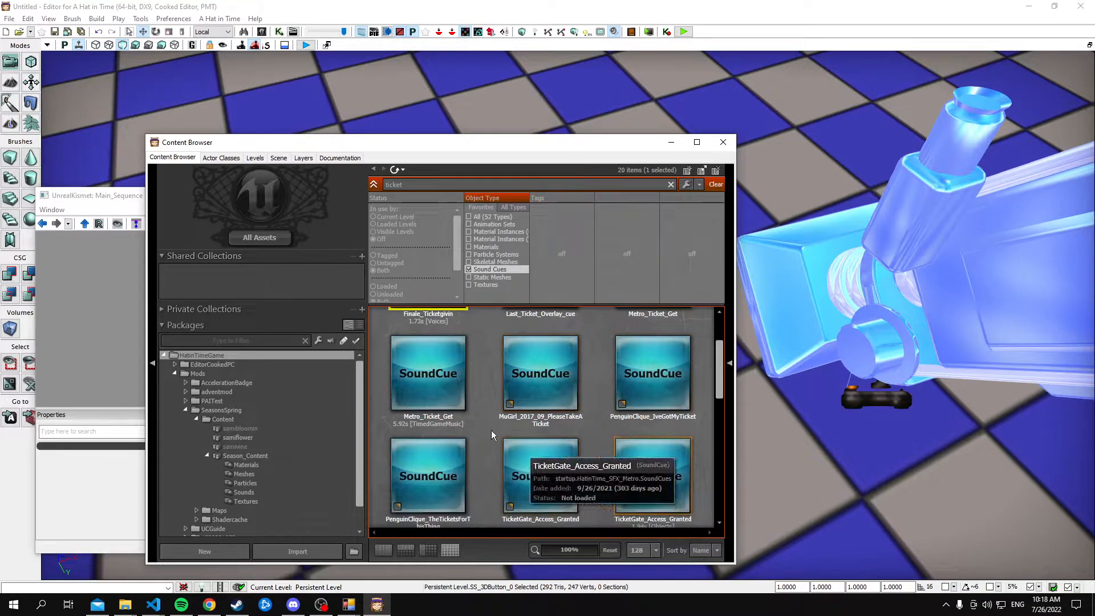
scroll(491, 416, "up", 1)
left_click(438, 443)
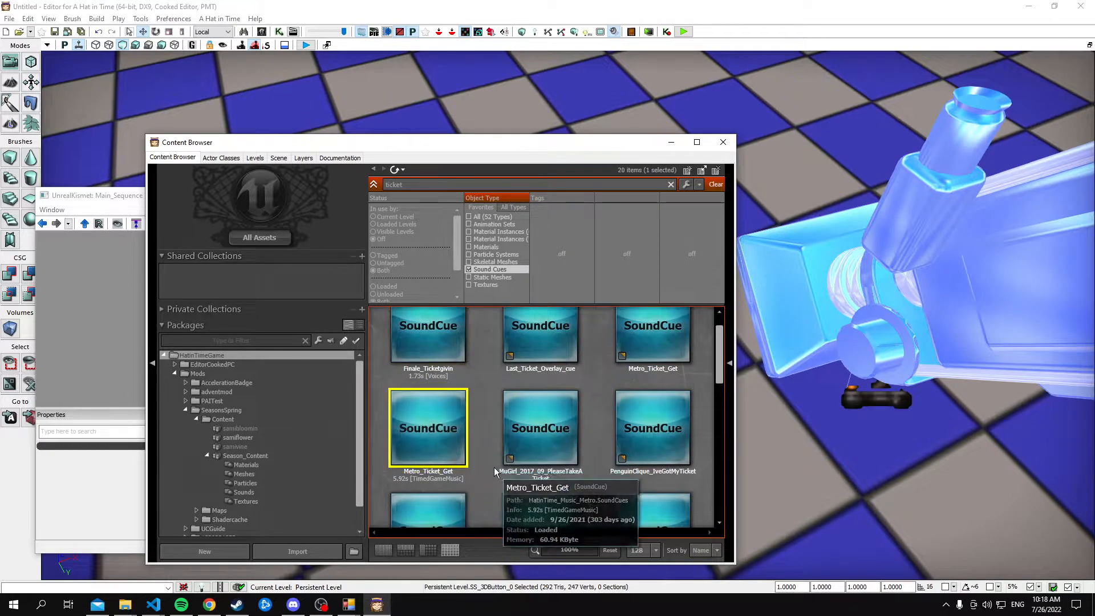
Assign the selected Metro_Ticket_Get cue to the Play Sound action and close the Content Browser
left_click_drag(487, 142, 831, 191)
left_click(361, 362)
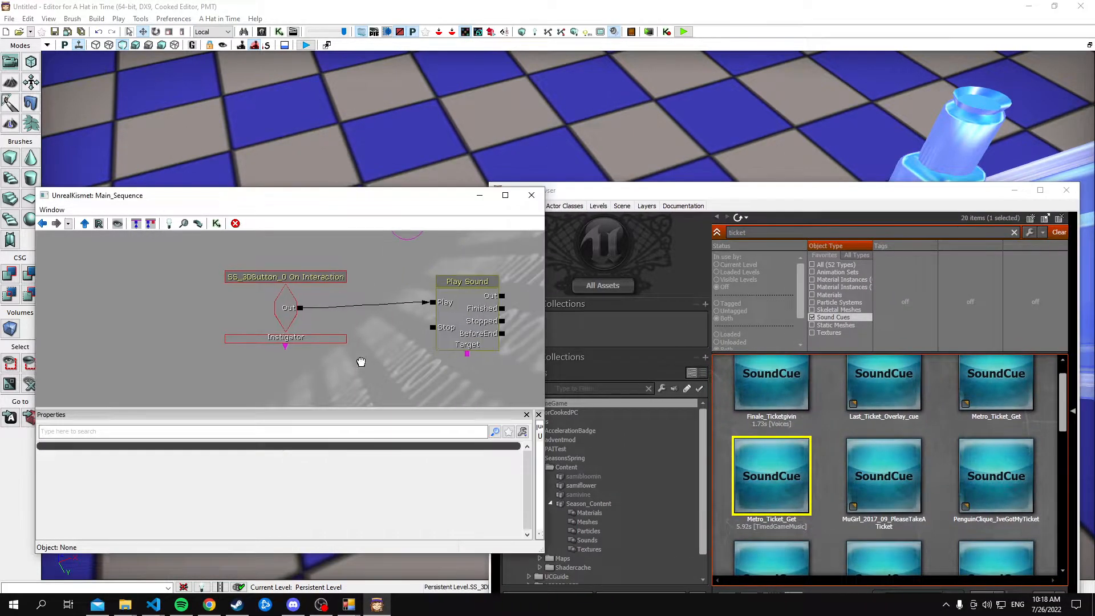
right_click(468, 353)
left_click(466, 338)
left_click(497, 461)
left_click(1066, 190)
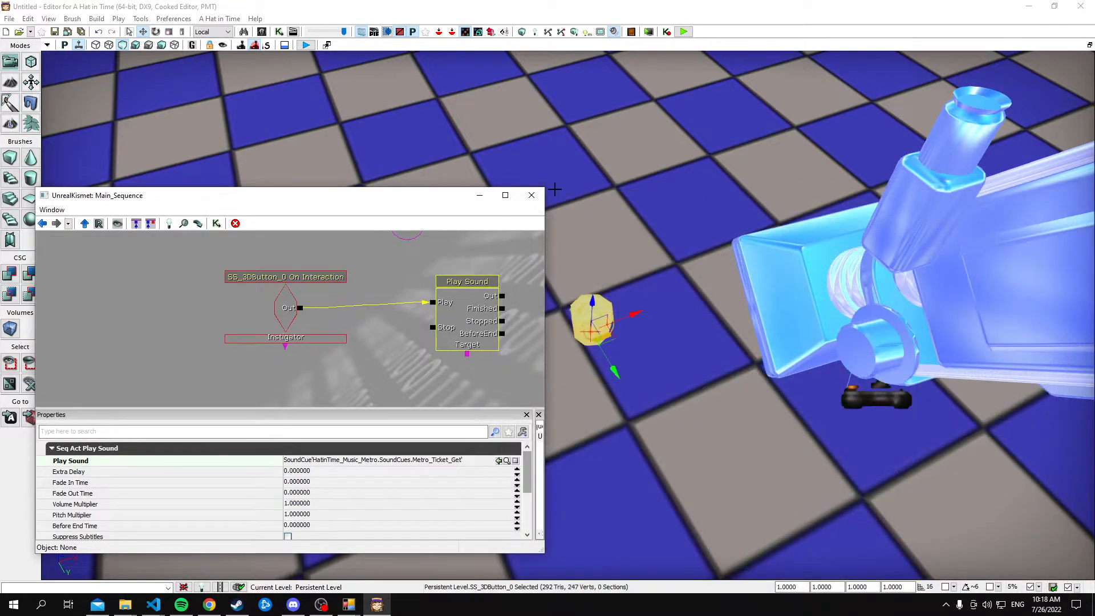
Close UnrealKismet, play-test the level, interact with the bucket button, and end the test
left_click(530, 196)
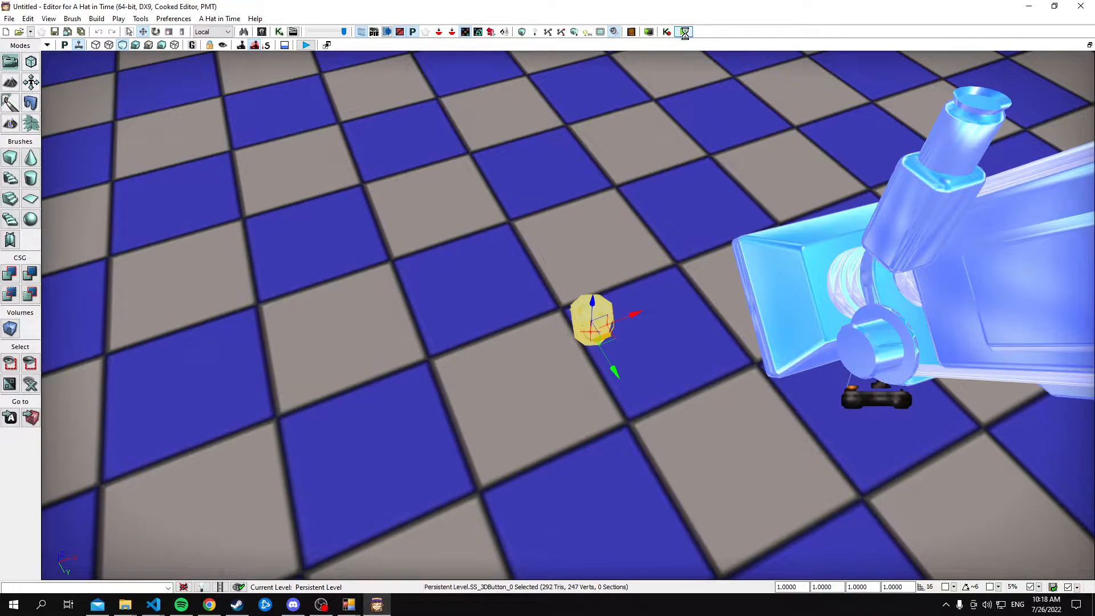
left_click(684, 31)
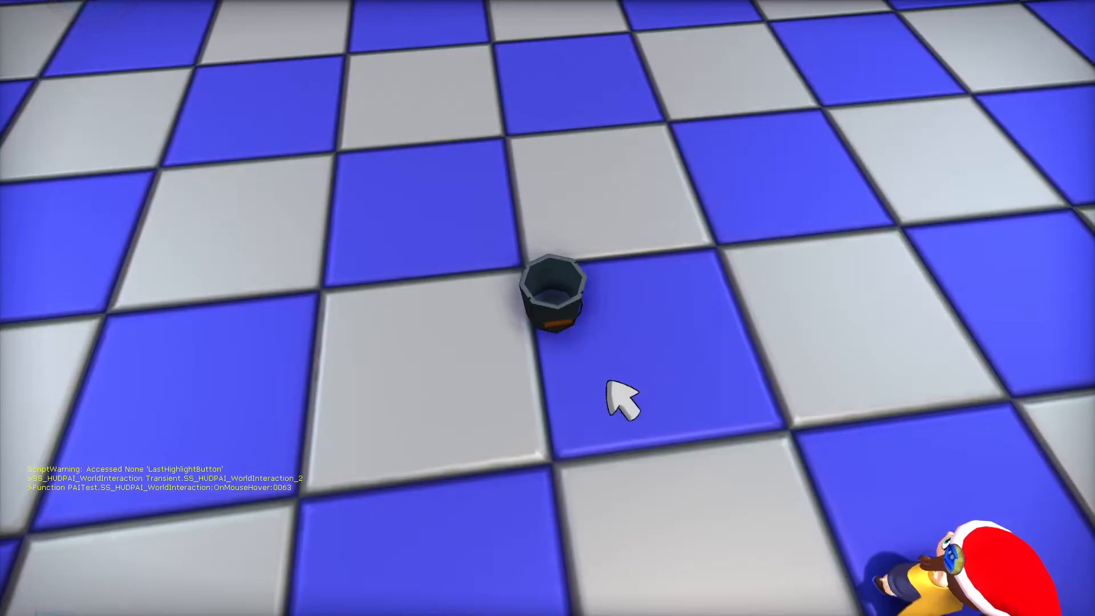
left_click(557, 304)
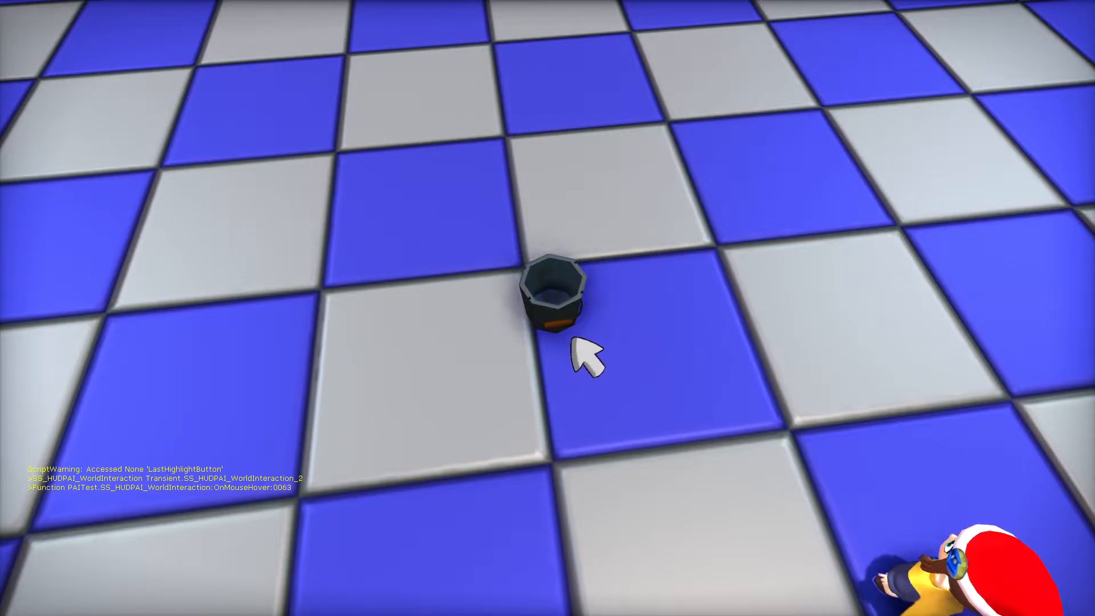
key("Escape")
Turn off Enabled in the 3D button's Button Data and play-test the level with the disabled bucket
double_click(596, 326)
left_click(362, 311)
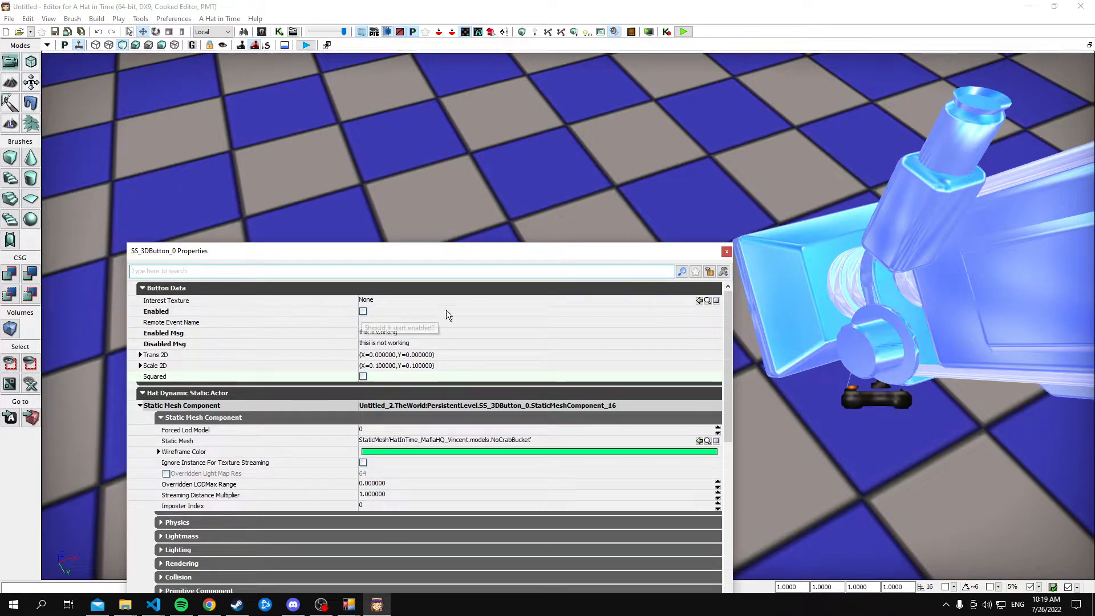
left_click(726, 251)
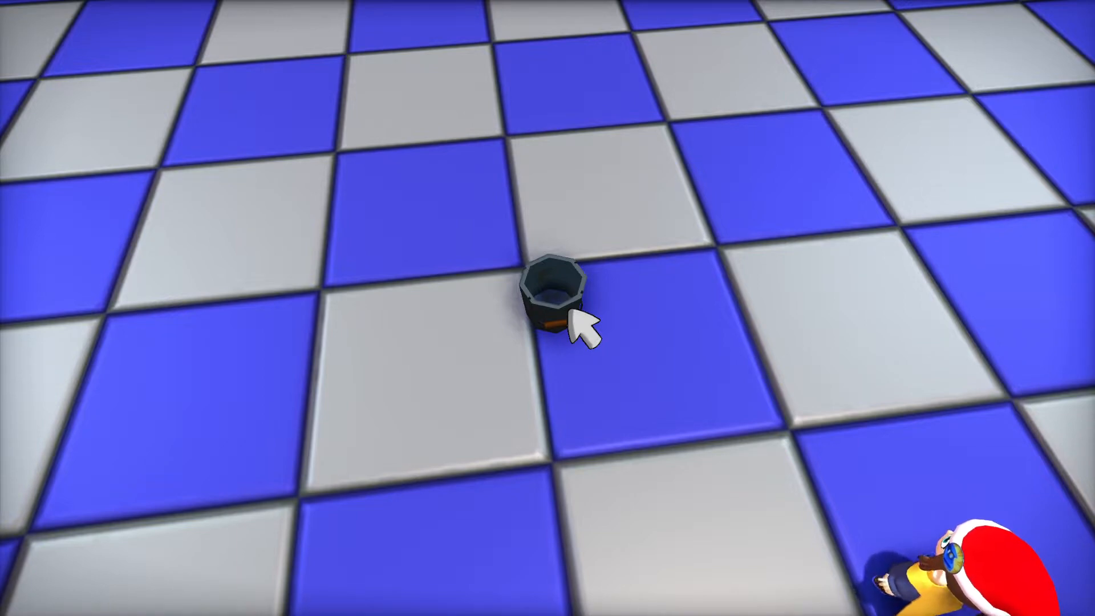
key("Escape")
Reopen UnrealKismet and add a Modify Interact HUD action, searching for "modify"
left_click(58, 22)
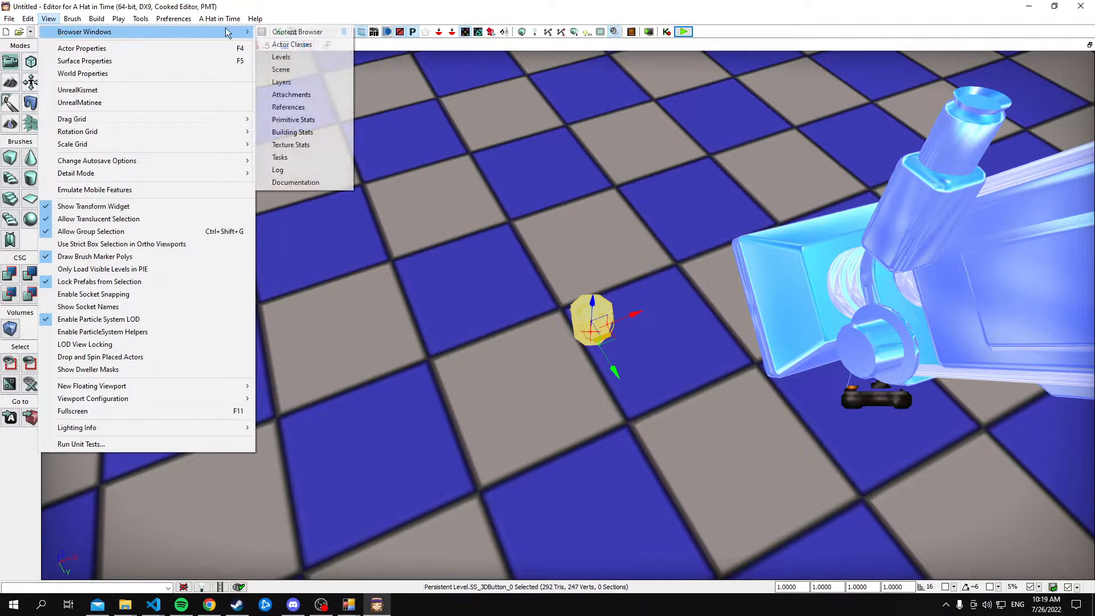
left_click(486, 5)
left_click(264, 32)
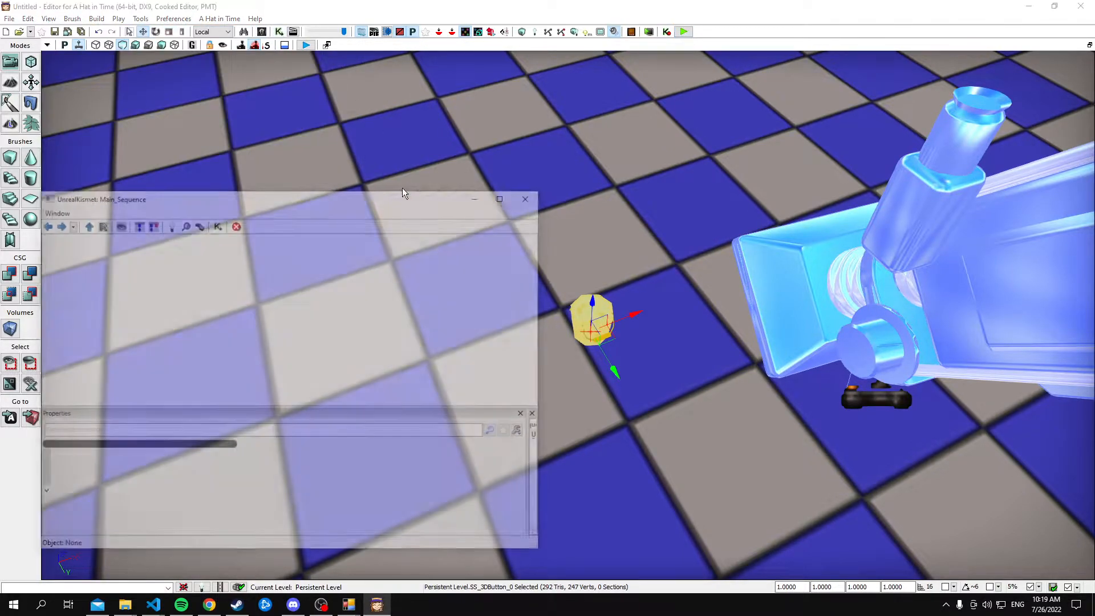
scroll(409, 326, "down", 3)
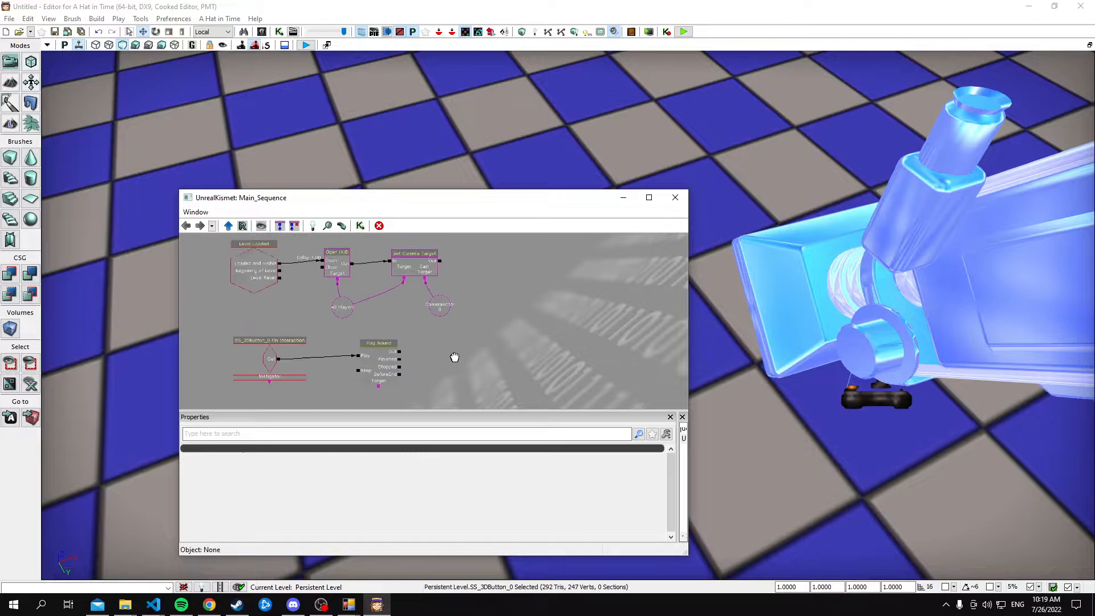
left_click(313, 226)
type("modify")
key("Down")
key("Down")
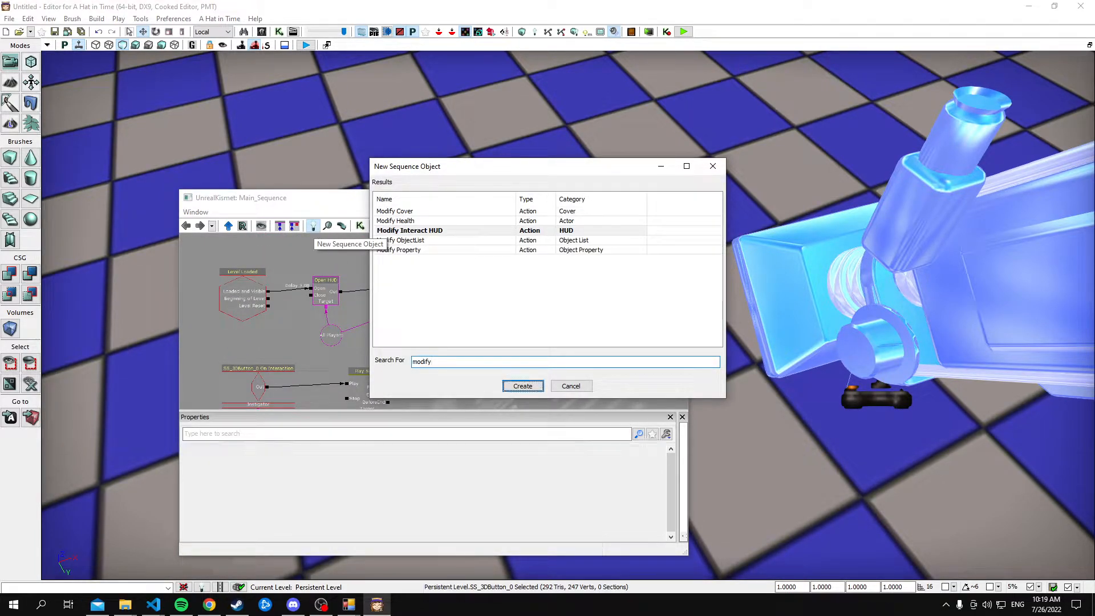
key("Return")
Position the Modify Interact HUD node after Set Camera Target and connect Set Camera Target's Out to its In
scroll(613, 377, "up", 2)
left_click_drag(545, 357, 519, 366)
left_click_drag(456, 399, 461, 358)
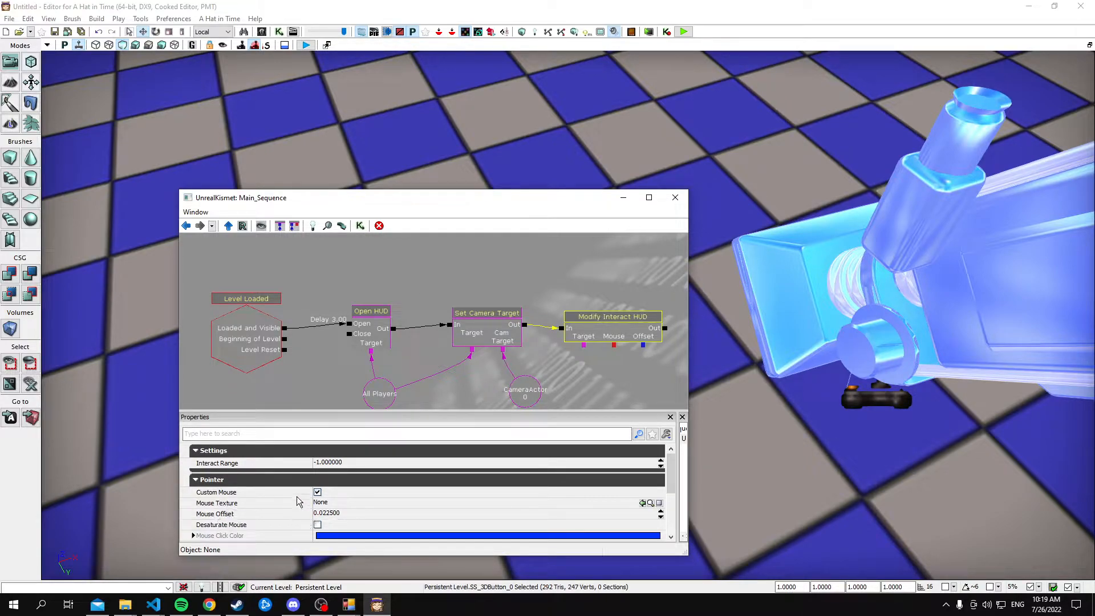
Enable Desaturate Mouse on the Modify Interact HUD action, keep its mouse colors, and briefly play-test the level
left_click(317, 524)
scroll(318, 529, "down", 1)
left_click(349, 503)
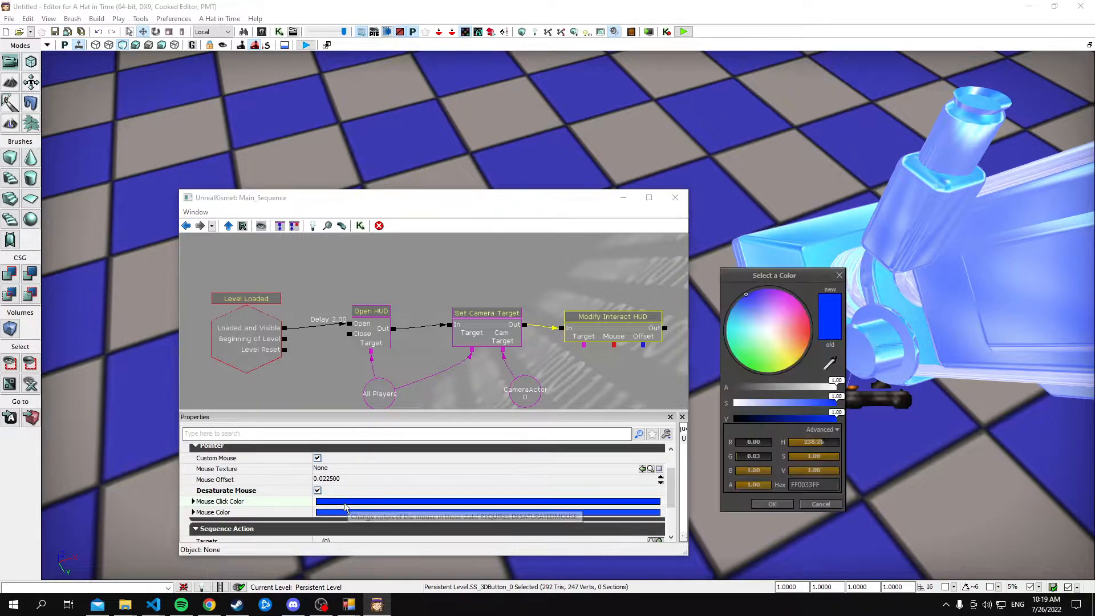
left_click(821, 504)
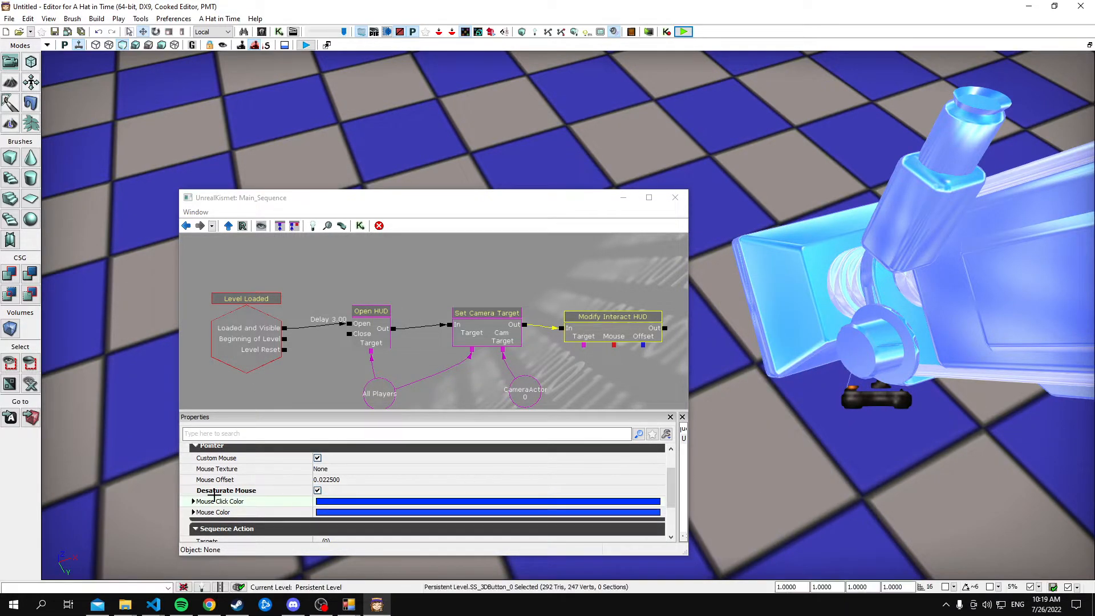
left_click(675, 197)
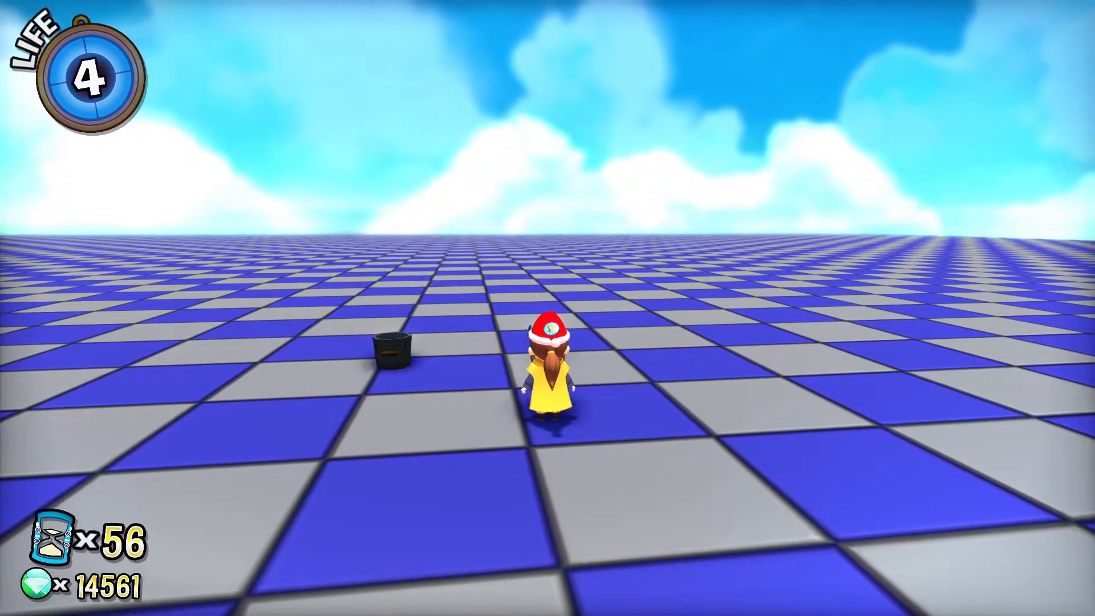
key("Escape")
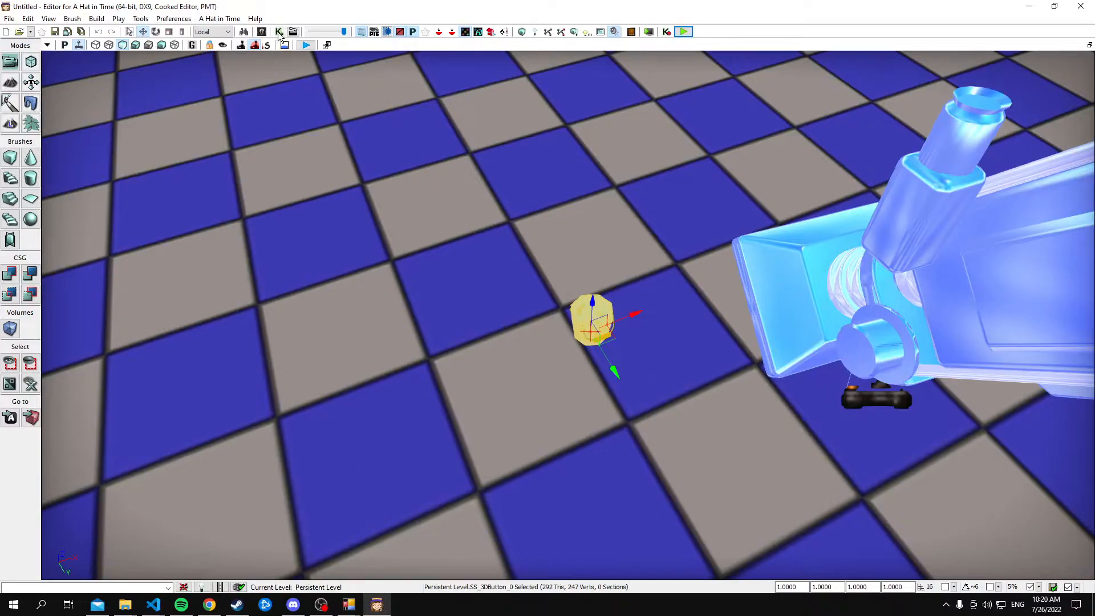
In UnrealKismet, link the Modify Interact HUD action's Target to the All Players variable, and close the window
left_click(279, 33)
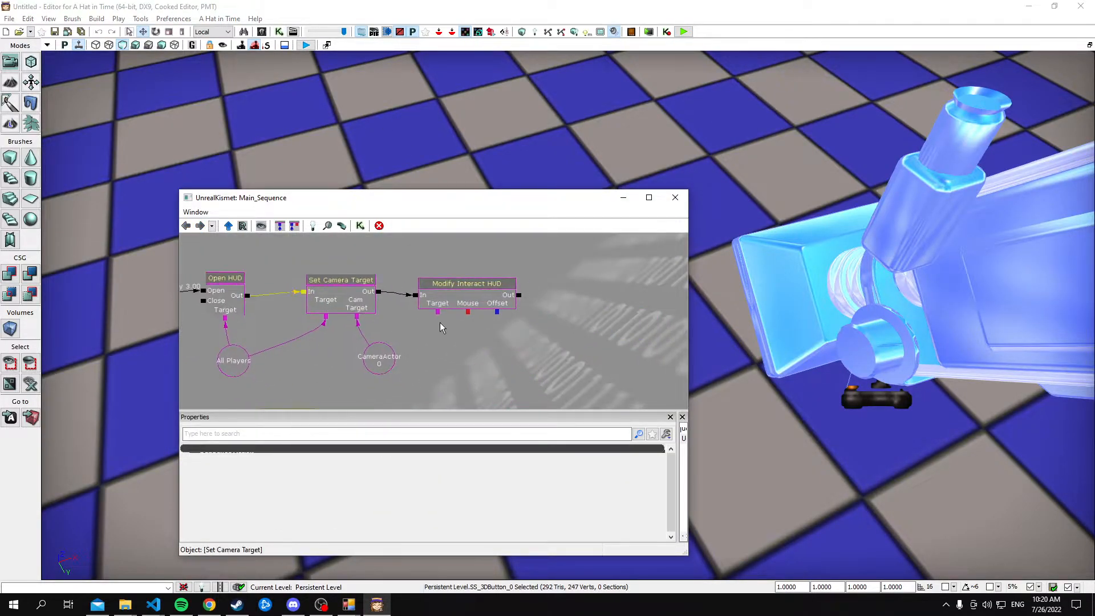
scroll(440, 325, "up", 1)
left_click_drag(485, 352, 501, 344)
left_click(672, 197)
Play-test the recolored pointer, interact with the bucket button, and end the test
left_click(687, 36)
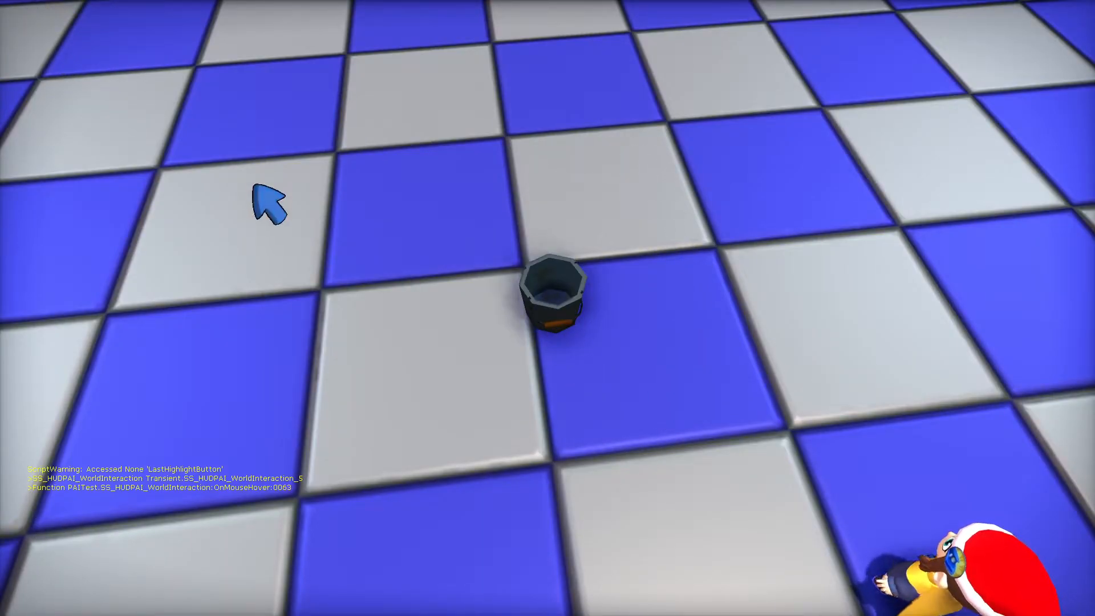
left_click(552, 320)
key("Escape")
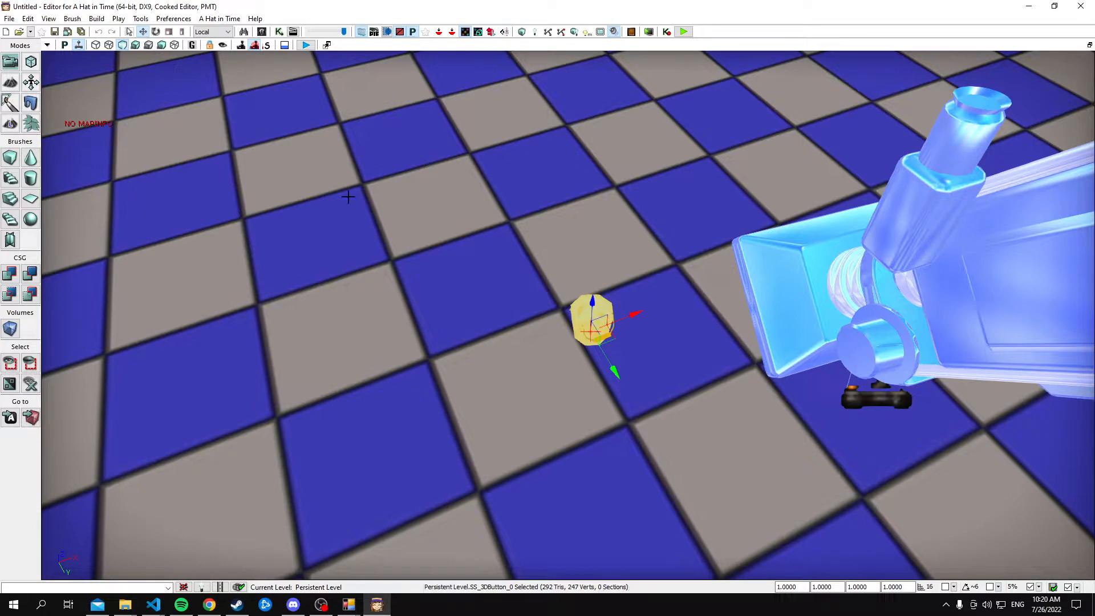
right_click_drag(348, 196, 381, 261)
left_click(263, 33)
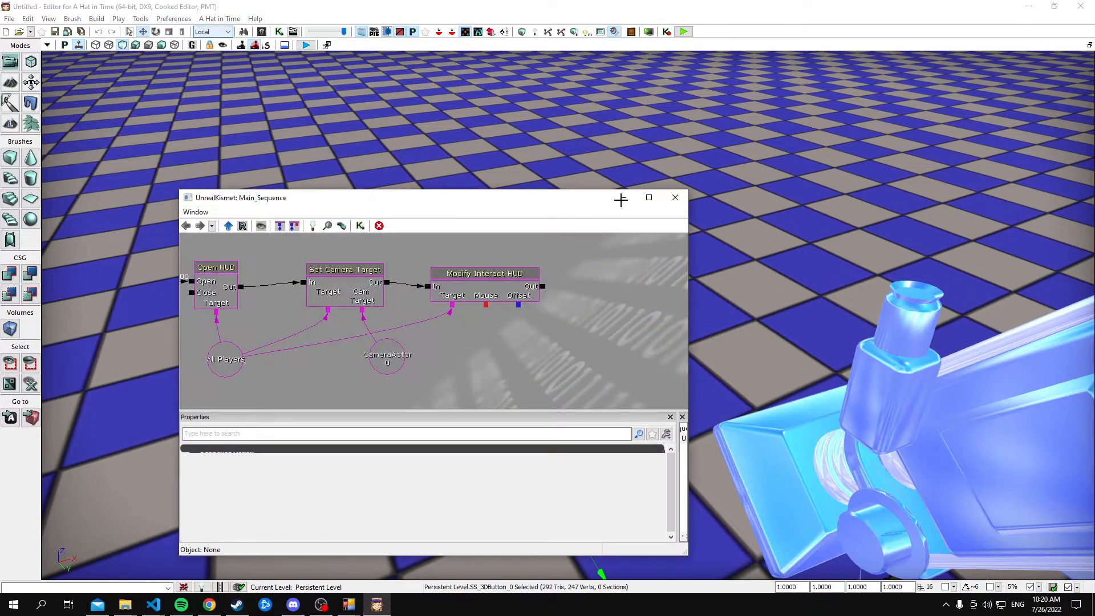
left_click(677, 196)
Find SS_PointerManager in Actor Classes by searching "manager", place one on the checkered floor, and close the browser
left_click(48, 18)
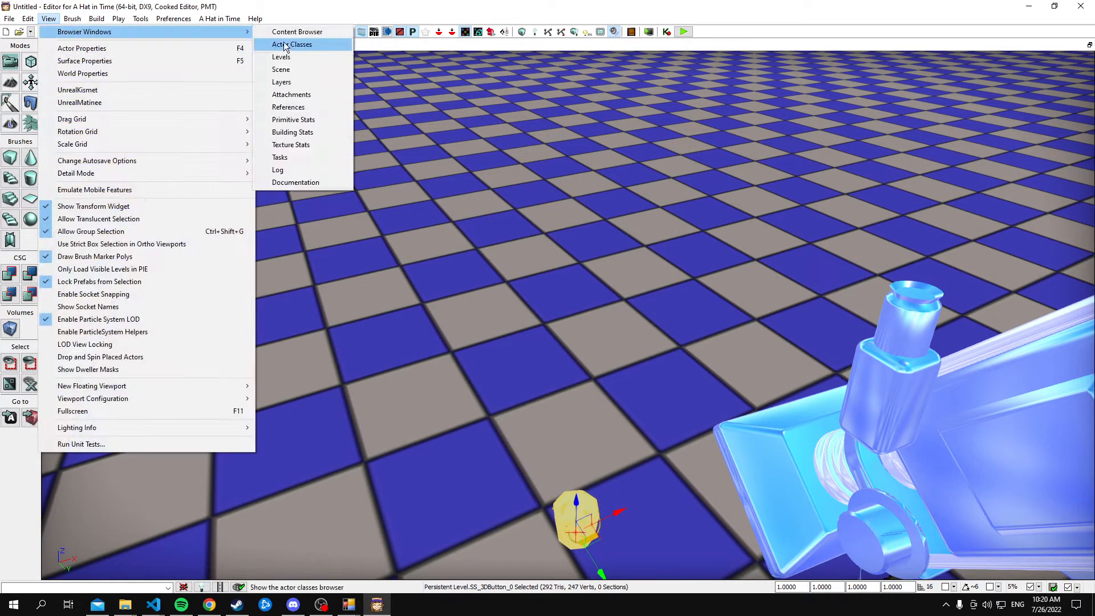
left_click(311, 41)
left_click(629, 231)
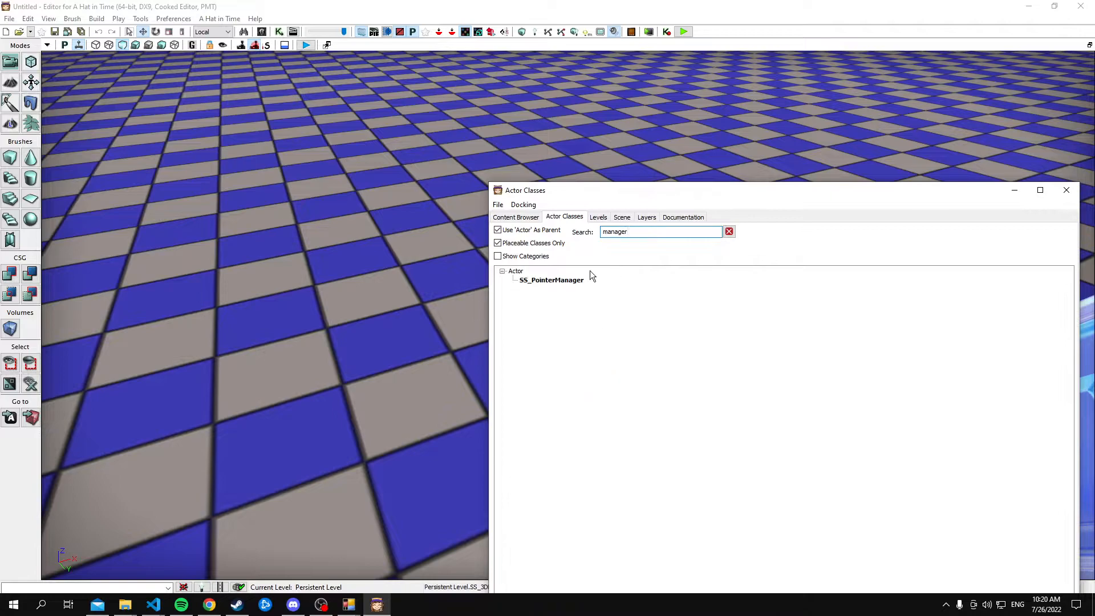
left_click_drag(569, 275, 374, 151)
left_click_drag(371, 208, 419, 268)
left_click(626, 204)
left_click_drag(588, 193, 307, 254)
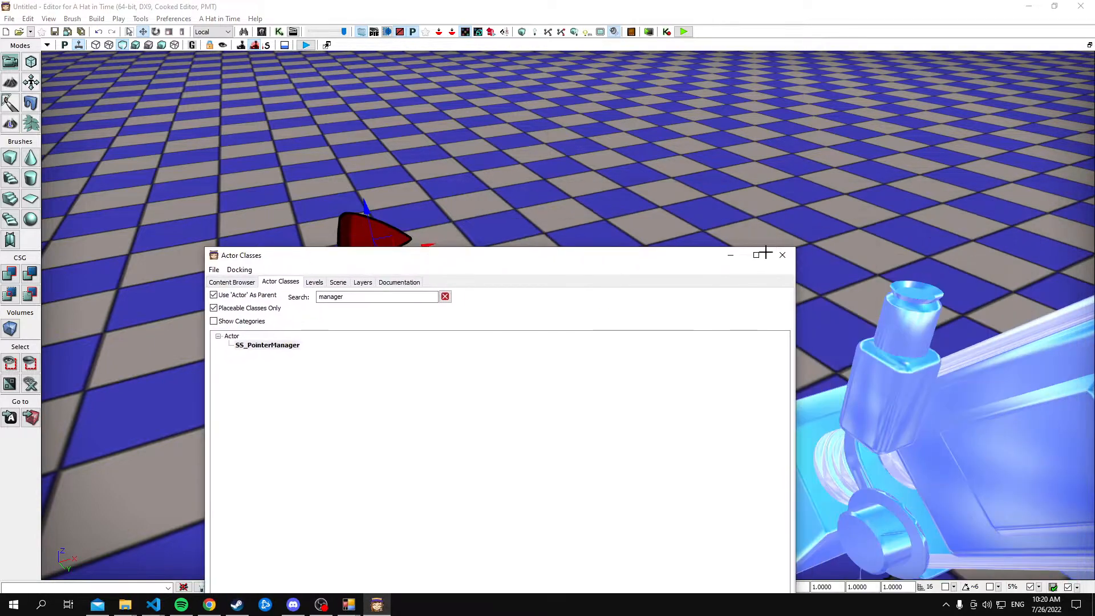
left_click(782, 253)
Open the placed pointer manager's properties, examine its Globals and Pointer settings, and close them
double_click(385, 260)
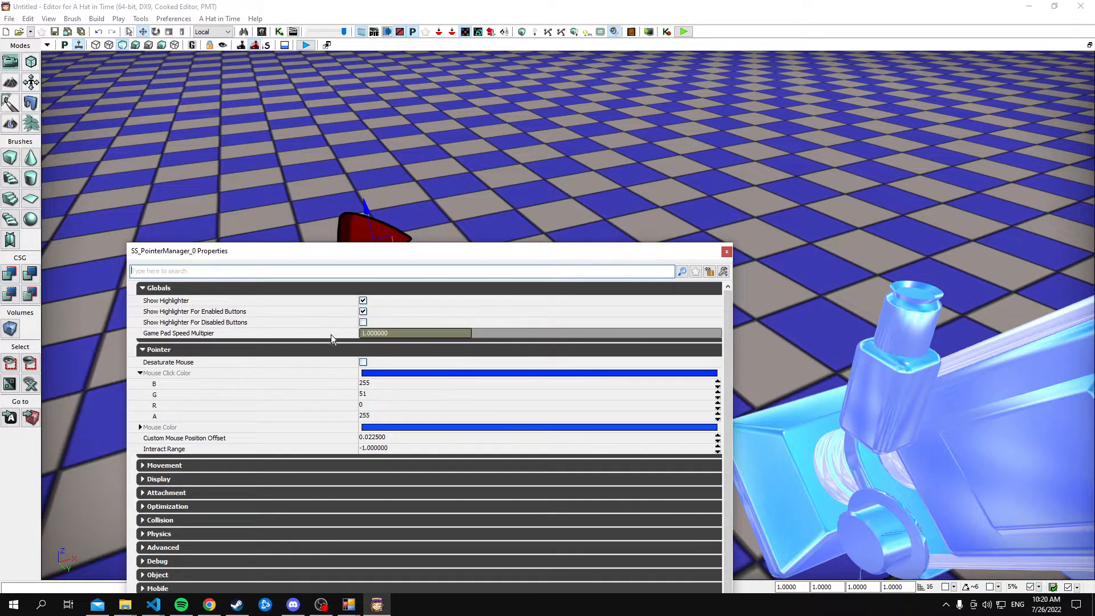
left_click_drag(717, 255, 924, 287)
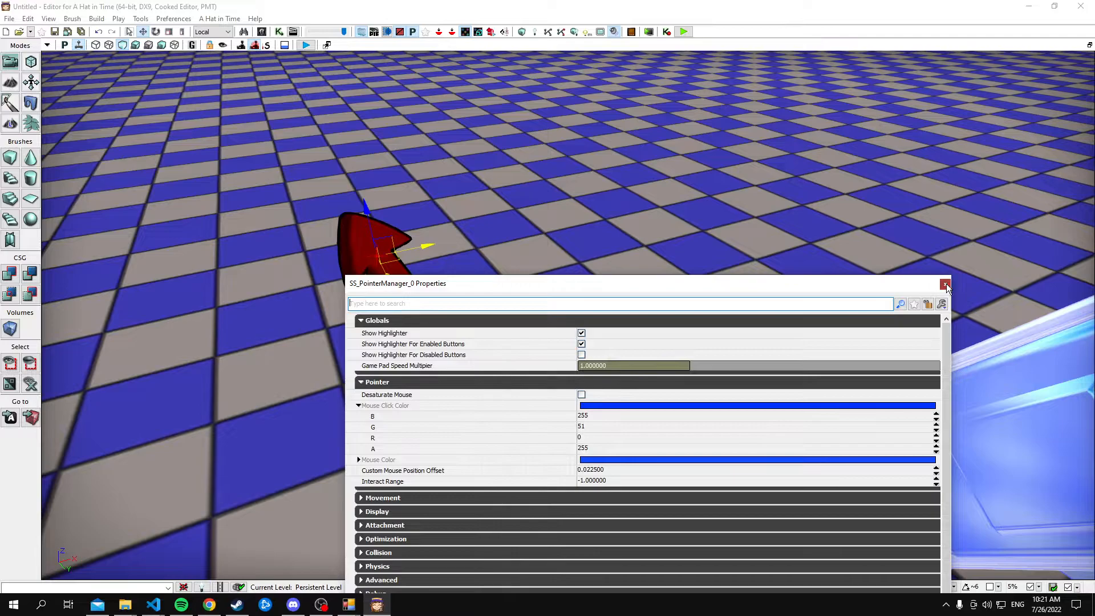
left_click(945, 285)
left_click(283, 32)
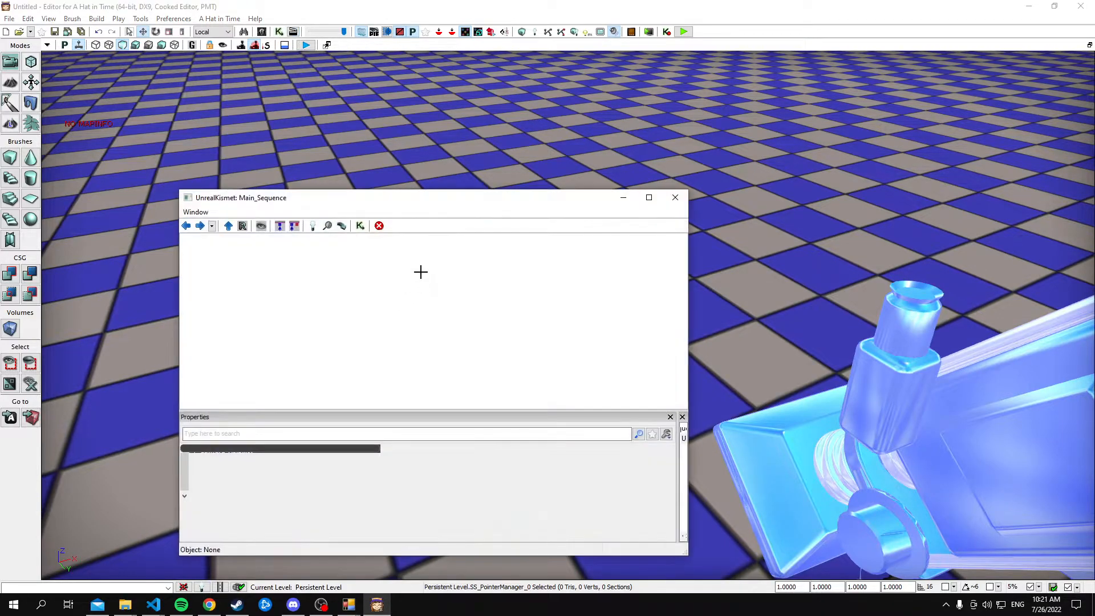
left_click(662, 195)
Reopen the Actor Classes browser and search it for "drag"
left_click(73, 19)
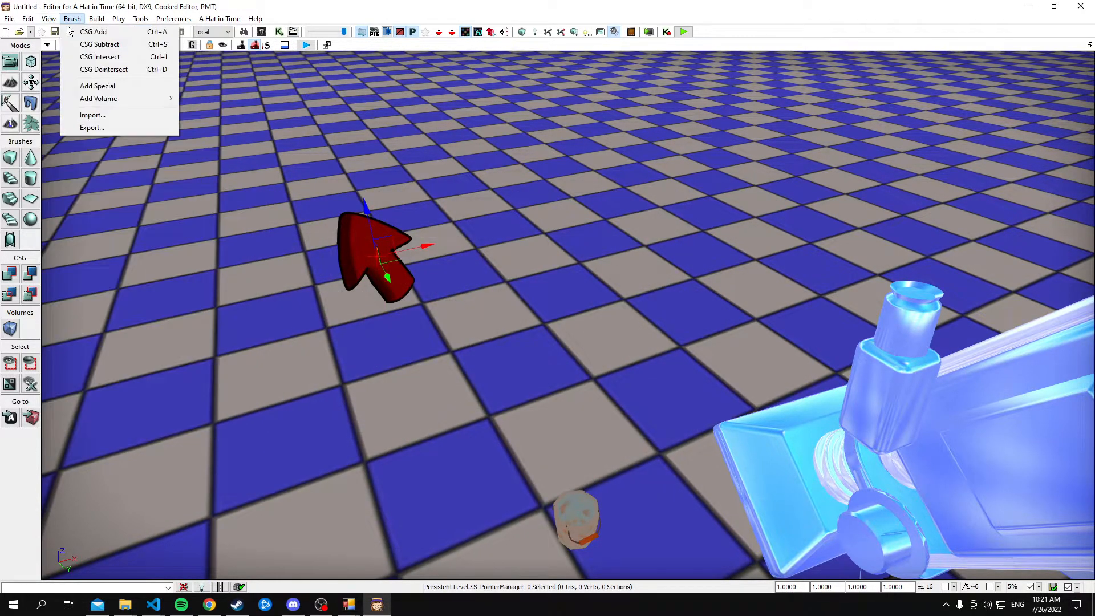
mouse_move(48, 19)
mouse_move(97, 29)
left_click(294, 40)
double_click(374, 296)
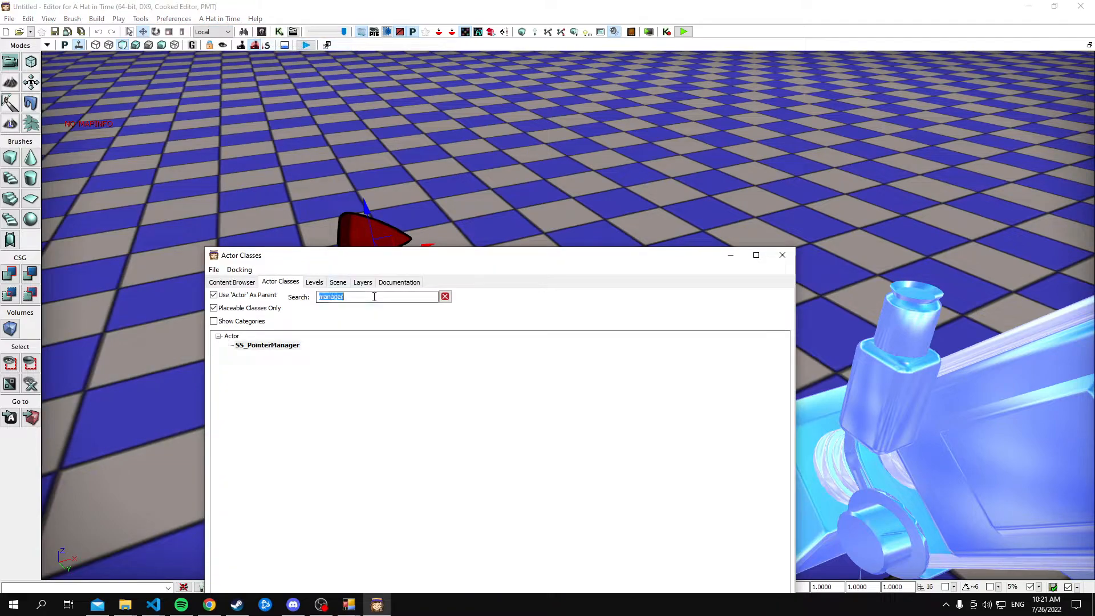
type("drag")
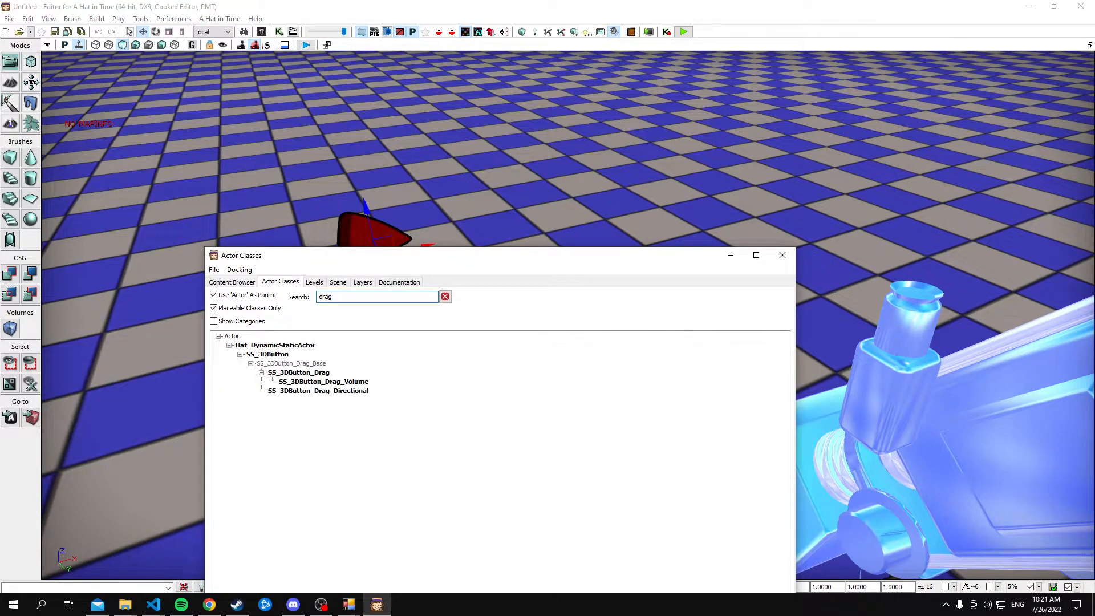
Place an SS_3DButton_Drag, an SS_3DButton_Drag_Directional and an SS_3DButton_Drag_Volume on the checkered floor near the existing bucket button
left_click(325, 374)
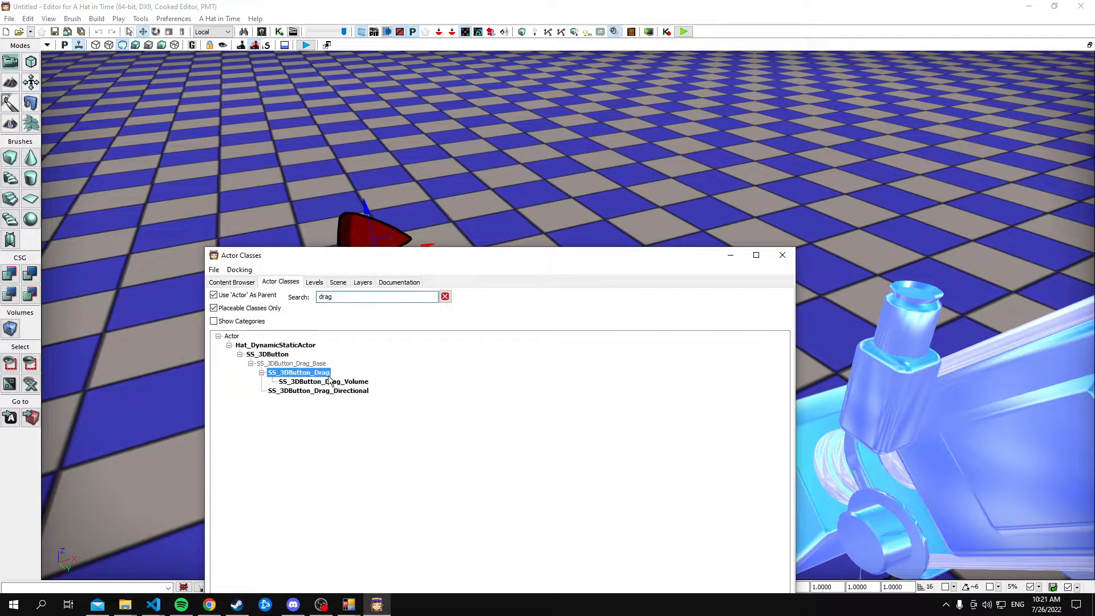
left_click(323, 391)
left_click_drag(402, 256, 841, 224)
left_click(733, 340)
left_click_drag(535, 379, 452, 394)
left_click_drag(754, 359, 575, 396)
left_click_drag(746, 348, 595, 338)
right_click_drag(534, 328, 541, 335)
left_click_drag(497, 297, 583, 323)
Build a cube builder brush in the area around the volume drag button
left_click(13, 328)
left_click(9, 158)
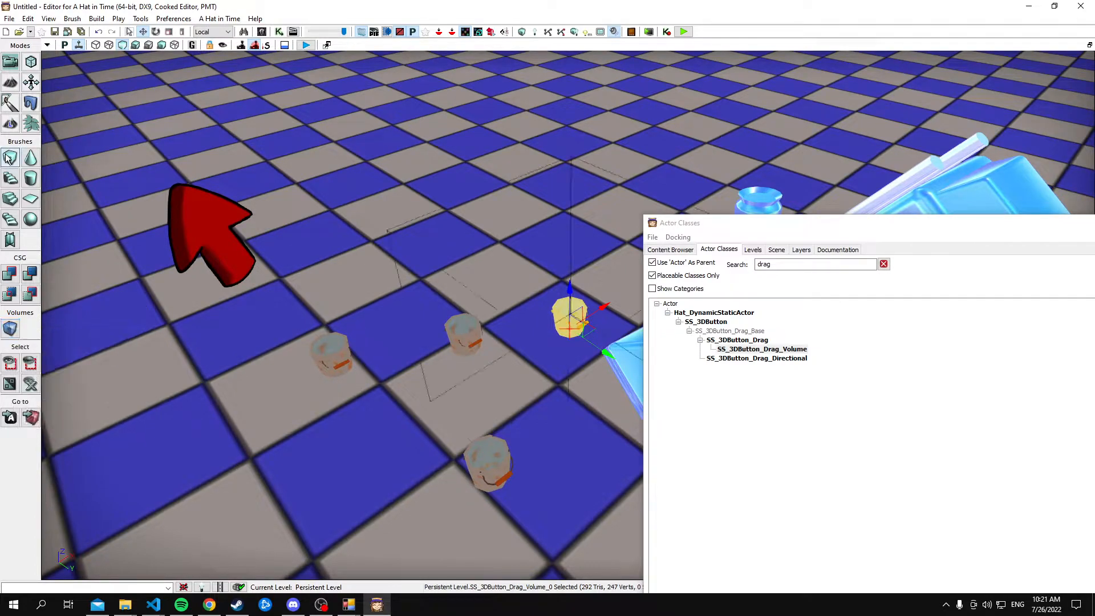
mouse_move(393, 306)
right_mouse_down()
mouse_move(399, 325)
mouse_move(531, 383)
right_mouse_up()
left_click(528, 383)
left_click_drag(546, 349, 556, 316)
key("Escape")
mouse_move(532, 347)
right_mouse_down()
mouse_move(445, 342)
mouse_move(541, 374)
right_mouse_up()
Snap the view to the existing camera, adjust it to look over the buckets, and add a camera actor there
right_click(528, 439)
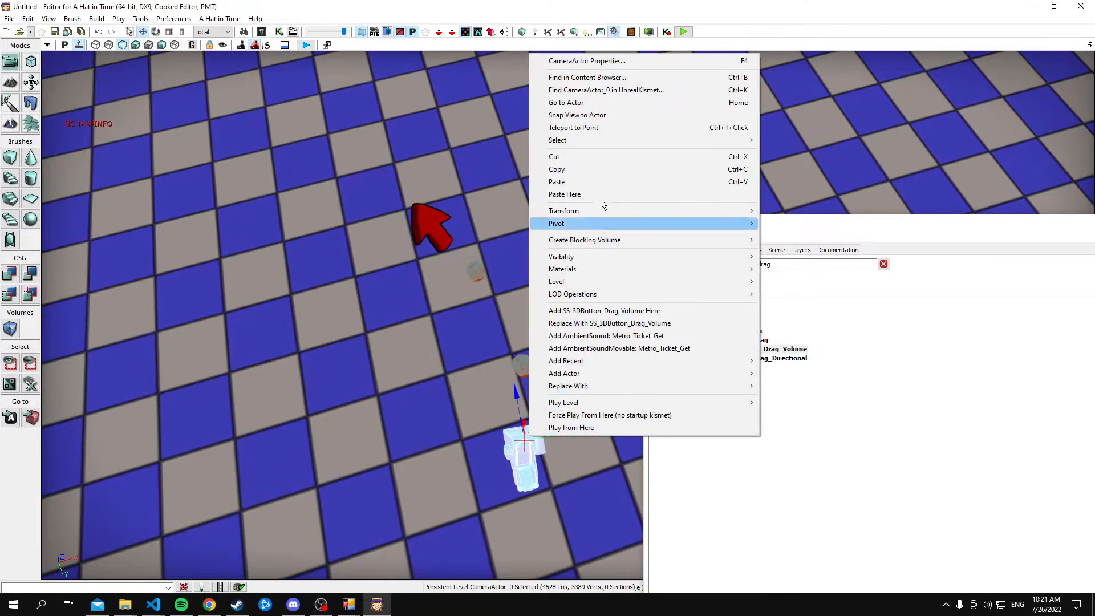
left_click(604, 114)
right_click_drag(488, 201, 512, 217)
left_click(48, 45)
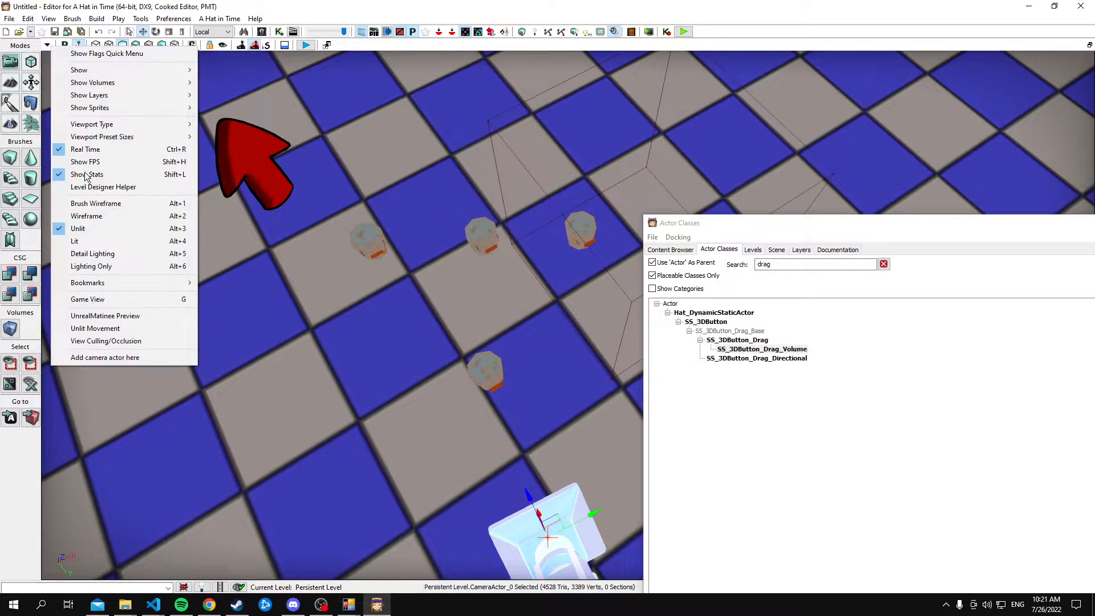
left_click(86, 358)
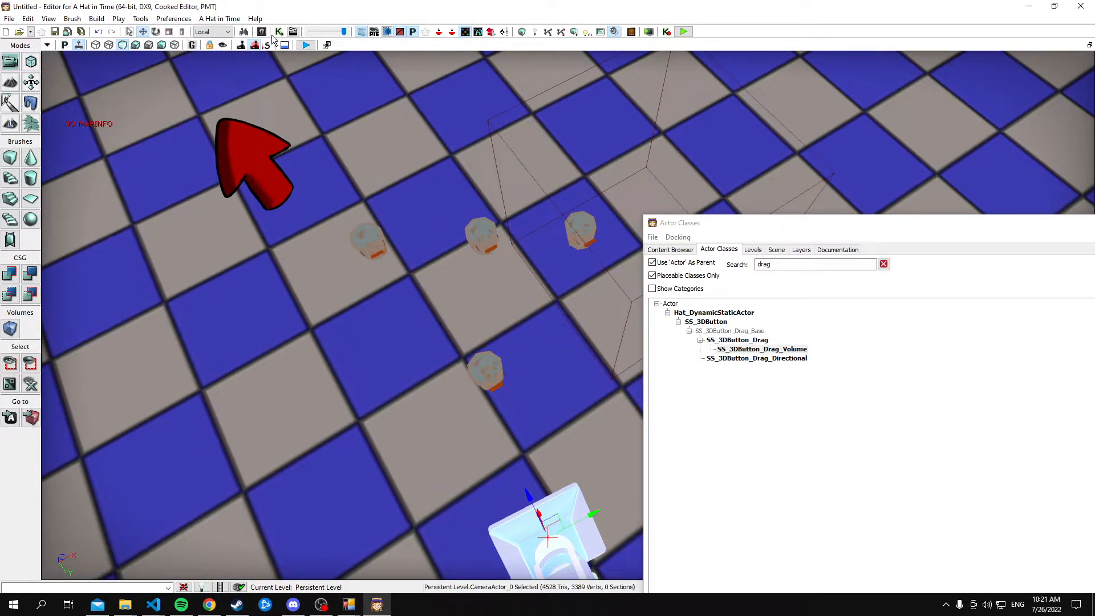
In UnrealKismet, assign the new camera to the Cam Target object variable, close Actor Classes, and minimize Kismet
left_click(279, 31)
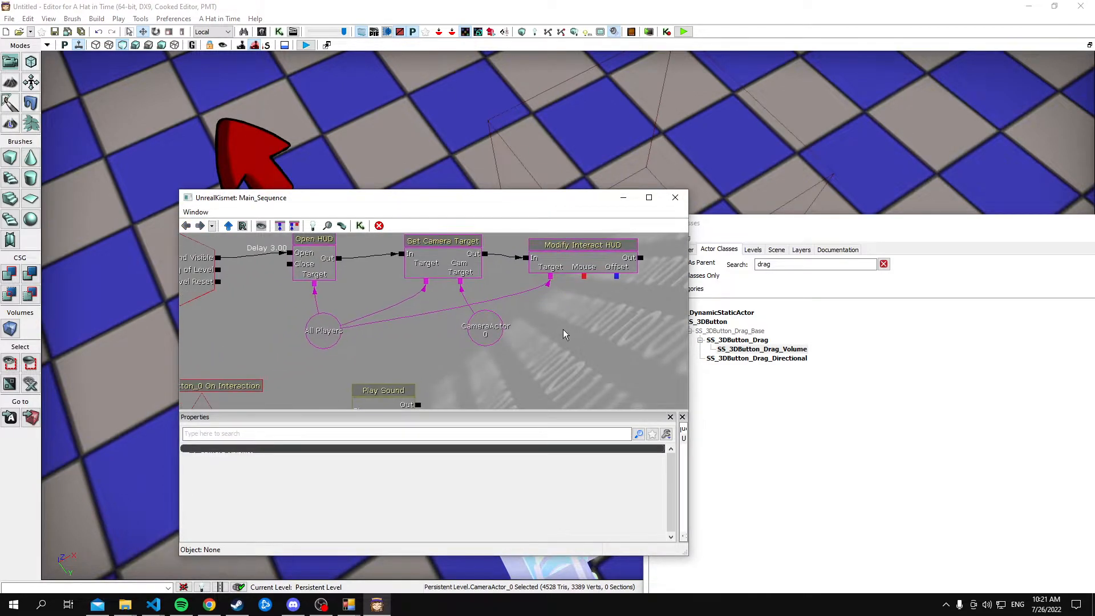
mouse_move(591, 148)
right_mouse_down()
mouse_move(624, 129)
mouse_move(592, 148)
right_mouse_up()
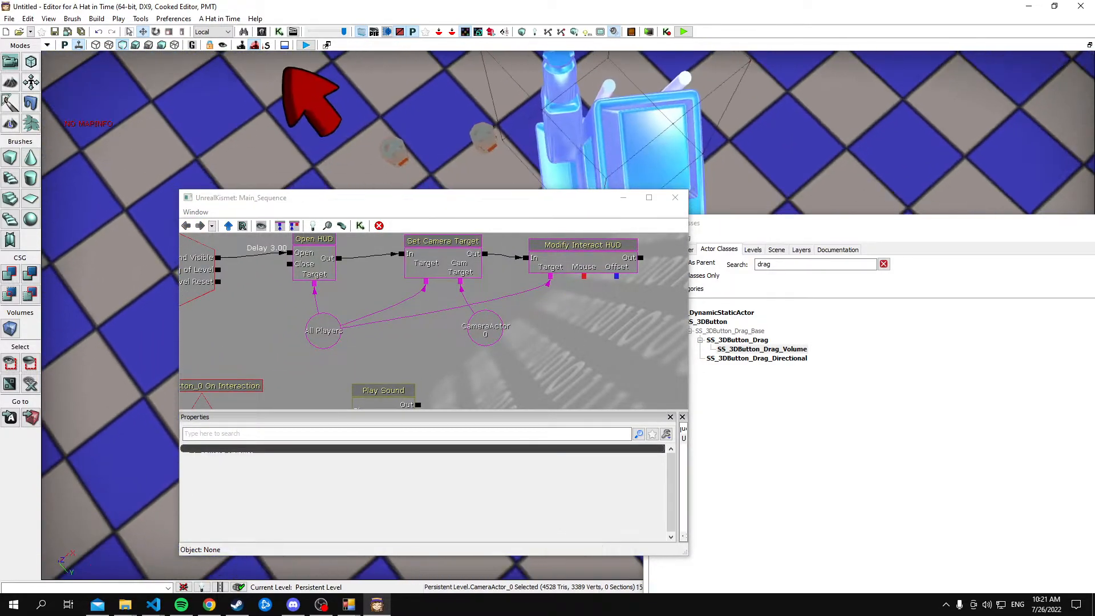
left_click(592, 149)
right_click(498, 325)
left_click(519, 325)
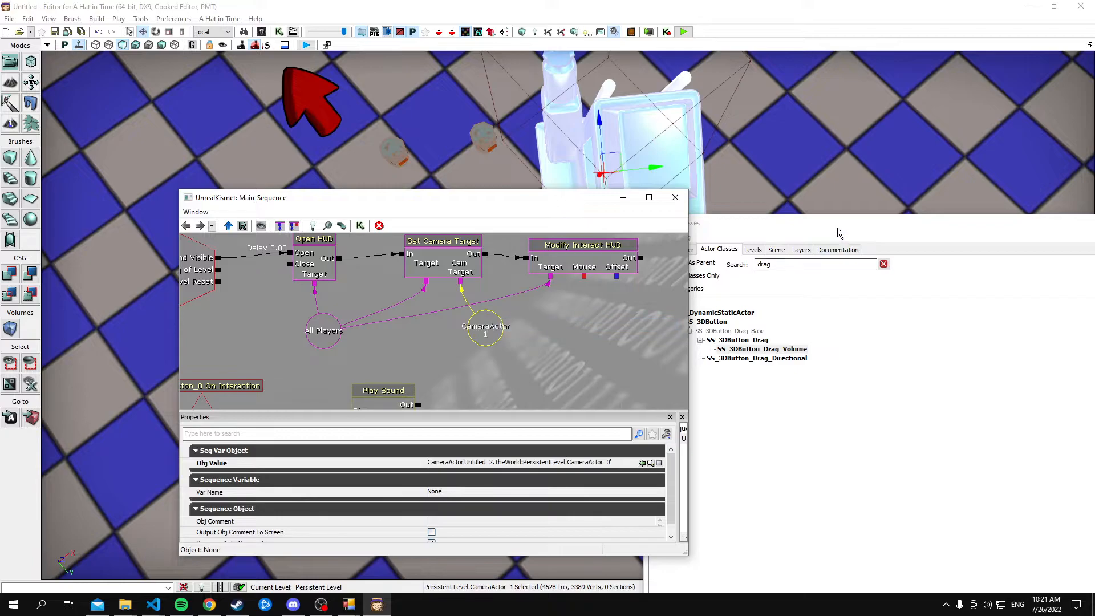
left_click_drag(837, 227, 393, 280)
left_click(777, 274)
left_click(624, 198)
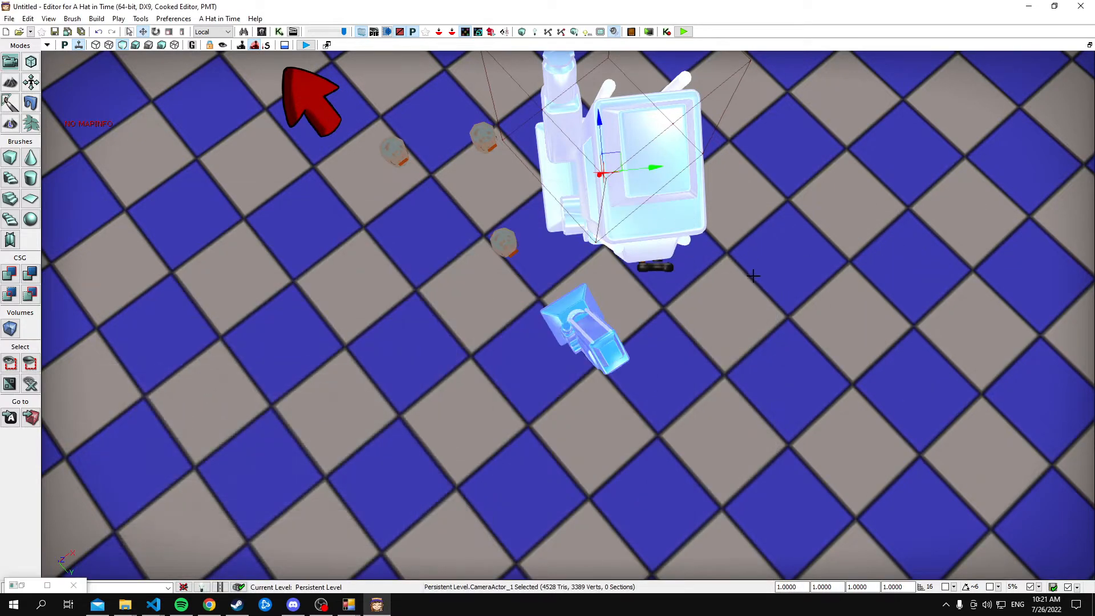
Create a TriggerVolume from the cube brush around the volume drag button and move the brush aside
right_click_drag(754, 277, 809, 234)
right_click_drag(484, 394, 500, 393)
left_click(495, 394)
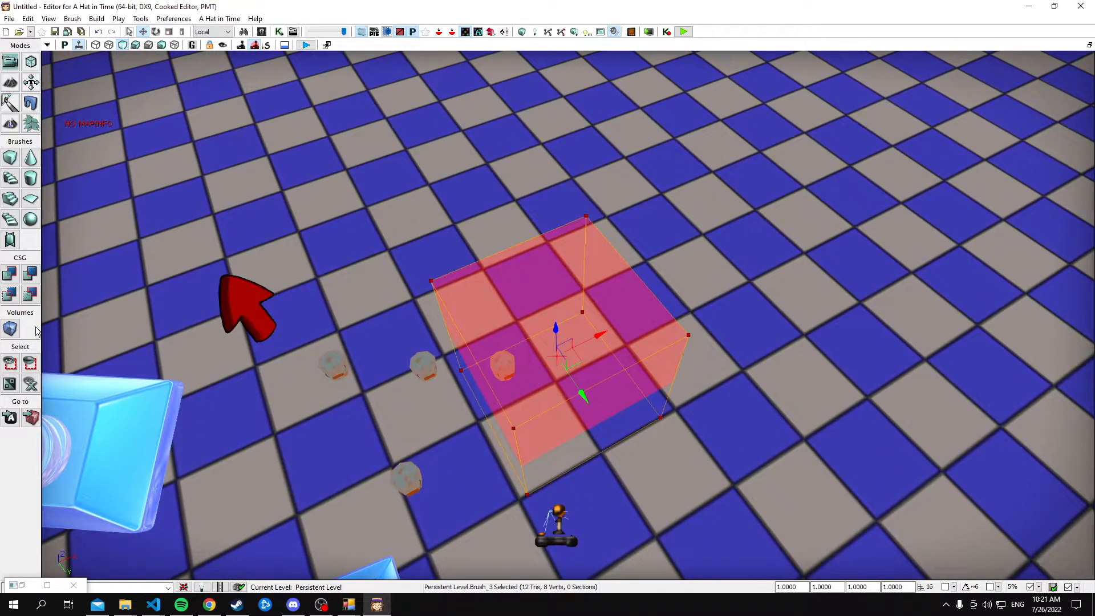
right_click(10, 329)
left_click(155, 422)
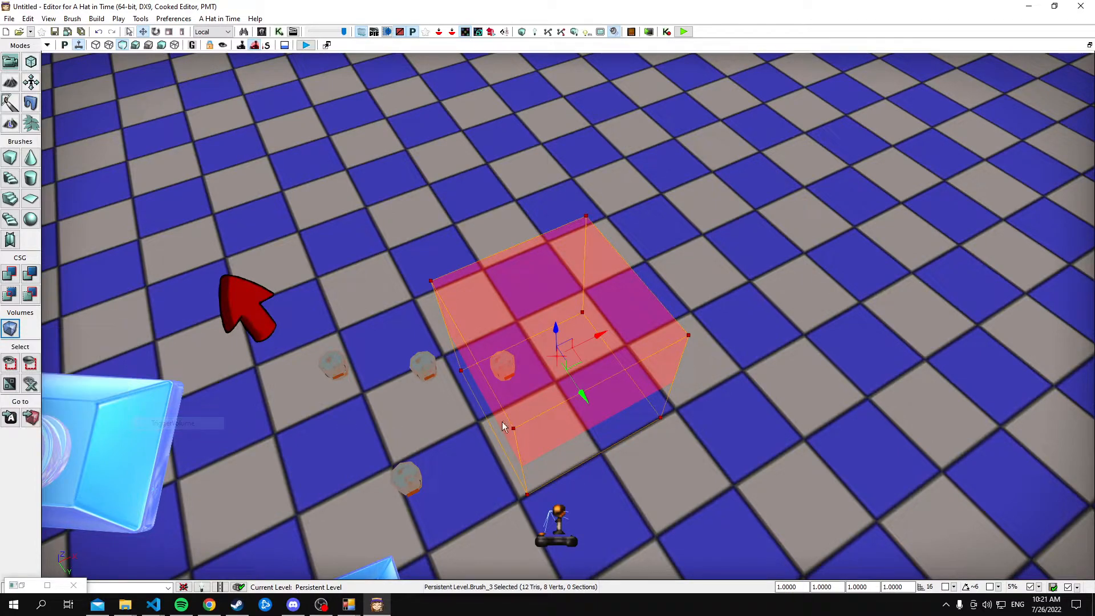
mouse_move(576, 362)
left_mouse_down()
mouse_move(687, 274)
mouse_move(740, 206)
left_mouse_up()
Check the volume drag button's Physics Volume Zone property, close its properties, and undo the last brush and volume changes
left_click(492, 380)
double_click(495, 371)
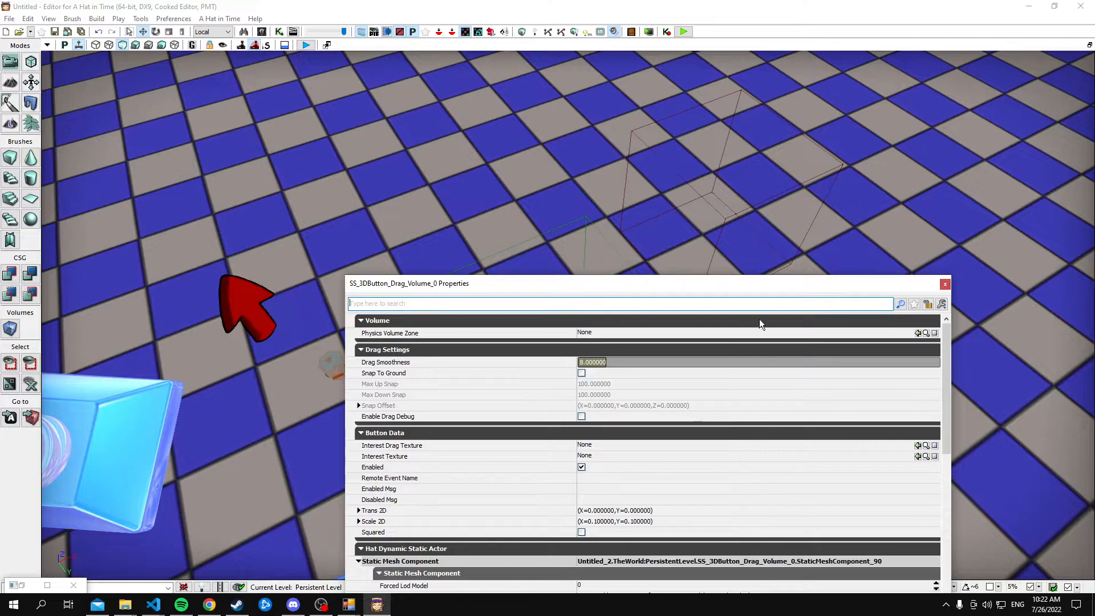
left_click(945, 284)
key("ctrl+z")
key("ctrl+z")
key("ctrl+z")
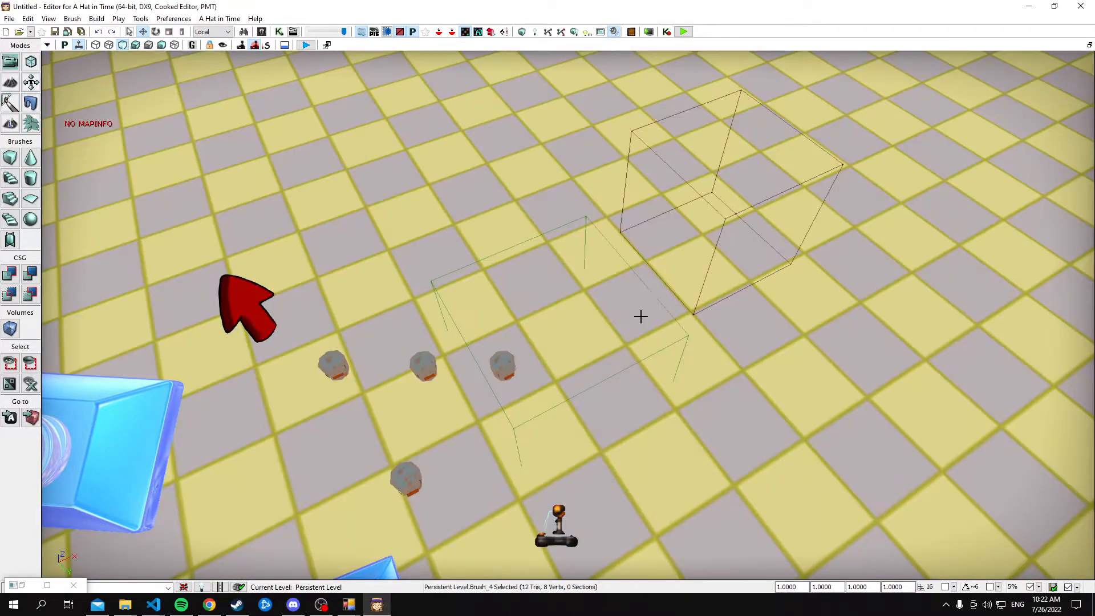
Create a PhysicsVolume from the cube brush enclosing the volume drag button
left_click_drag(580, 352, 543, 357)
right_click_drag(542, 357, 509, 448)
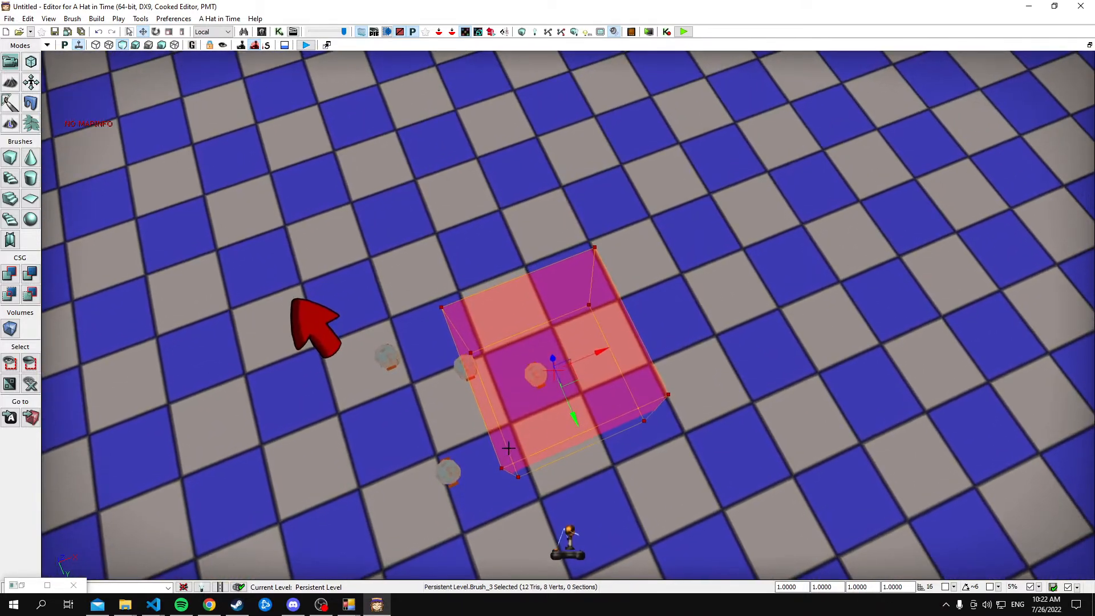
right_click(491, 431)
right_click_drag(99, 404, 99, 368)
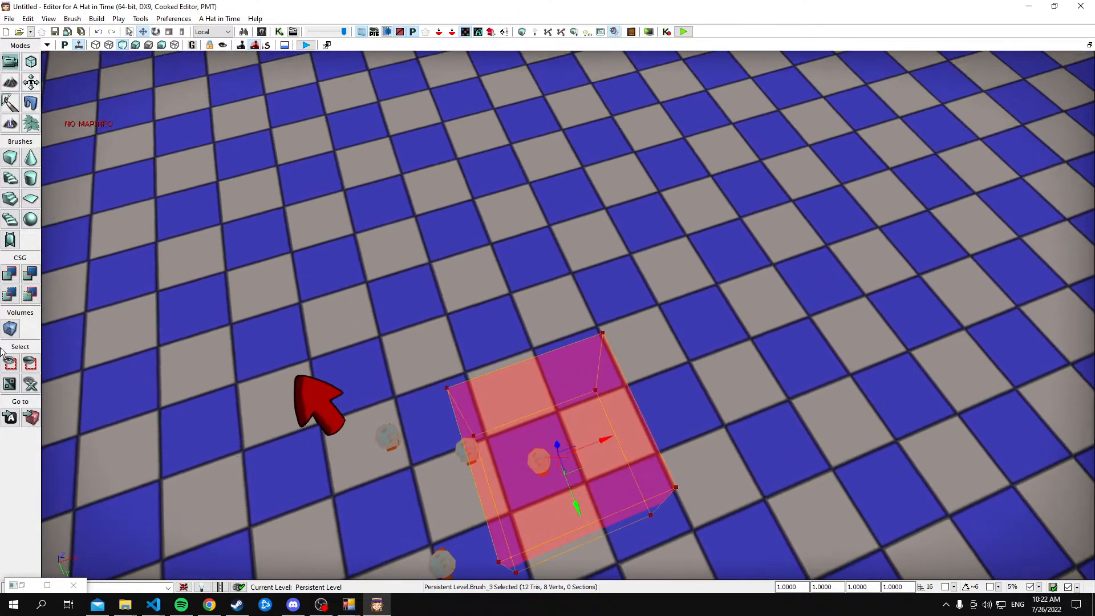
left_click(8, 330)
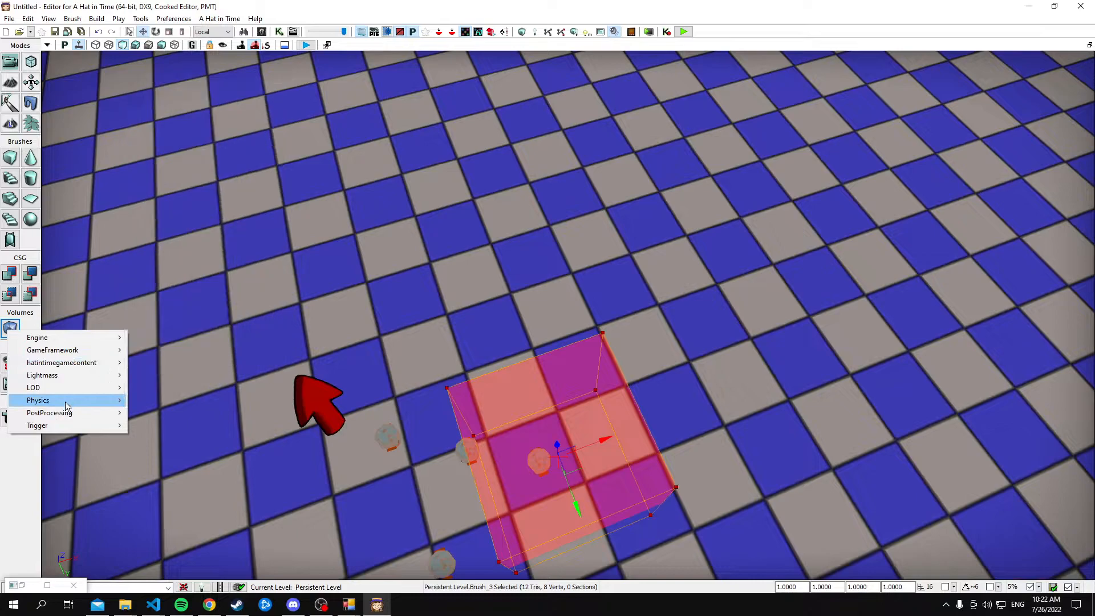
mouse_move(71, 399)
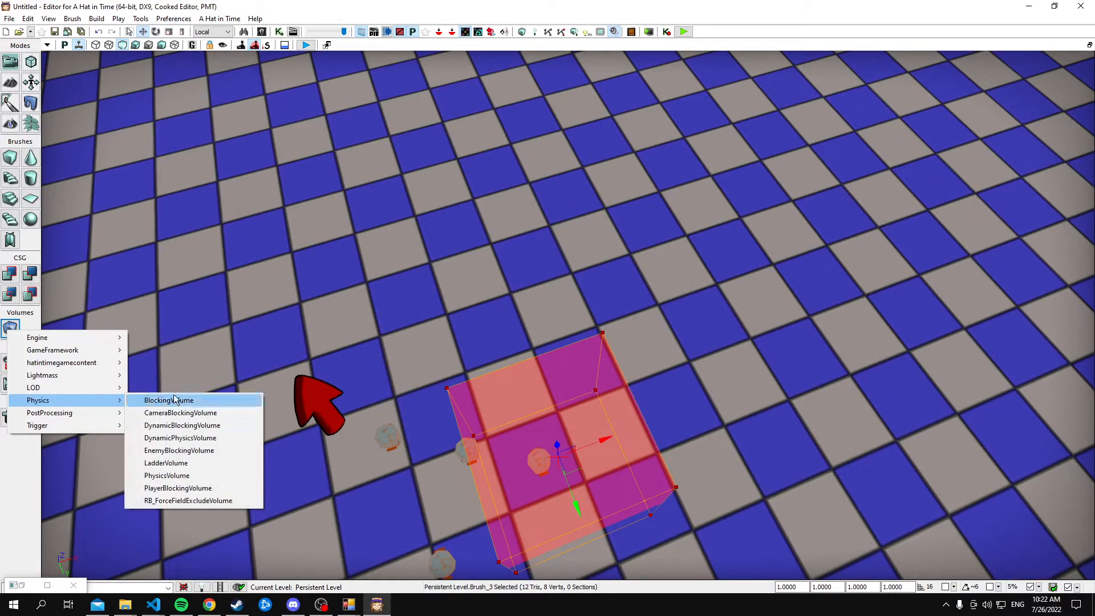
left_click(201, 476)
Move the cube brush away from the physics volume and delete the leftover volume overlapping it
right_click_drag(621, 481, 554, 484)
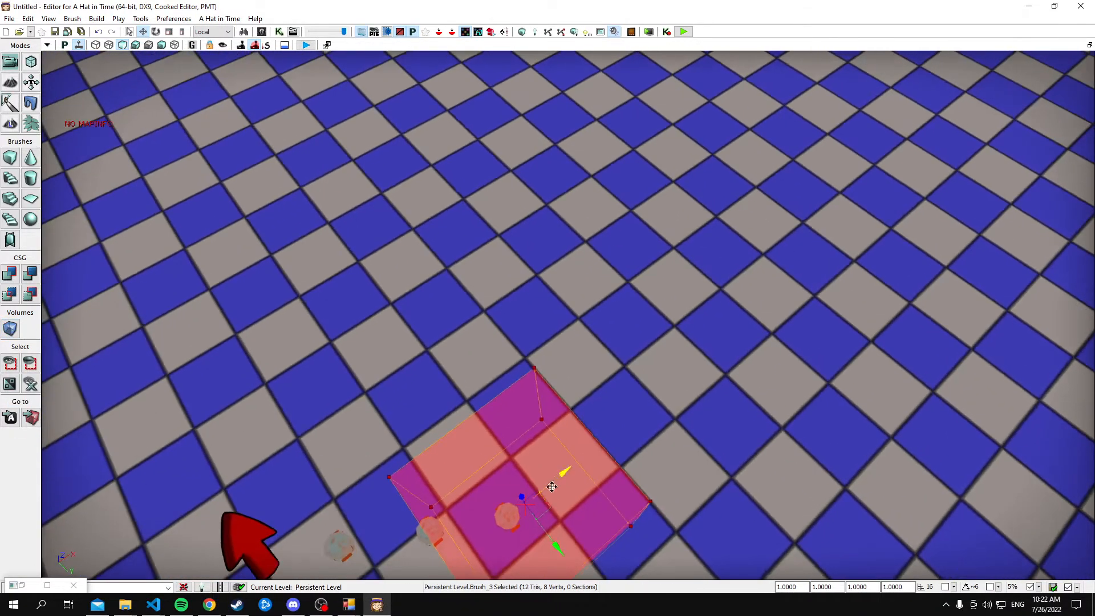
left_click_drag(545, 509, 708, 309)
left_click(420, 521)
key("Delete")
Assign the new PhysicsVolume to the volume drag button's Physics Volume Zone and close its properties
double_click(508, 516)
left_click_drag(885, 294, 1076, 231)
left_click(404, 489)
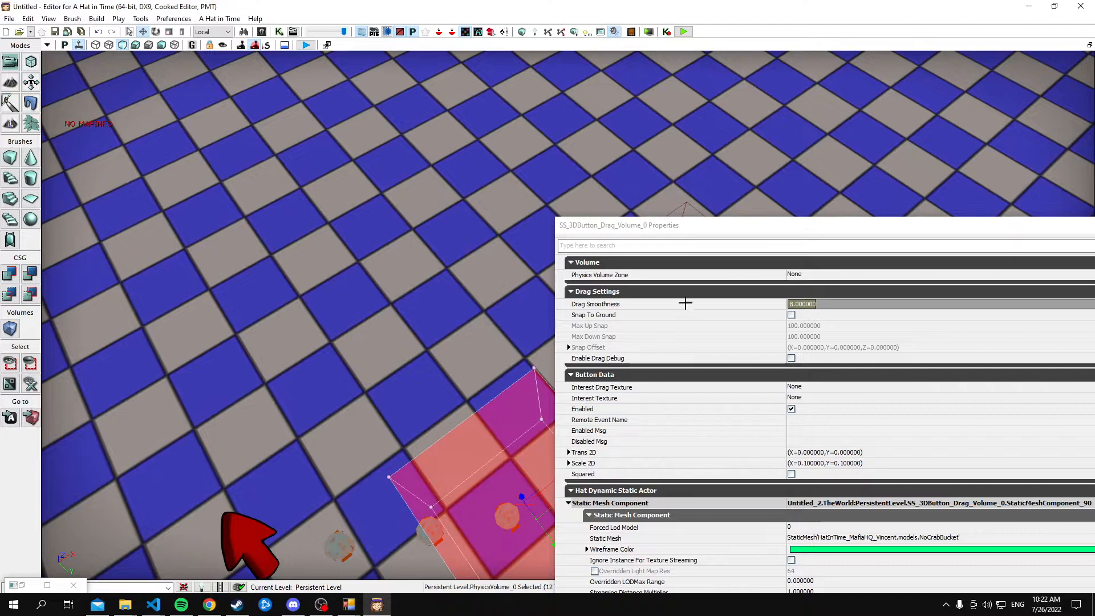
left_click_drag(673, 229, 382, 214)
left_click(835, 259)
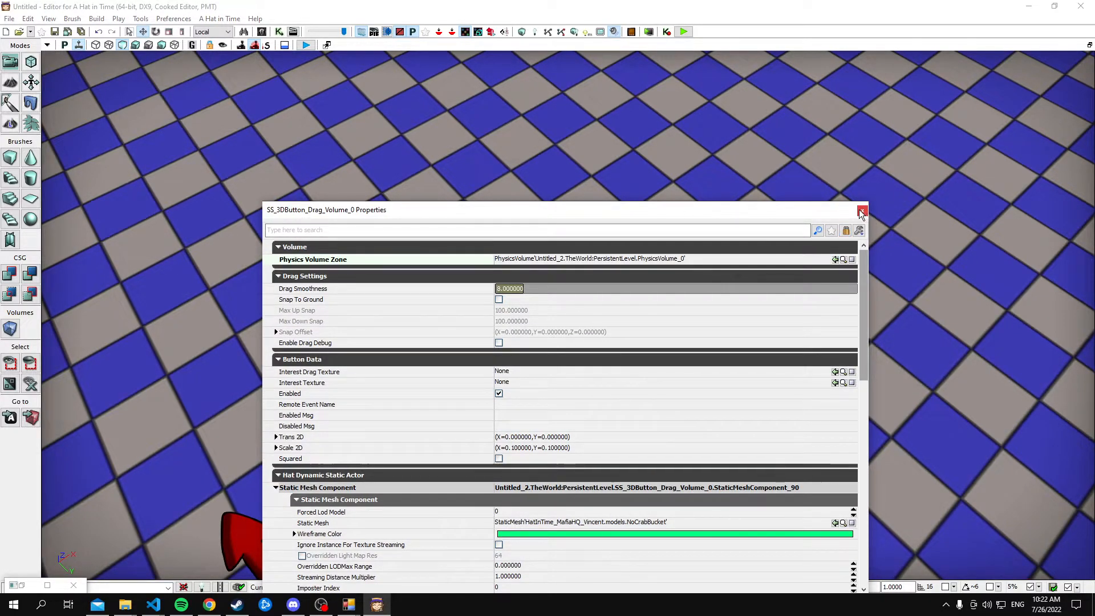
left_click(862, 212)
Set the directional drag button's Drag Range to 200 and close its properties
right_click_drag(625, 340, 597, 338)
scroll(598, 338, "up", 3)
left_click(599, 337)
left_click_drag(622, 343, 573, 385)
double_click(553, 368)
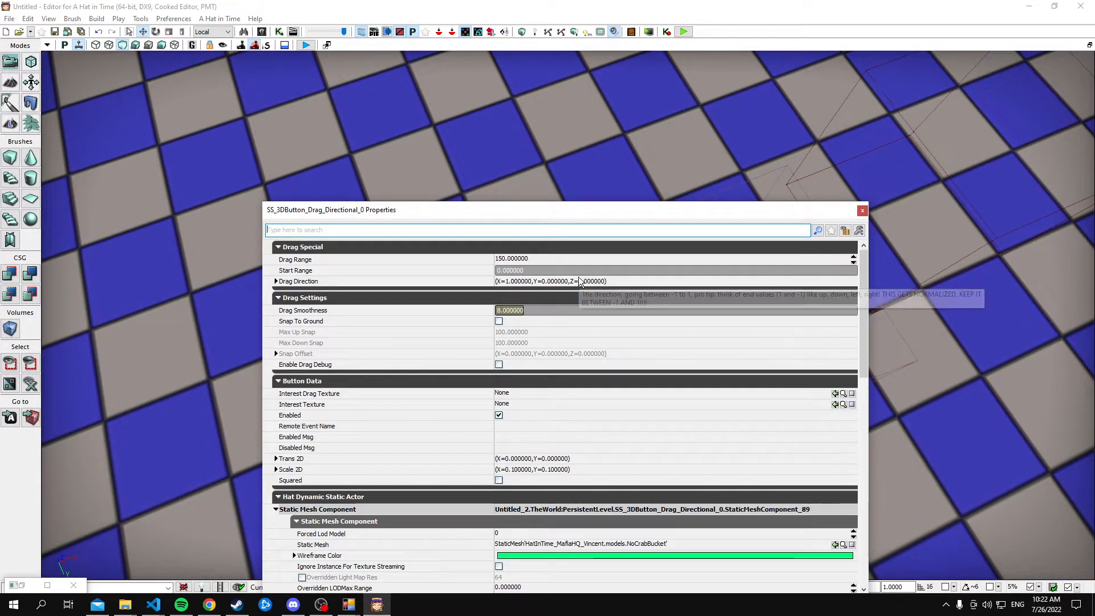
left_click(627, 258)
type("200")
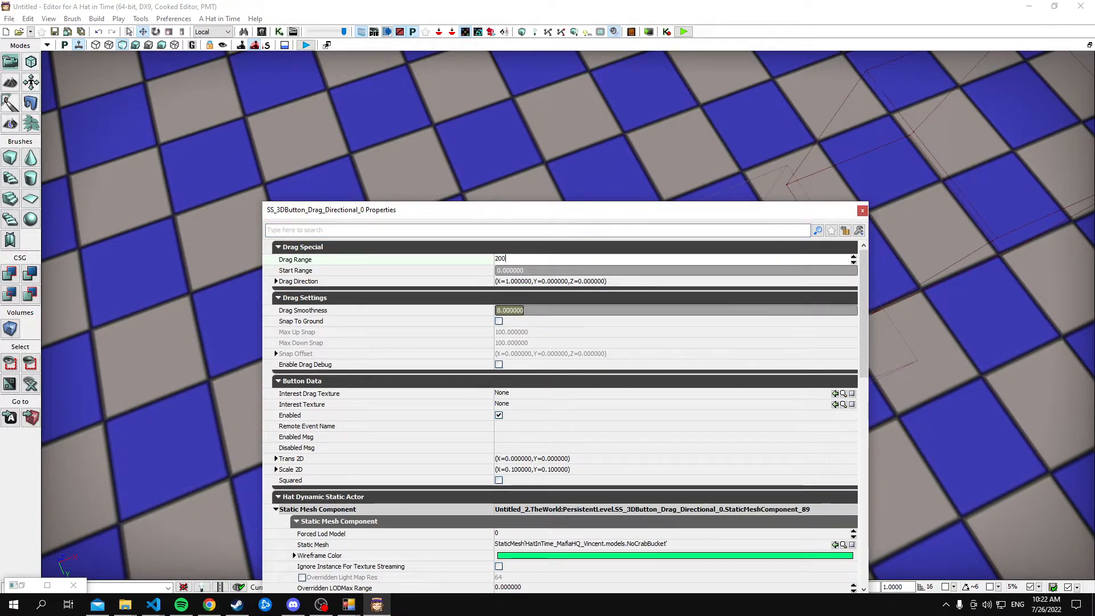
key("Return")
left_click(862, 210)
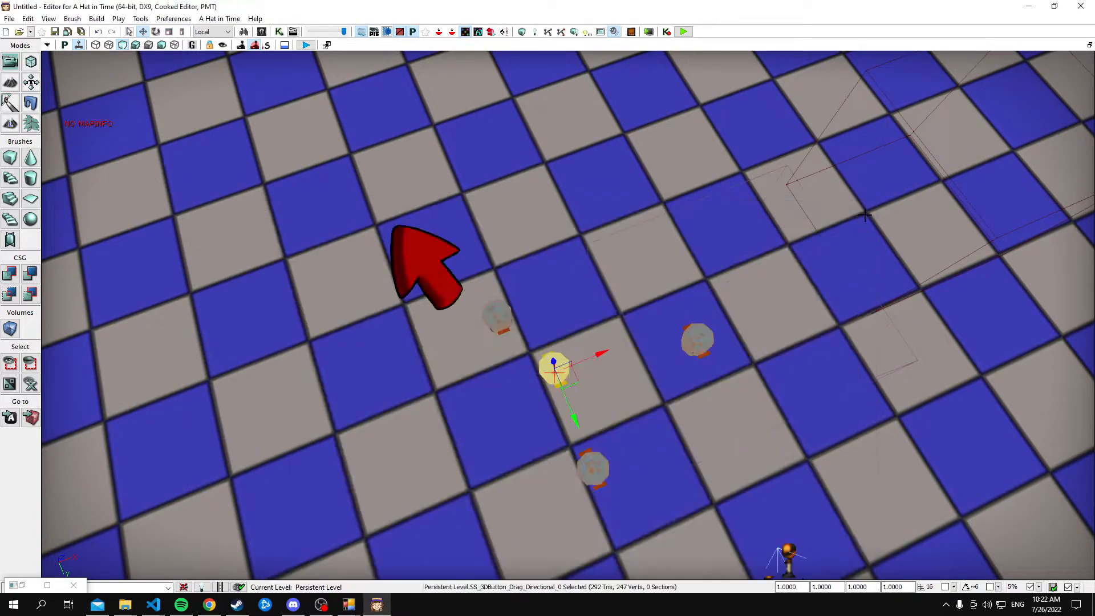
Turn on Enable Drag Debug for all three drag buttons together and close their shared properties
double_click(497, 324)
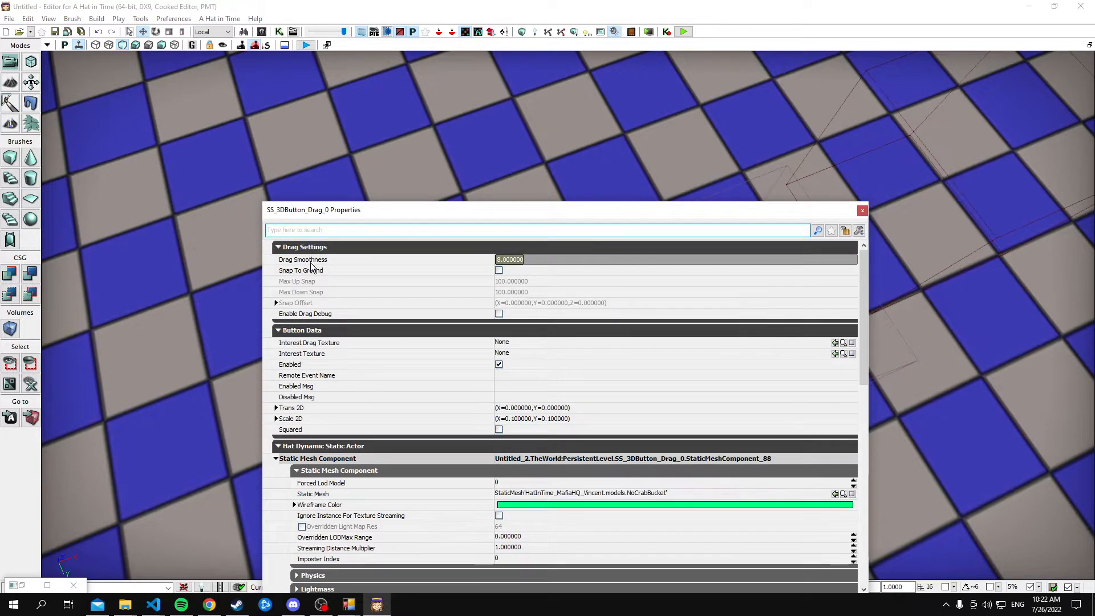
left_click(862, 210)
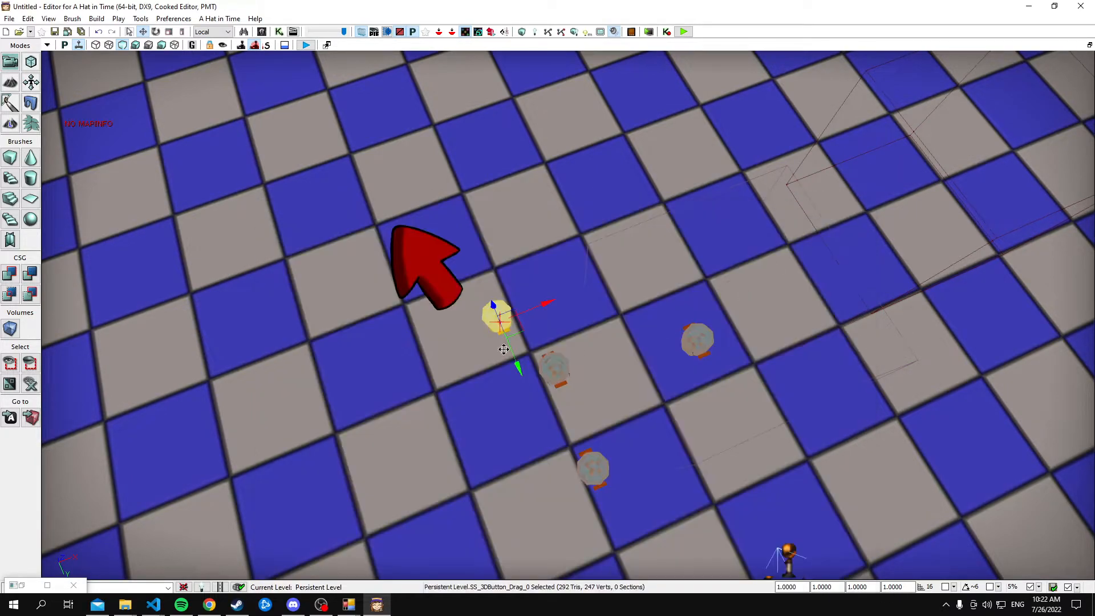
left_click(559, 368, "ctrl")
left_click(699, 348, "ctrl")
right_click(699, 348)
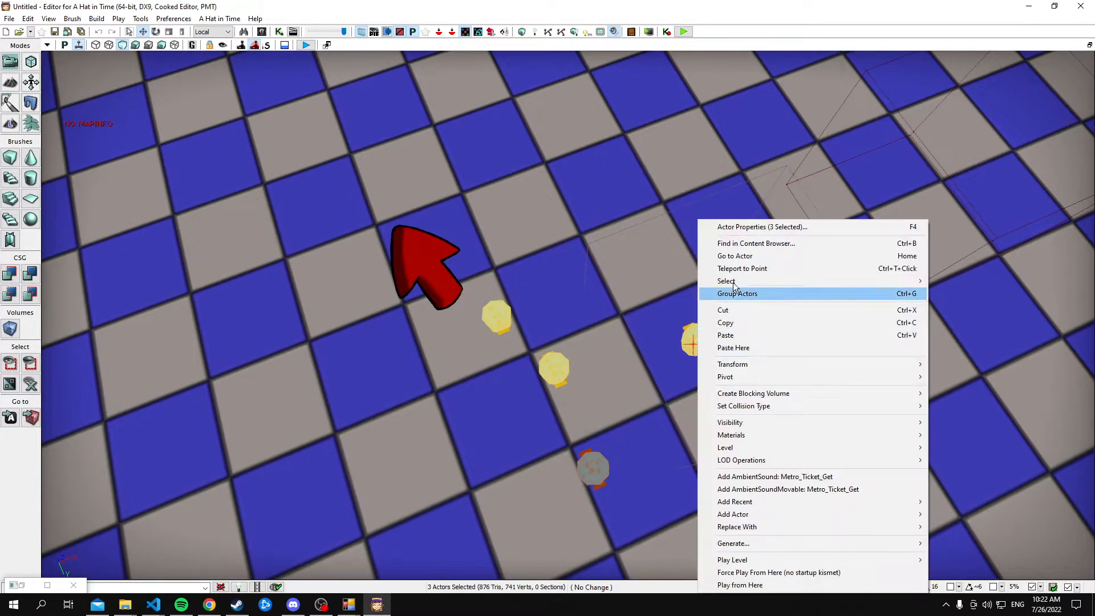
left_click(740, 228)
left_click(499, 315)
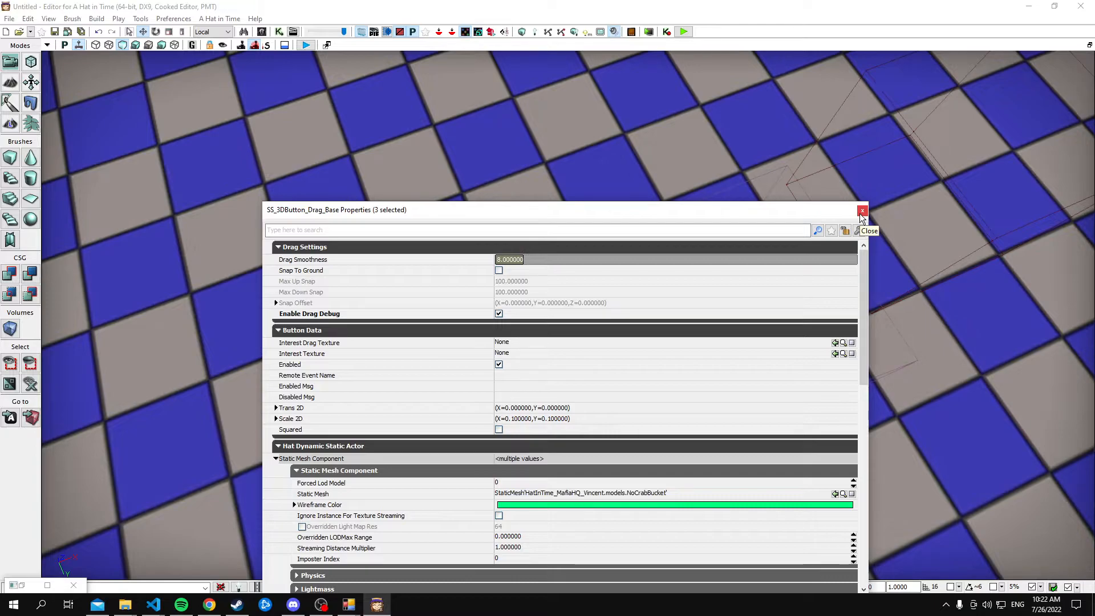
left_click(863, 214)
Select the newly added camera and shift it sideways along its green axis, away from the old camera
right_click_drag(639, 277, 656, 302)
key("s")
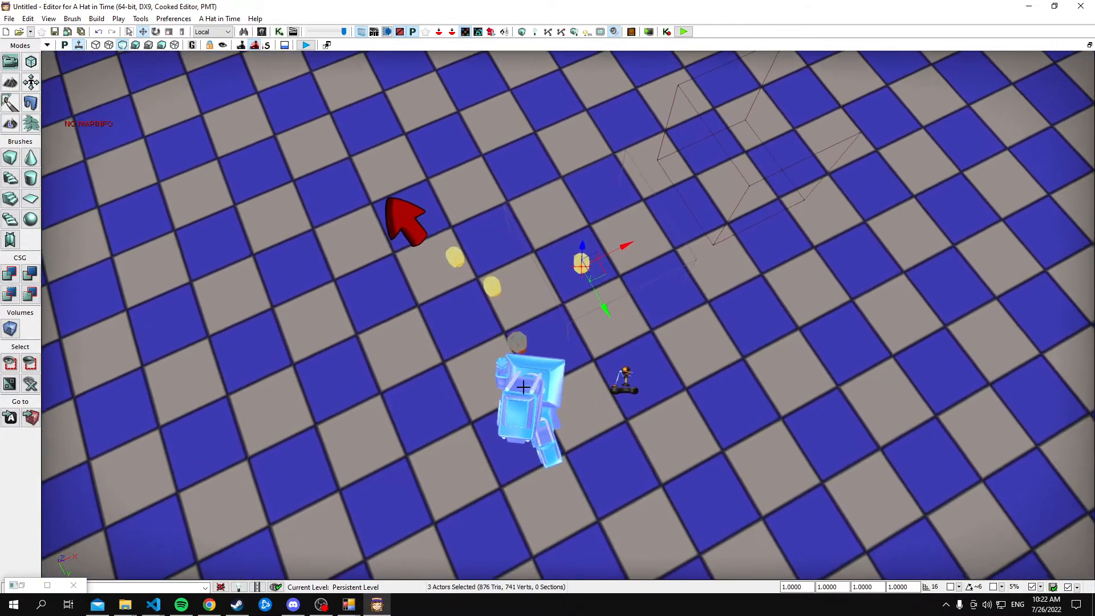
left_click(520, 387)
key("a")
key("d")
left_click_drag(629, 385, 568, 377)
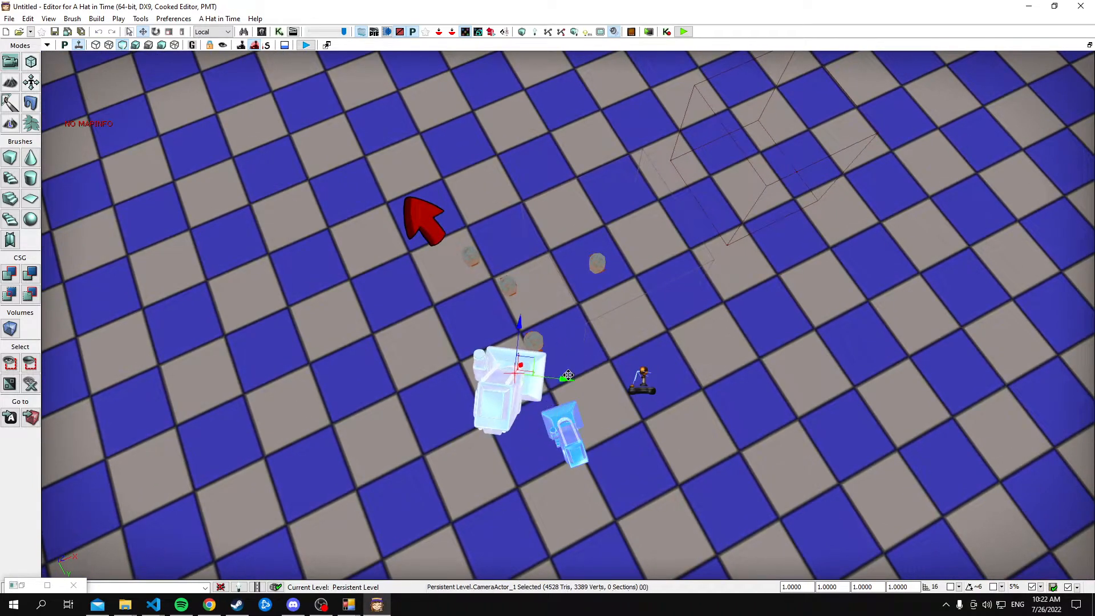
Play-test the map, drag the three draggable buckets around with the pointer, and end the test
left_click(683, 32)
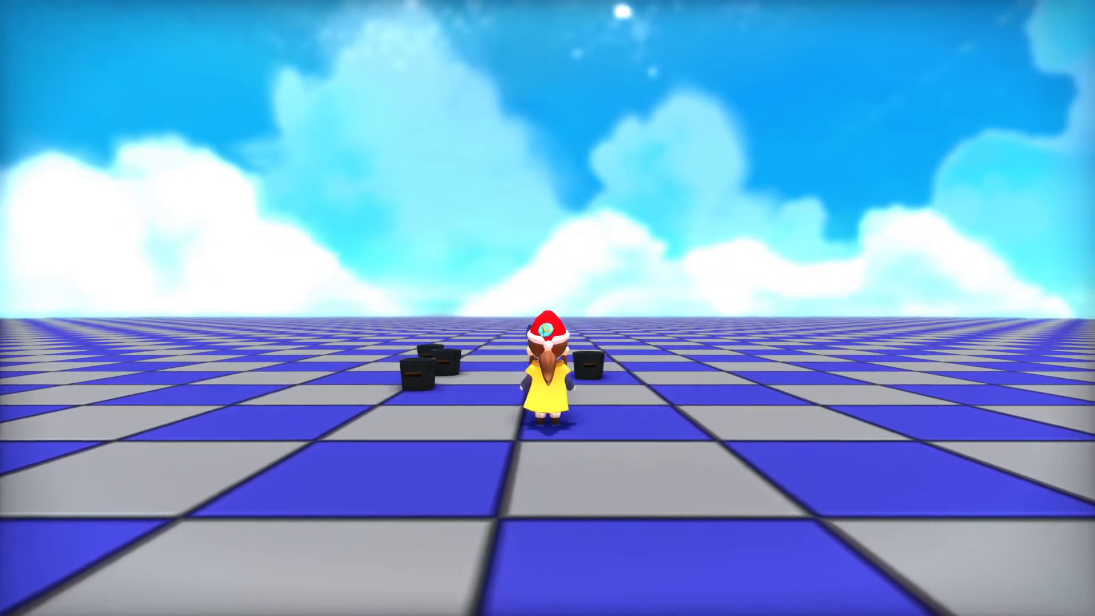
mouse_move(452, 280)
left_mouse_down()
mouse_move(565, 263)
mouse_move(508, 288)
mouse_move(582, 240)
mouse_move(547, 224)
mouse_move(570, 233)
mouse_move(477, 275)
left_mouse_up()
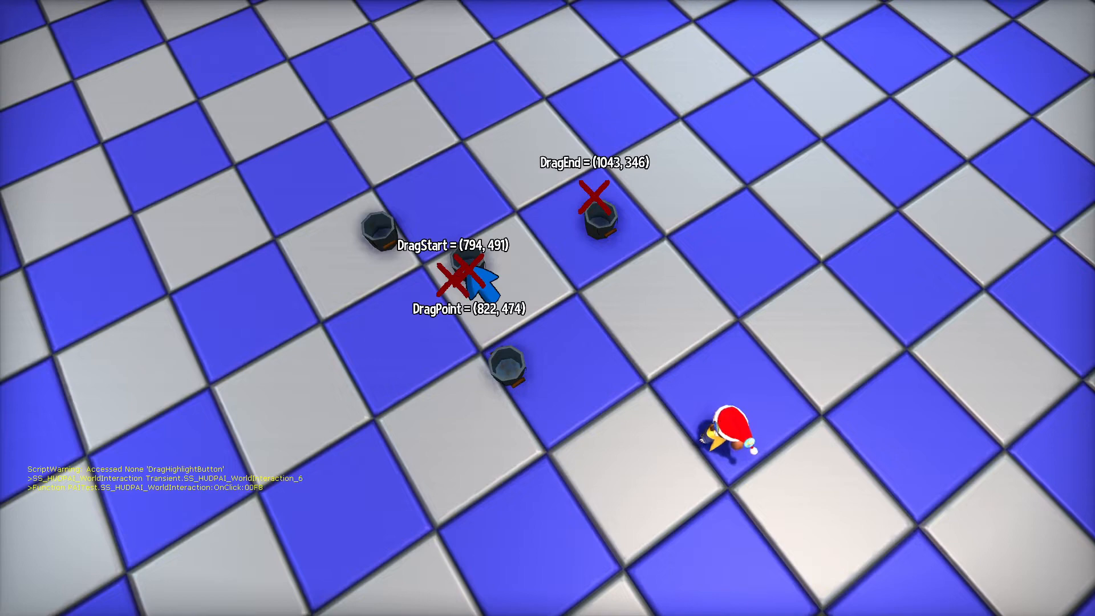
mouse_move(469, 270)
left_mouse_down()
mouse_move(600, 197)
mouse_move(353, 338)
left_mouse_up()
left_click_drag(294, 397, 344, 345)
left_click_drag(378, 234, 374, 191)
mouse_move(590, 220)
left_mouse_down()
mouse_move(592, 344)
mouse_move(792, 530)
mouse_move(975, 275)
mouse_move(738, 103)
mouse_move(454, 139)
mouse_move(60, 334)
mouse_move(372, 583)
mouse_move(735, 542)
mouse_move(874, 214)
mouse_move(483, 221)
mouse_move(763, 399)
mouse_move(557, 191)
mouse_move(687, 190)
mouse_move(365, 371)
mouse_move(714, 512)
mouse_move(691, 171)
mouse_move(556, 279)
mouse_move(585, 291)
mouse_move(570, 317)
left_mouse_up()
key("Escape")
right_click_drag(587, 318, 594, 291)
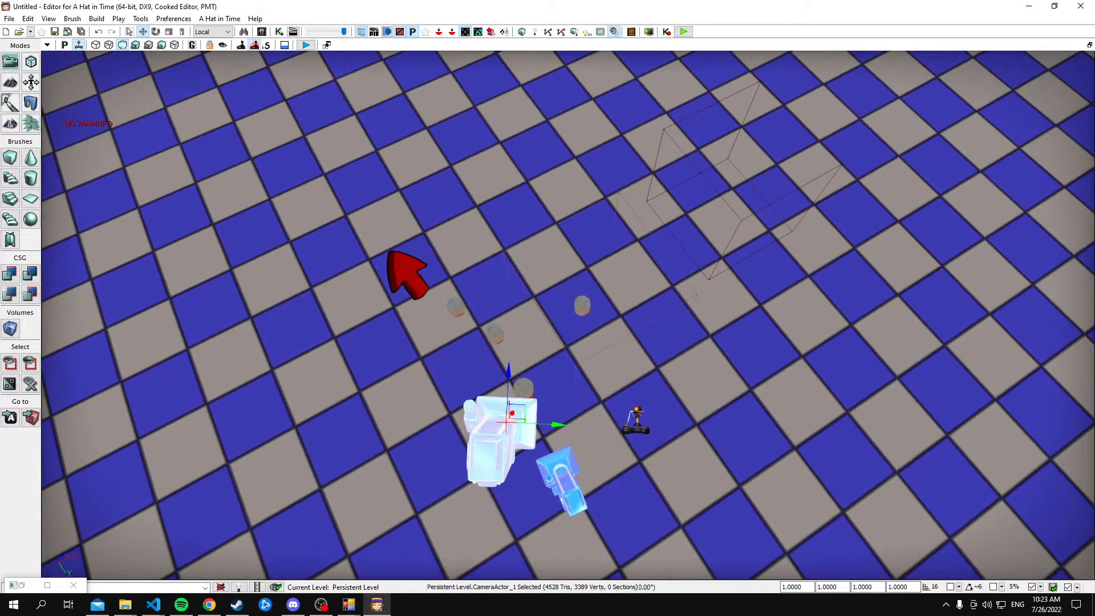
Open the Kismet sequence and change the Open HUD action's Element to SS_HUDPAI_FP_Interact
left_click(279, 32)
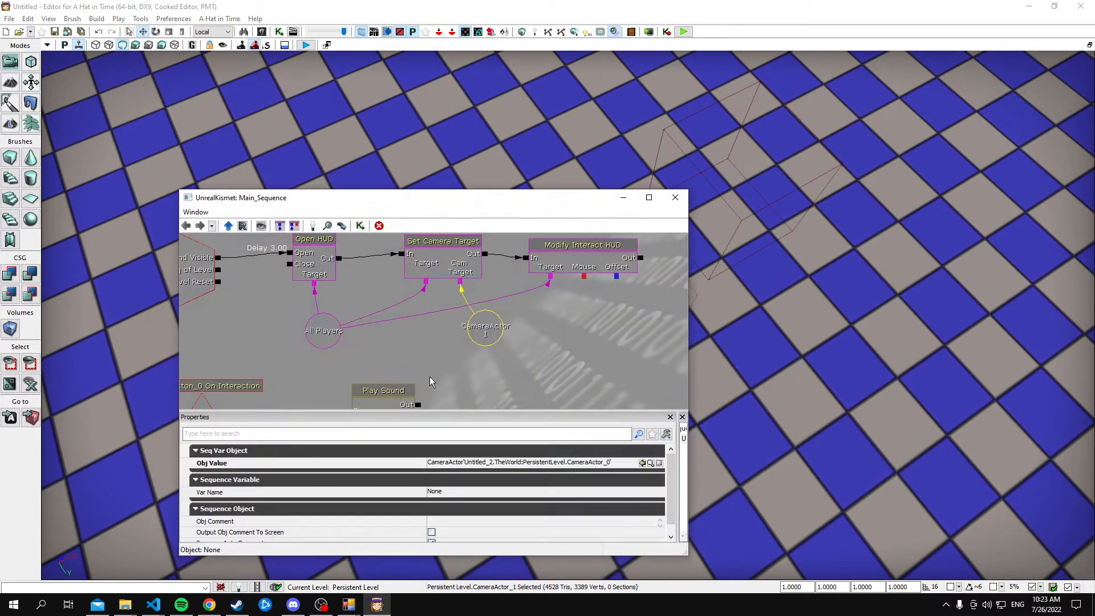
left_click_drag(421, 352, 463, 374)
left_click(357, 286)
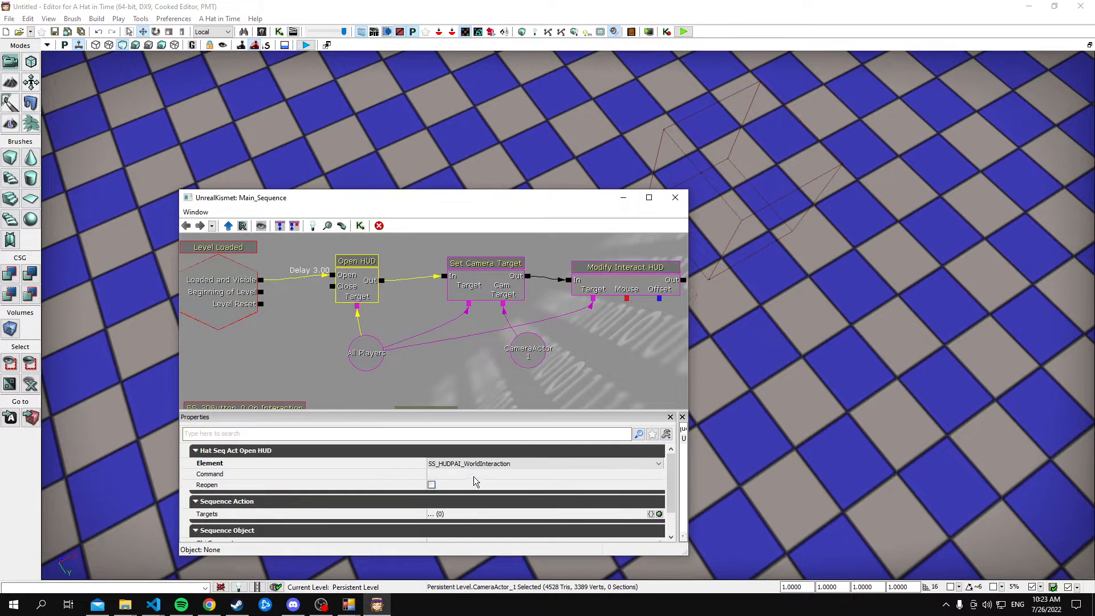
left_click(484, 464)
left_click(492, 449)
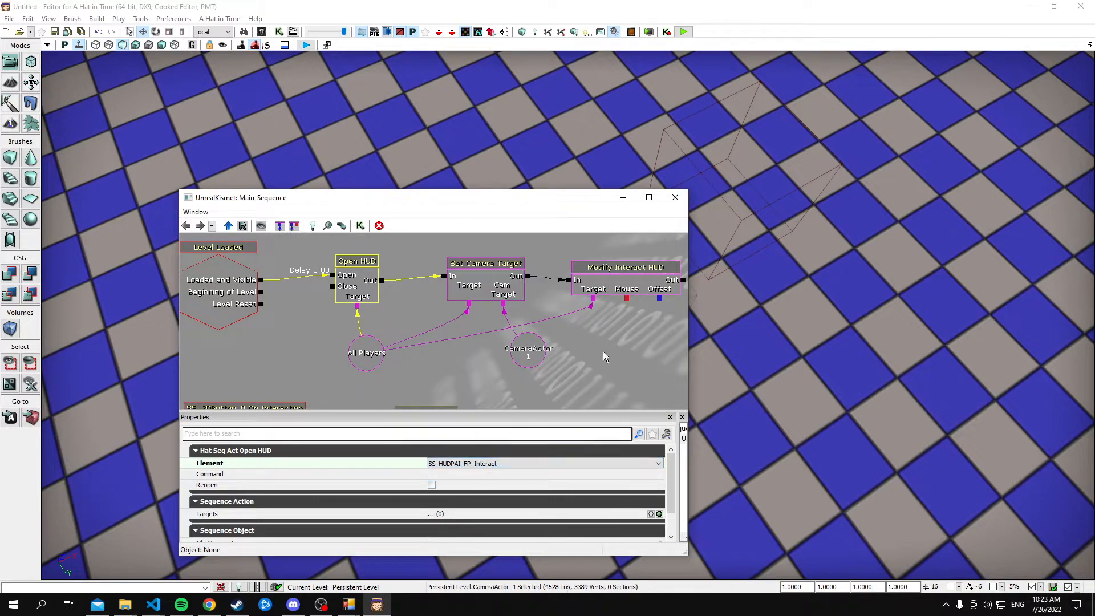
Bypass Set Camera Target by wiring Open HUD's output directly into Modify Interact HUD, and close Kismet
mouse_move(459, 281)
left_mouse_down()
mouse_move(457, 247)
mouse_move(450, 284)
mouse_move(453, 260)
left_mouse_up()
left_click(464, 291)
right_click(379, 281)
left_click(389, 273)
left_click(675, 198)
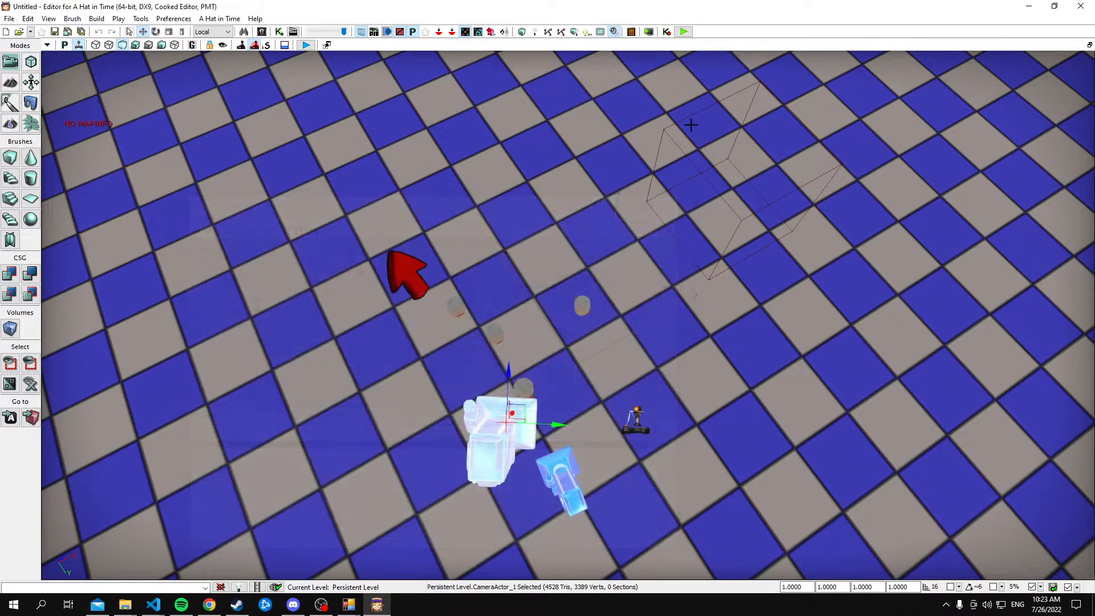
Play-test the map by walking the character around the buckets with the crosshair HUD, and end the test
left_click(683, 31)
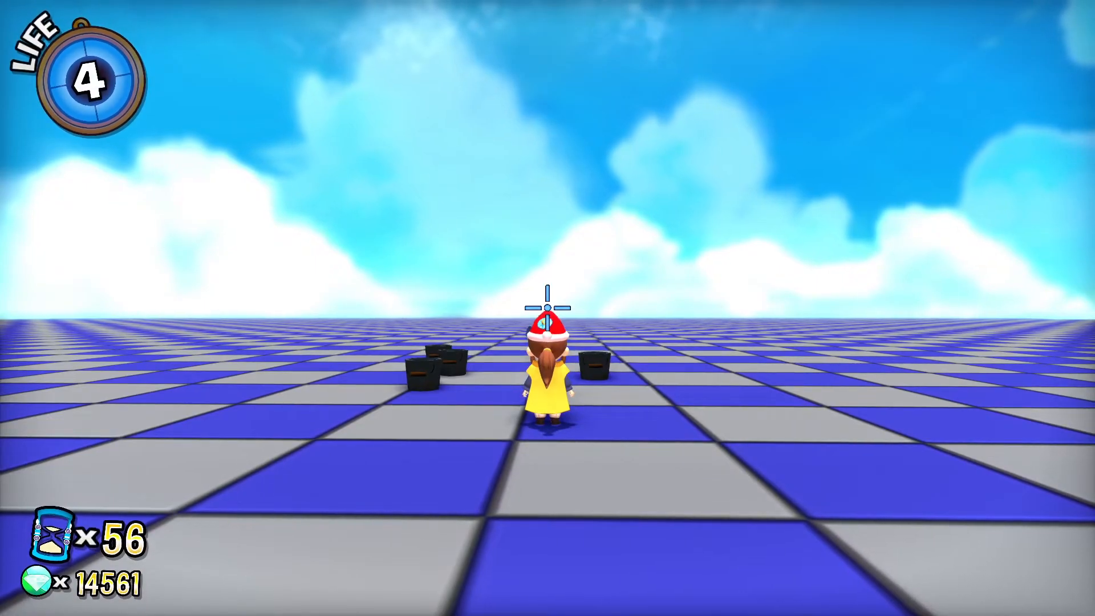
key("w")
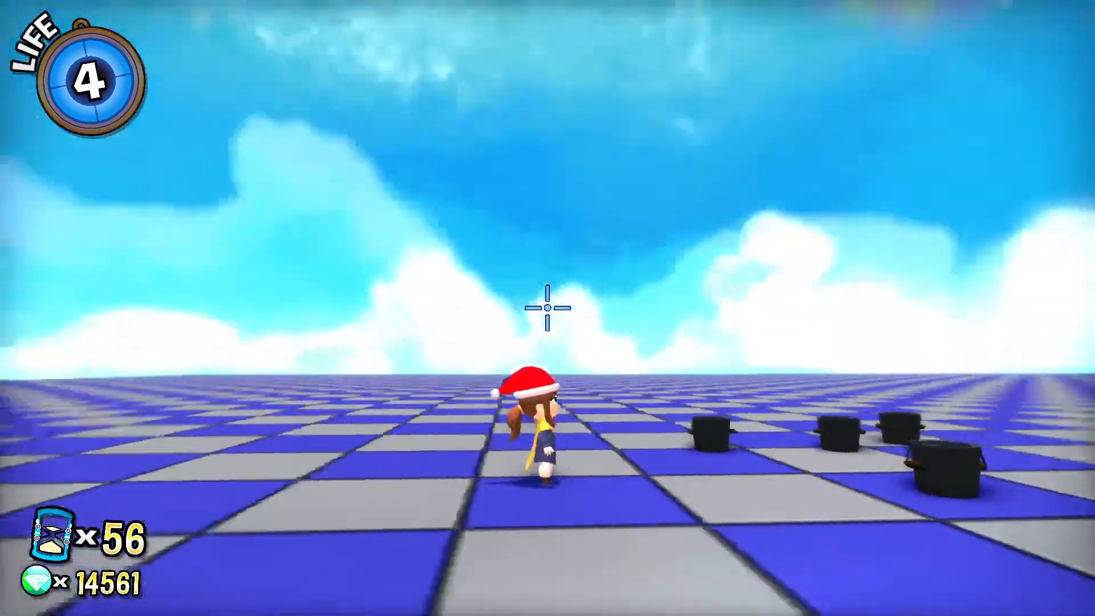
key("w")
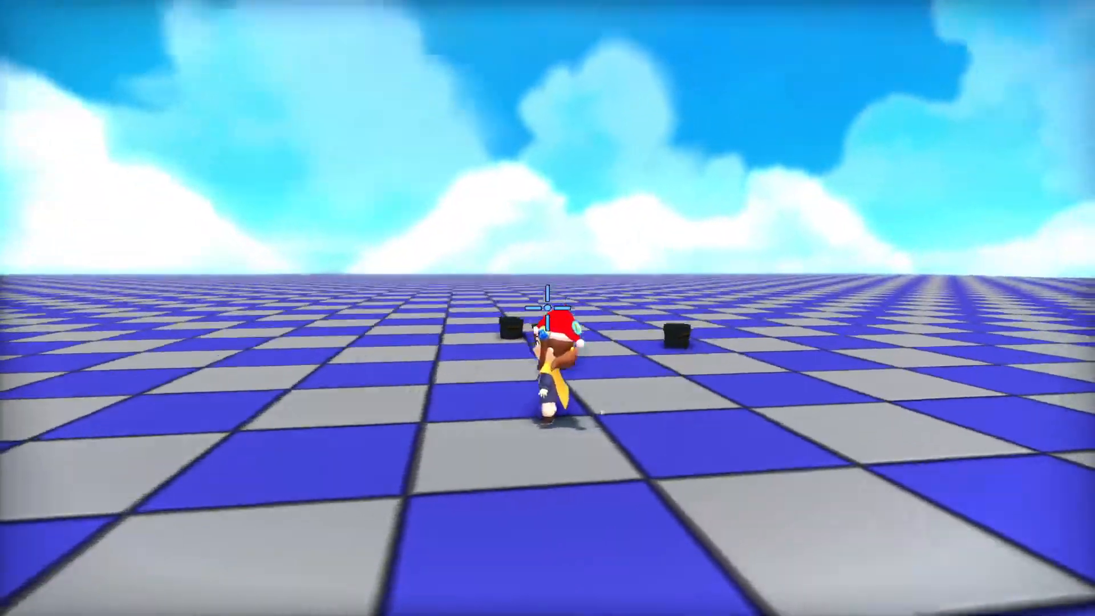
key("a")
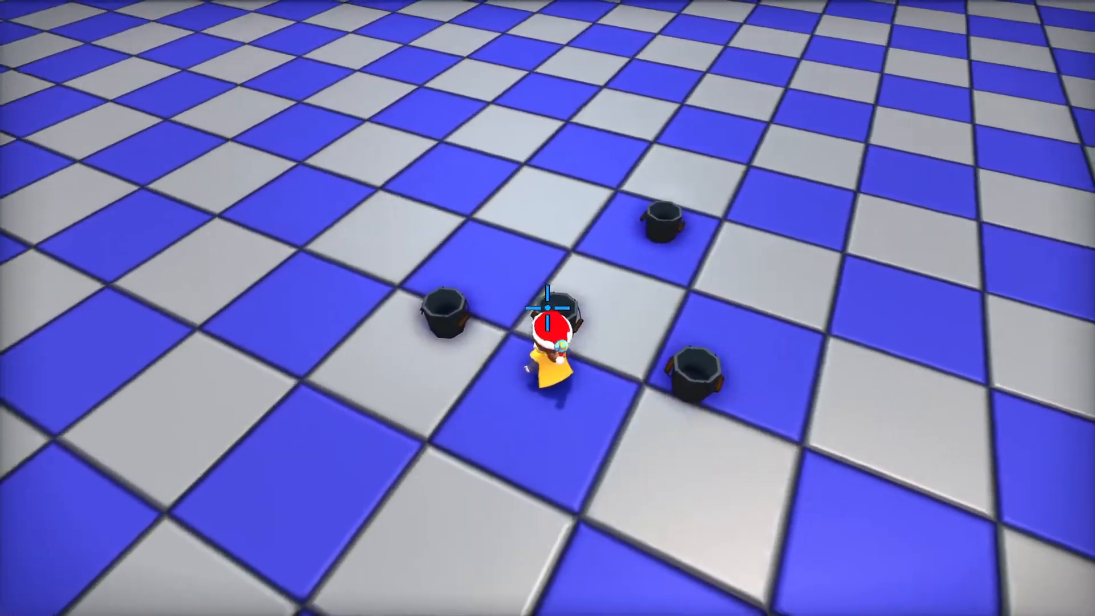
key("Escape")
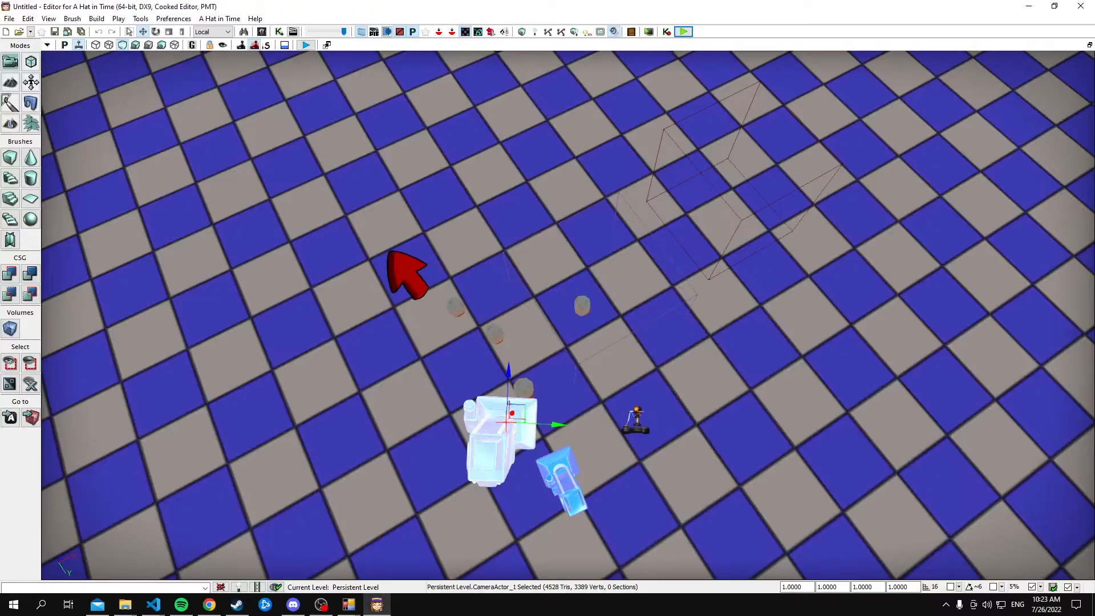
Reopen the Kismet sequence and add a Camera Mode action
right_click(495, 337)
right_click_drag(302, 200, 307, 182)
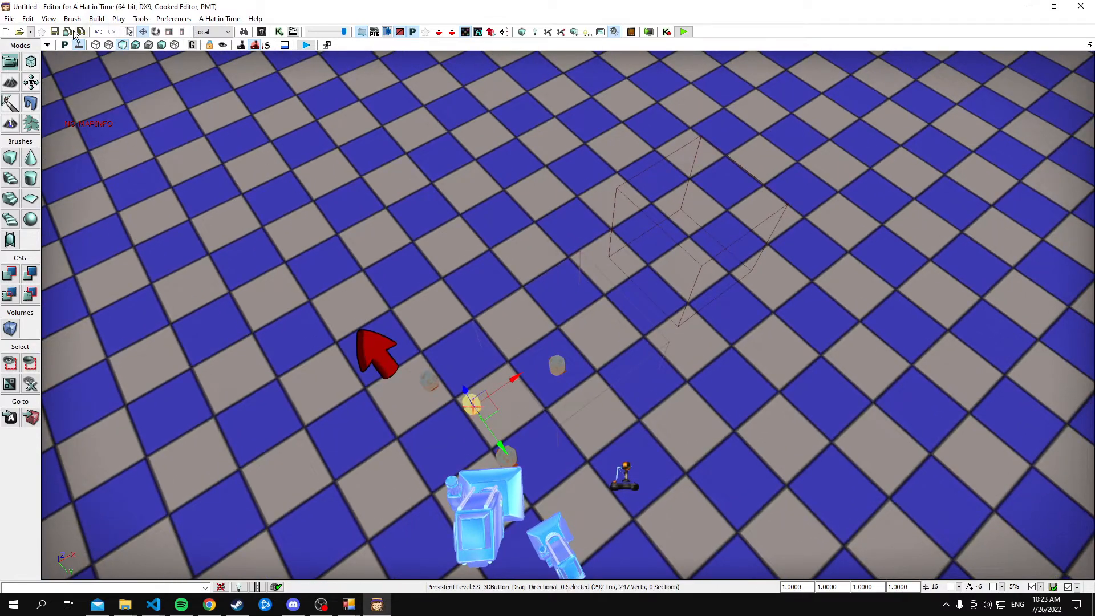
left_click(279, 31)
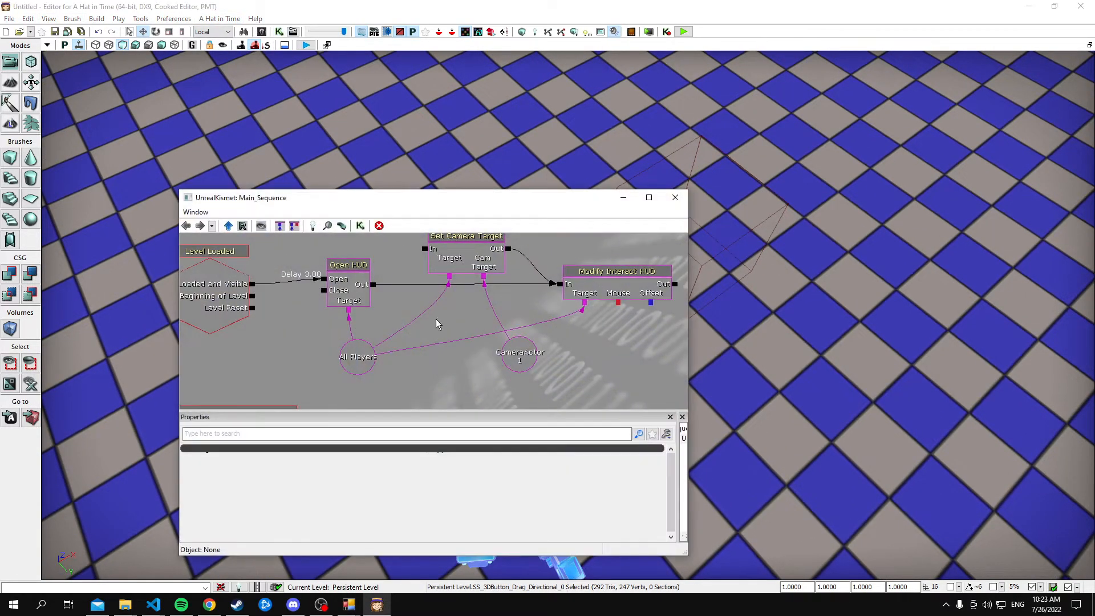
left_click(461, 286)
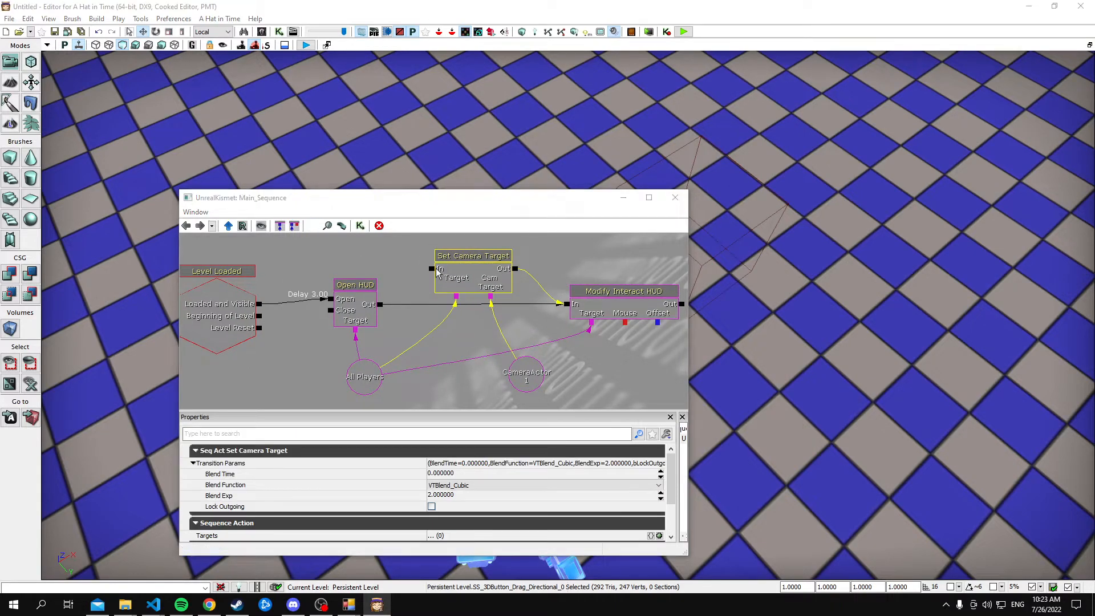
key("Tab")
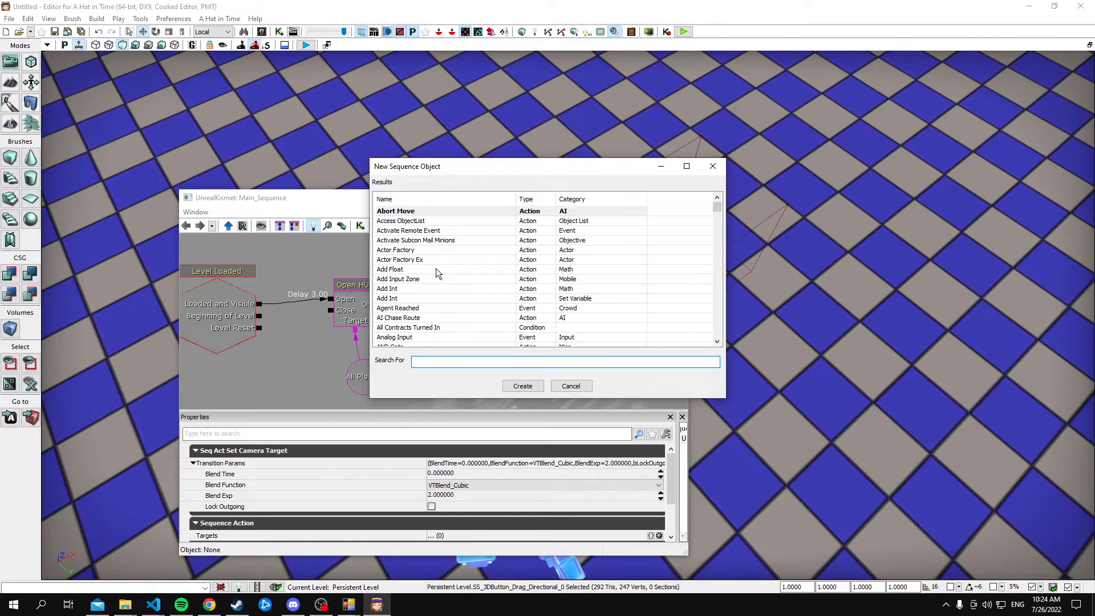
type("camera")
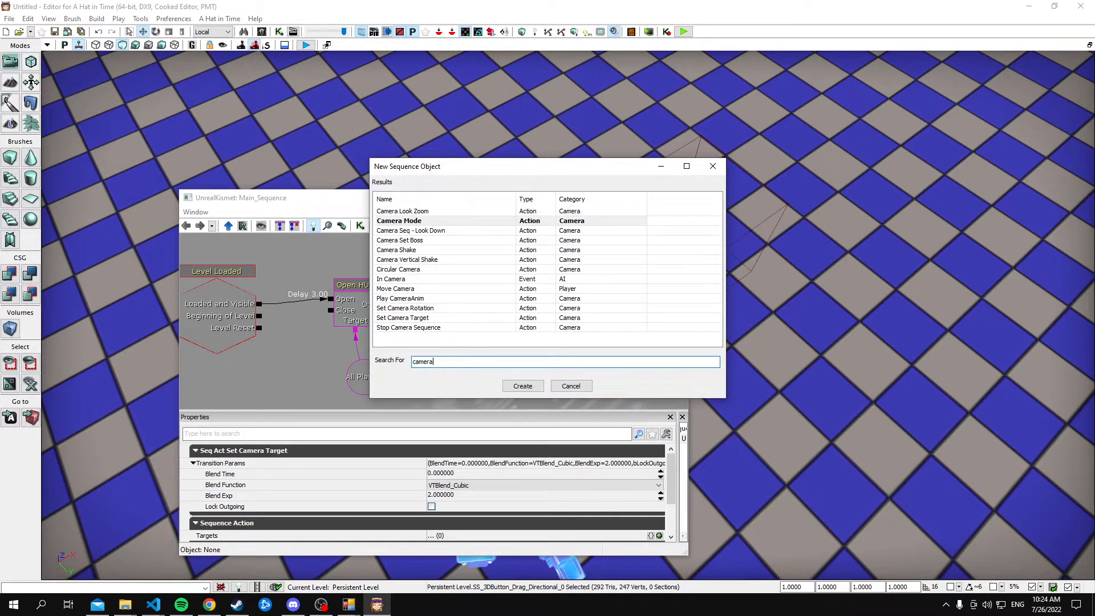
key("Return")
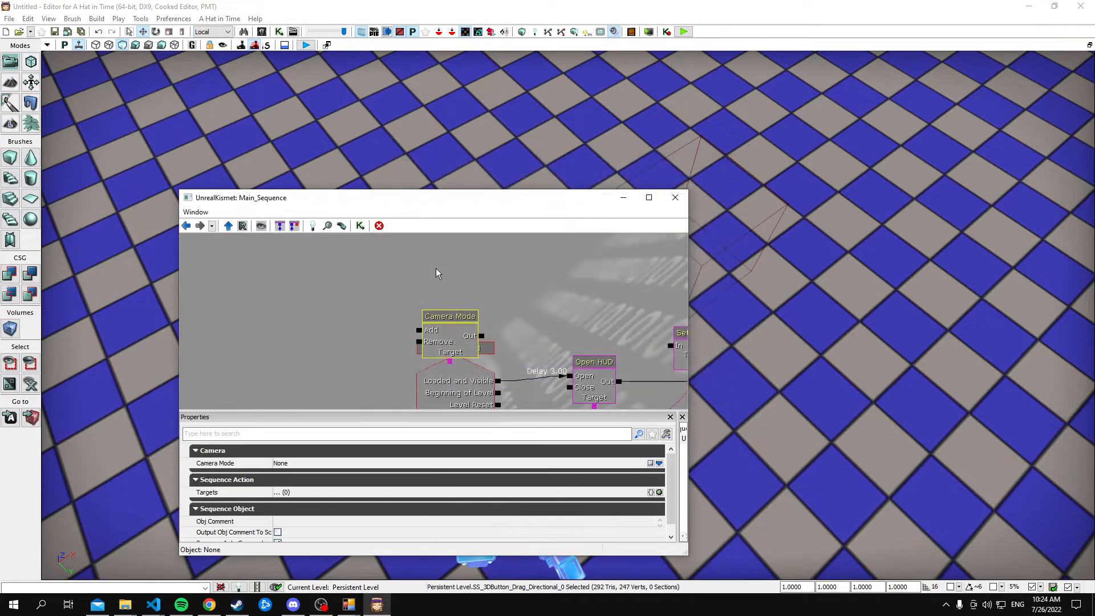
Place the Camera Mode action beside Open HUD, wire Open HUD's output to its Add input, and link its Target to All Players
left_click_drag(521, 297, 616, 284, "ctrl")
left_click(454, 264)
left_click_drag(448, 277, 437, 319)
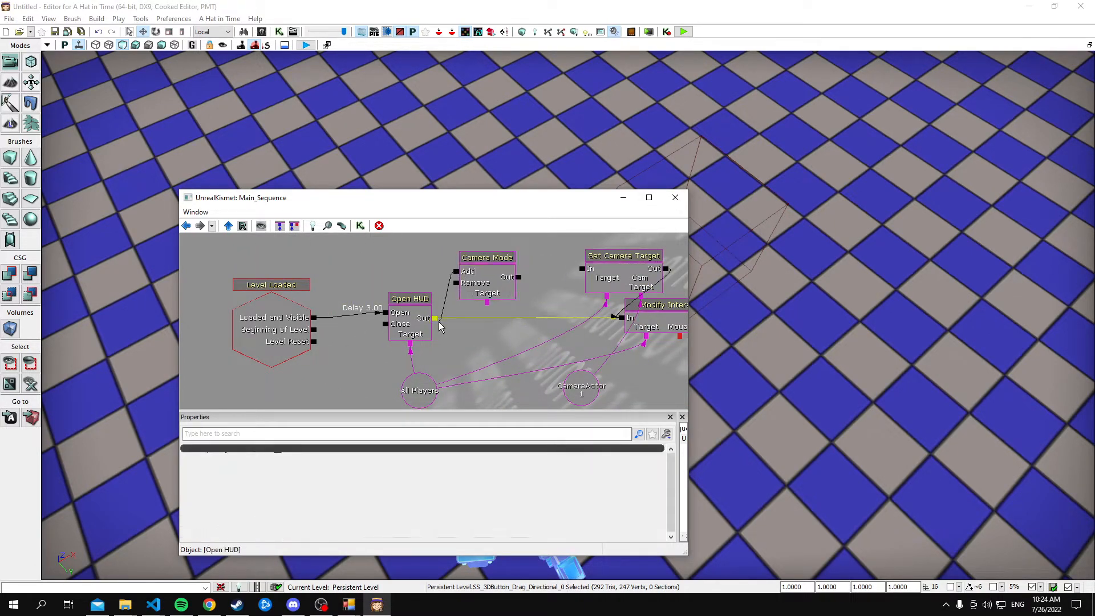
Set the Camera Mode action's mode to SS_CamMode_FirstPerson and close Kismet
left_click(496, 280)
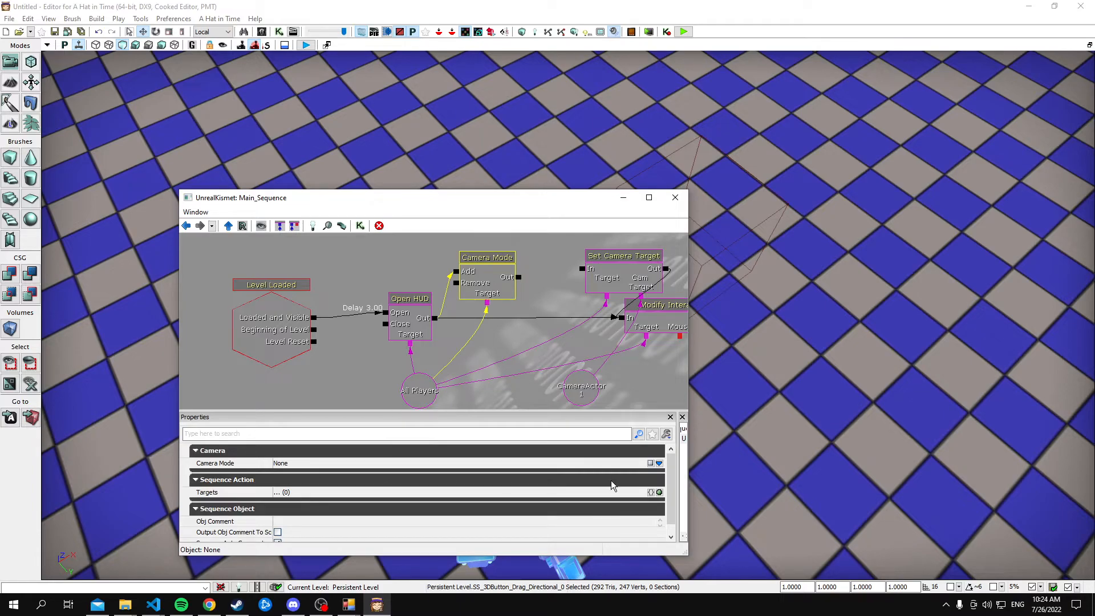
left_click(659, 463)
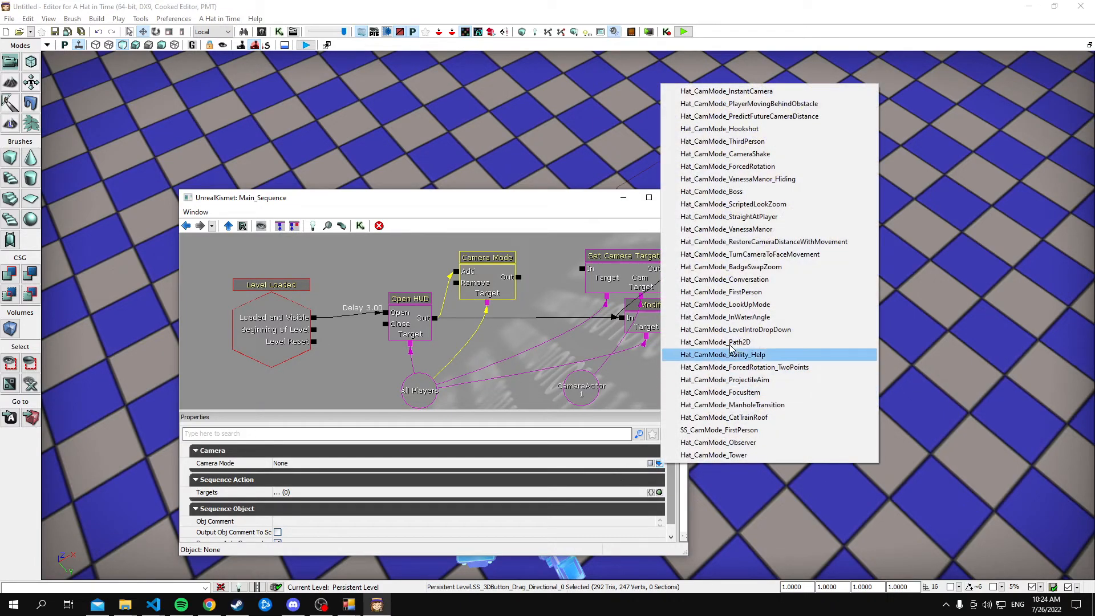
left_click(730, 431)
left_click(675, 197)
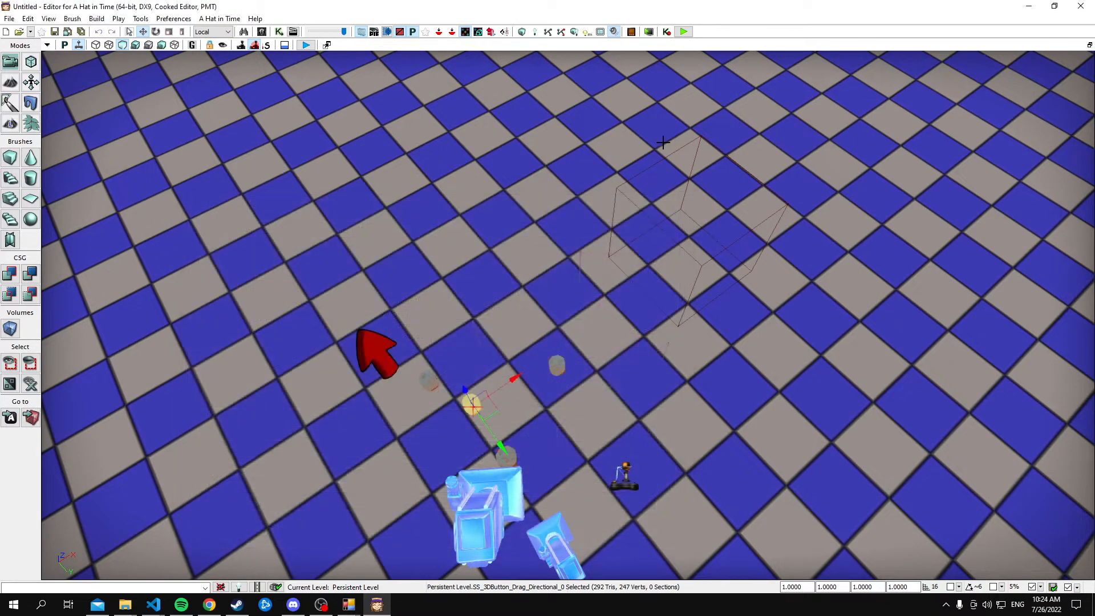
Play-test the map in first person, interact with and drag the buckets using the crosshair, and end the test
left_click(683, 32)
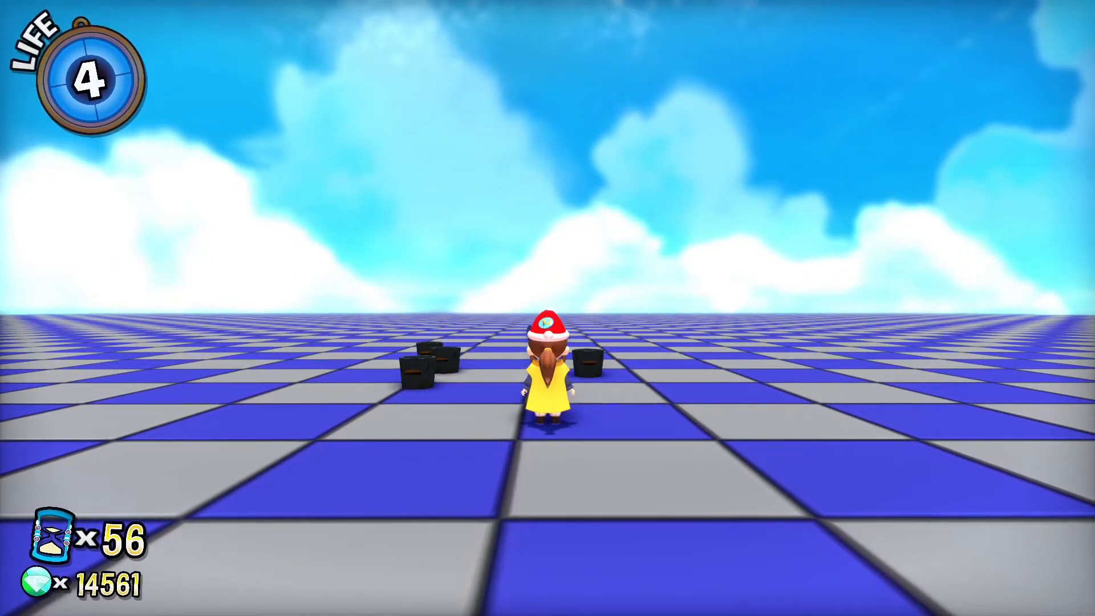
key("w")
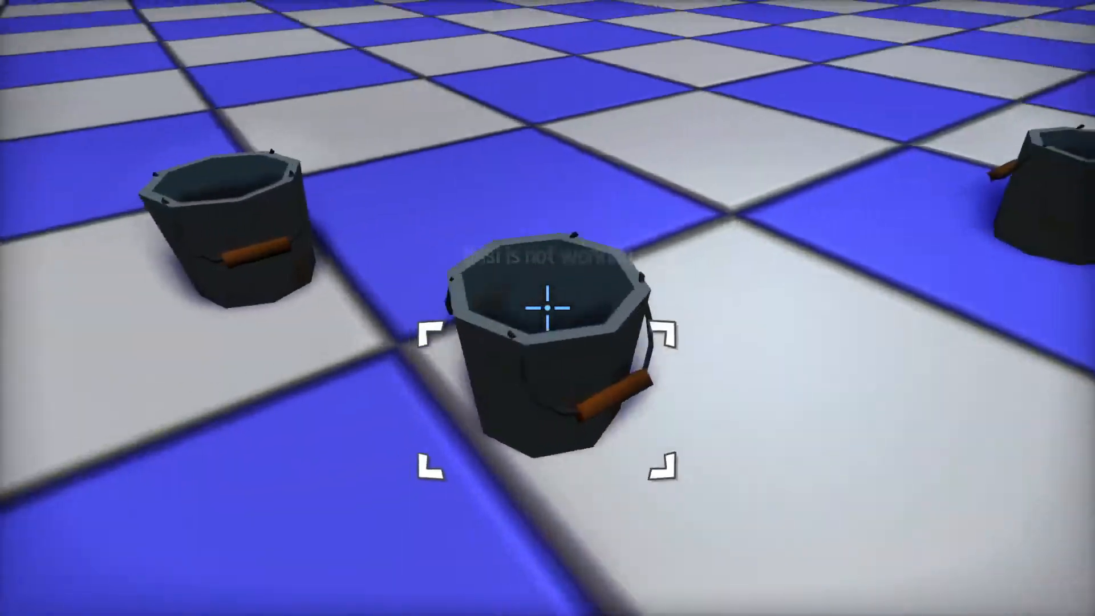
left_click(547, 308)
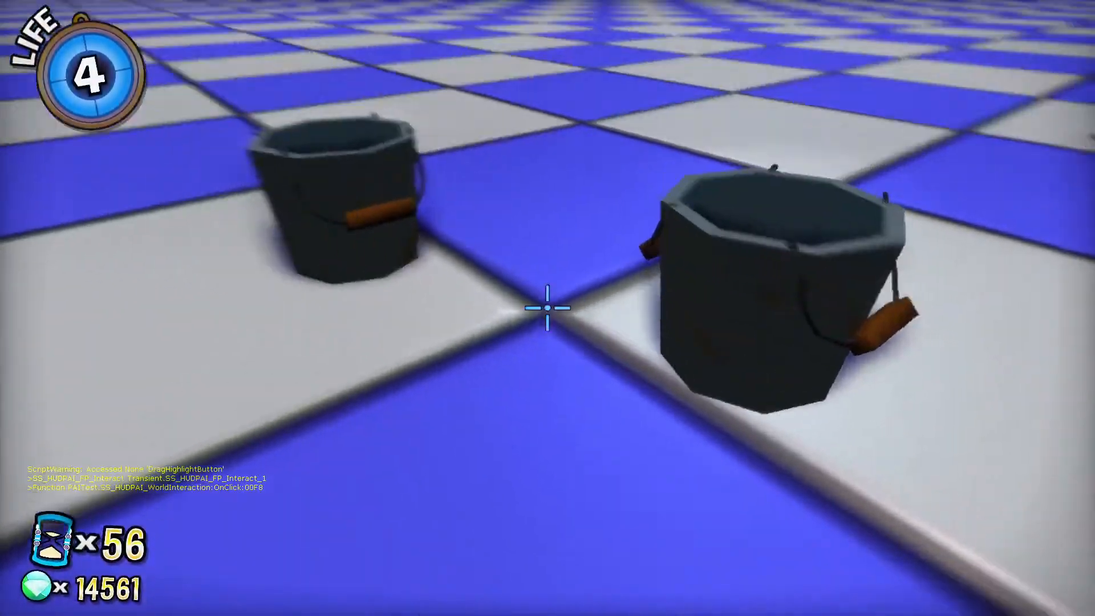
left_click(548, 308)
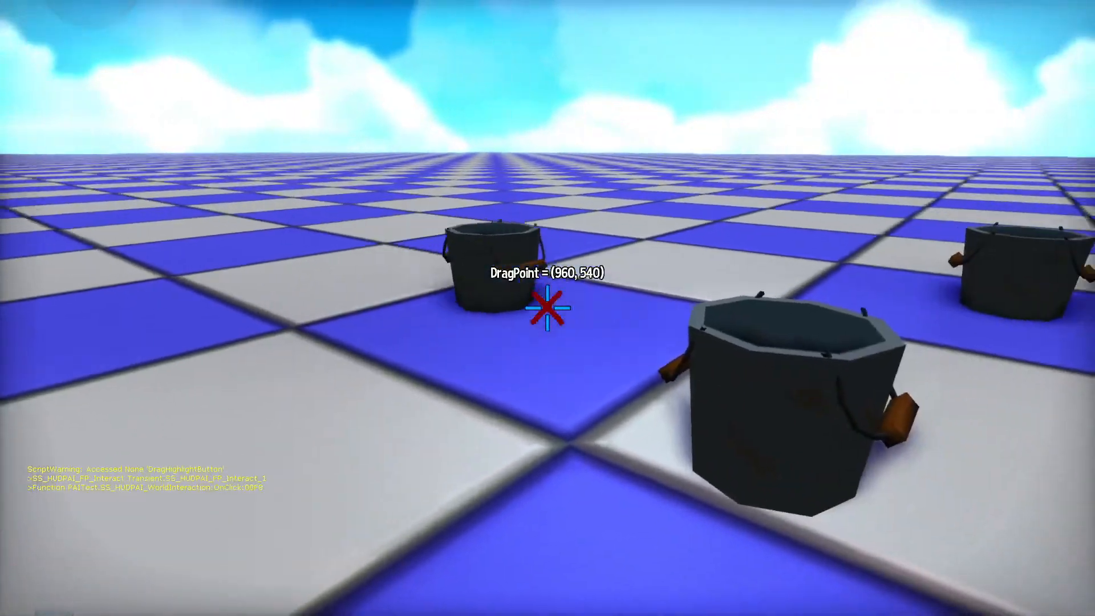
key("d")
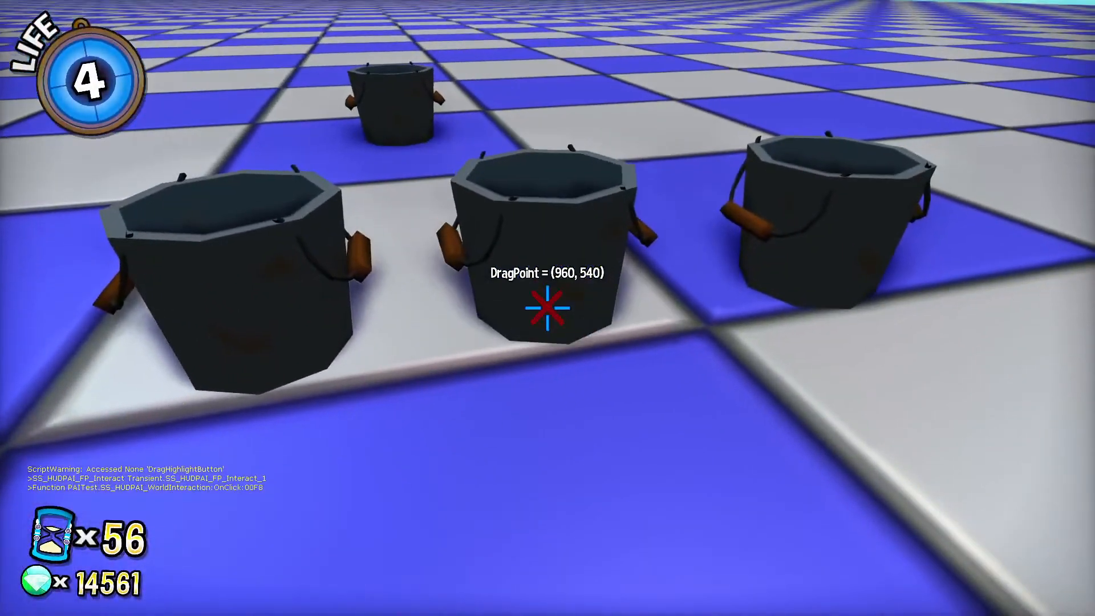
key("a")
left_click(548, 308)
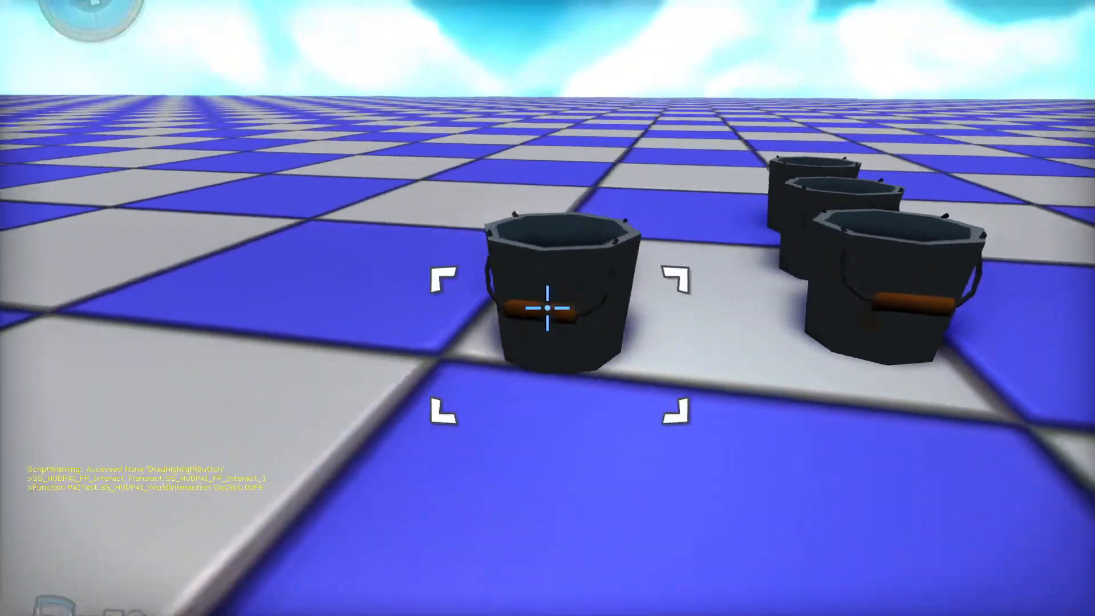
left_click(548, 308)
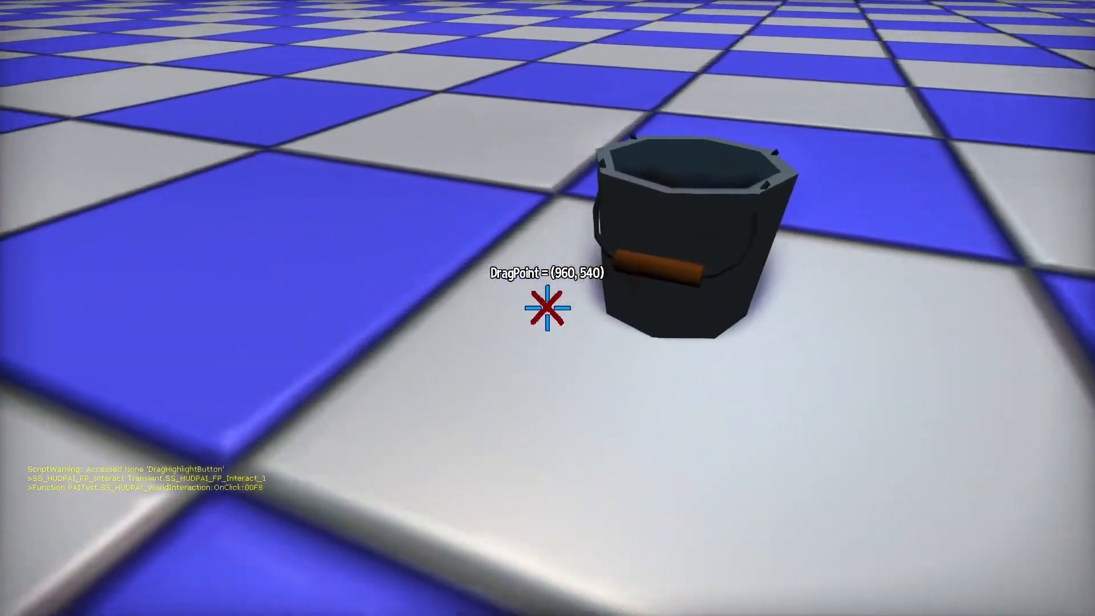
key("a")
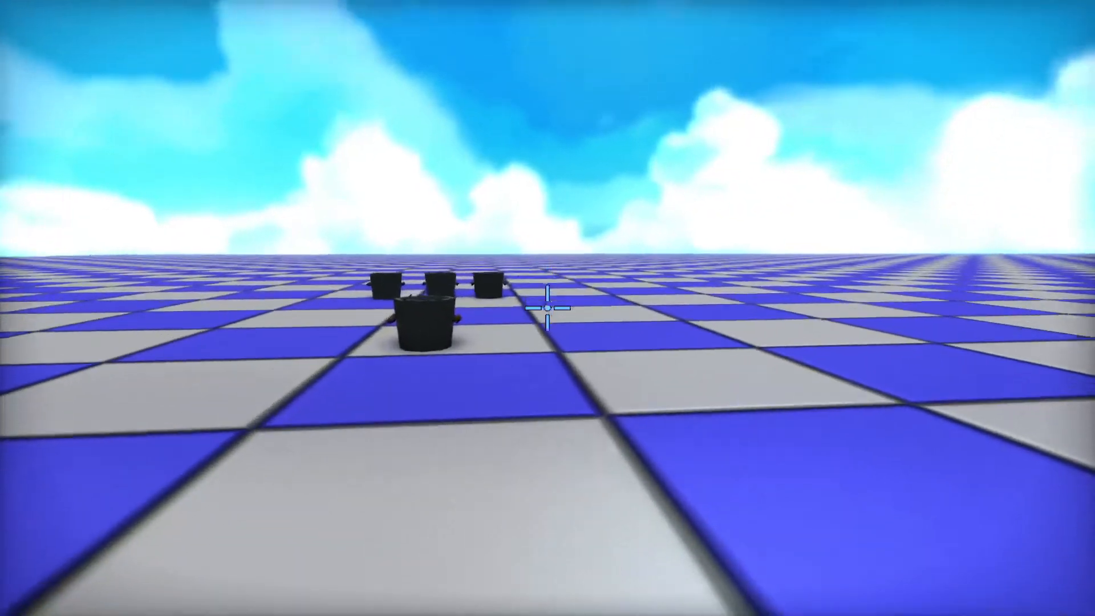
left_click(548, 308)
key("w")
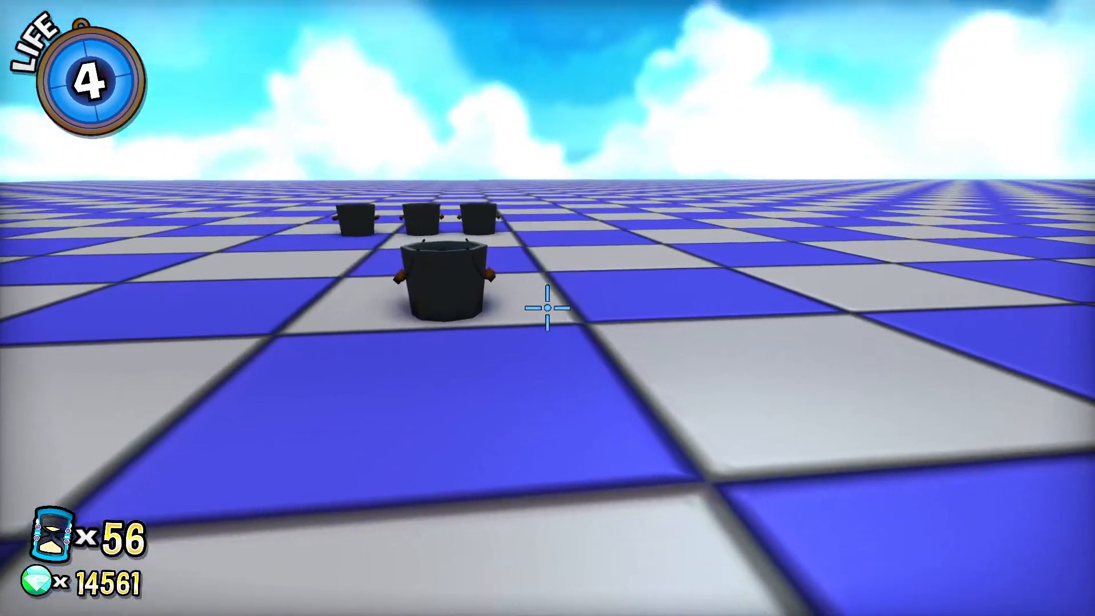
key("Escape")
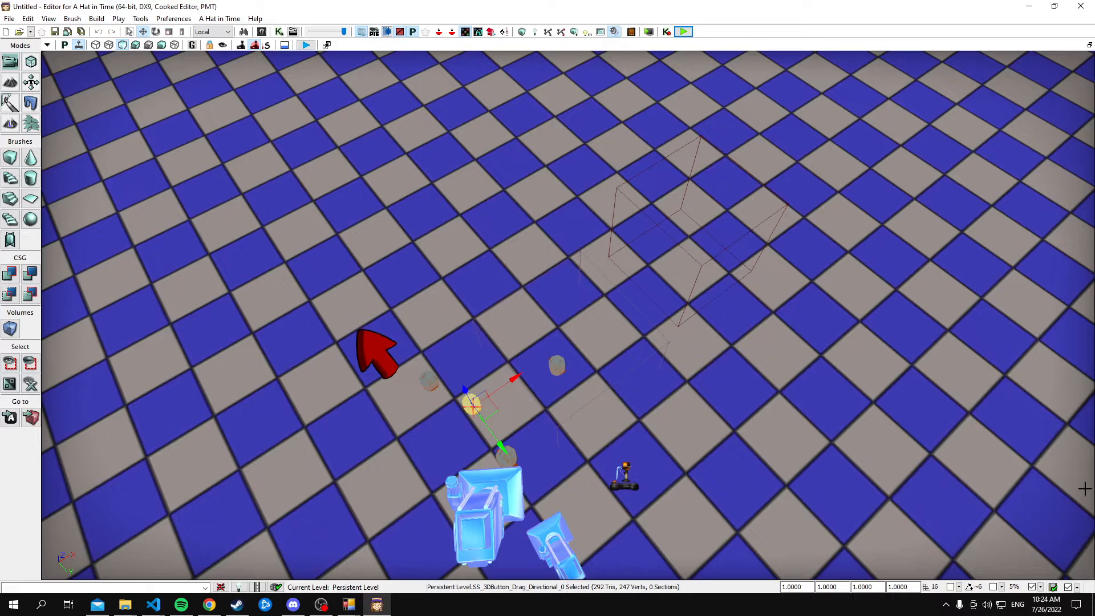
Switch the viewport to Lit shading and bring the group of buckets into close view
key("s")
right_click_drag(745, 430, 745, 430)
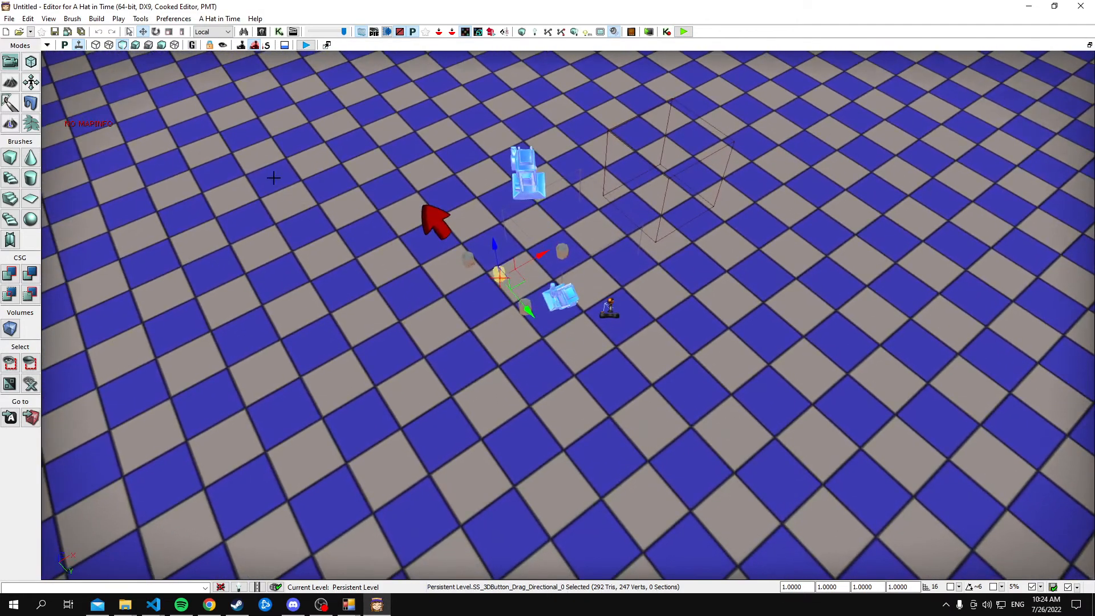
left_click(135, 45)
right_click_drag(720, 342, 709, 336)
key("w")
Open the directional drag button's properties and filter them by "mes"
left_click(530, 320)
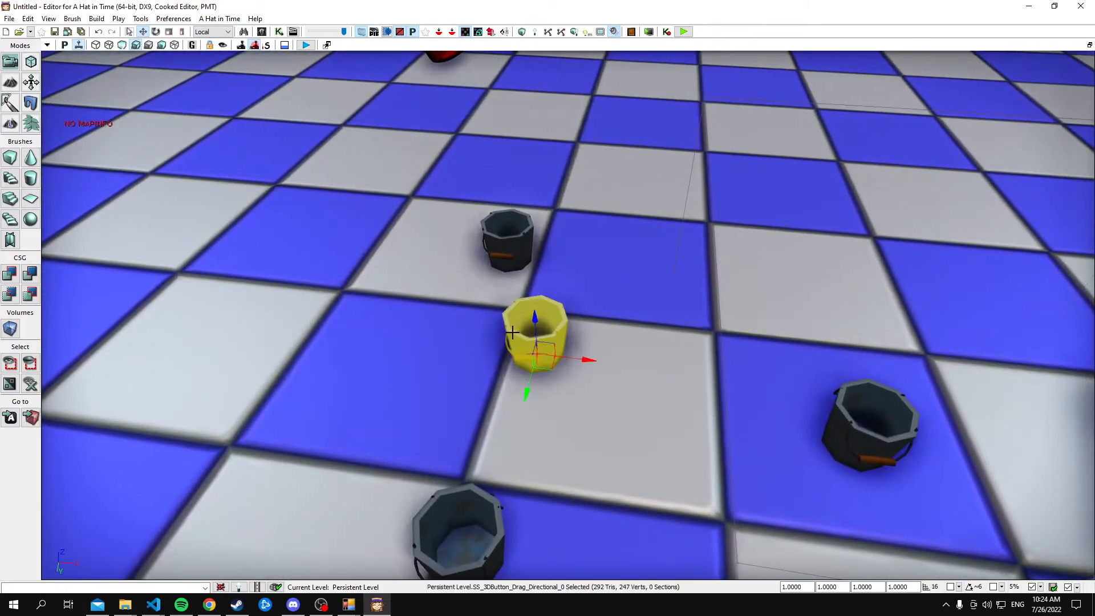
double_click(531, 332)
type("mes")
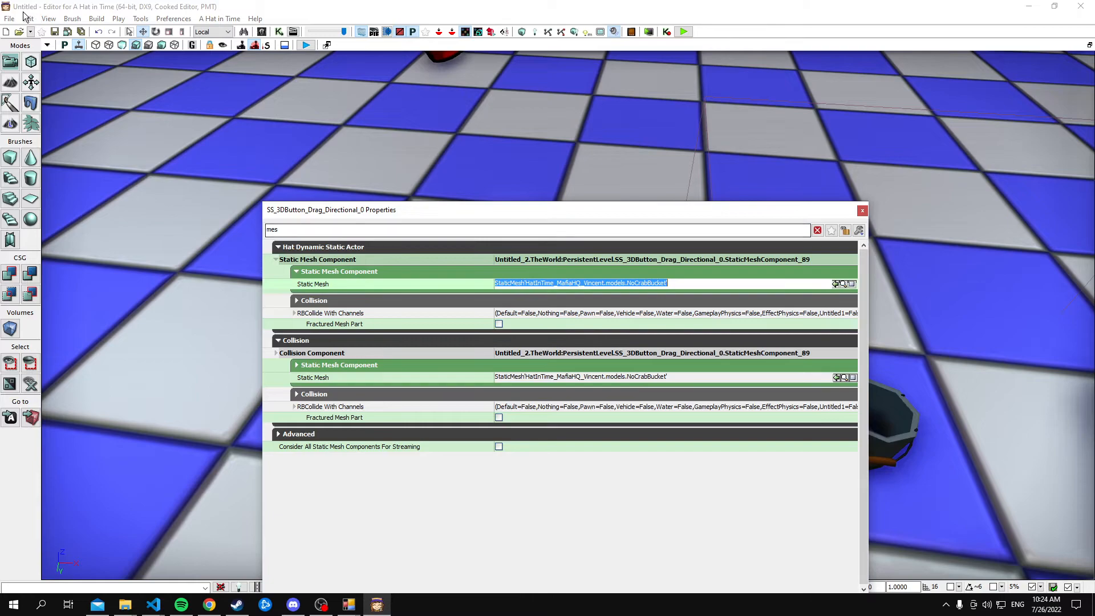
Search the Content Browser for "bell" without the Sound Cues filter and select the alp_twilight_bell static mesh
left_click(49, 18)
mouse_move(207, 32)
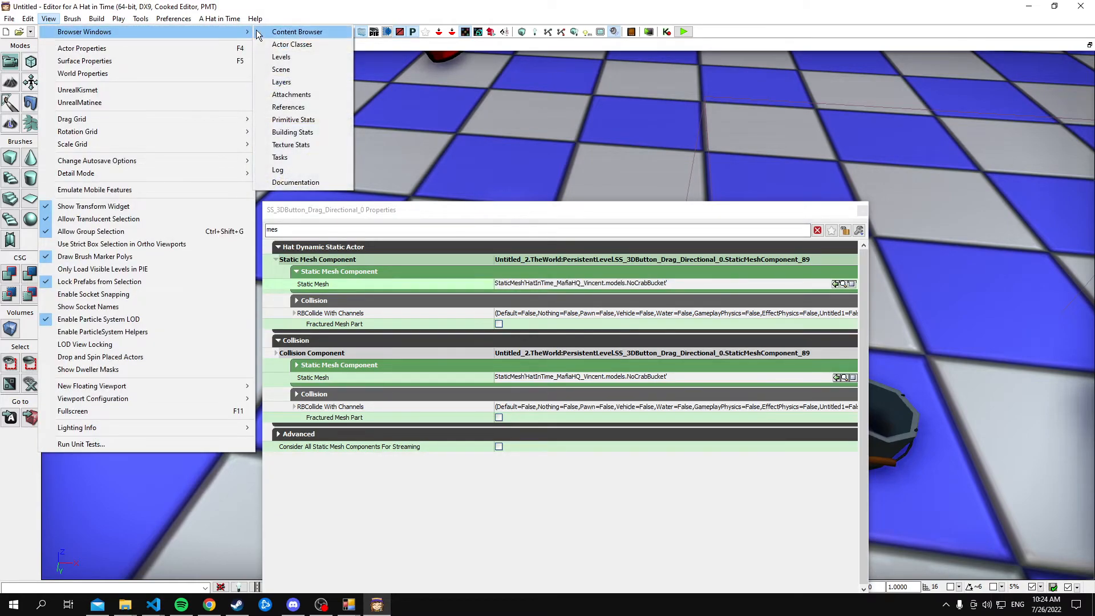
left_click(259, 32)
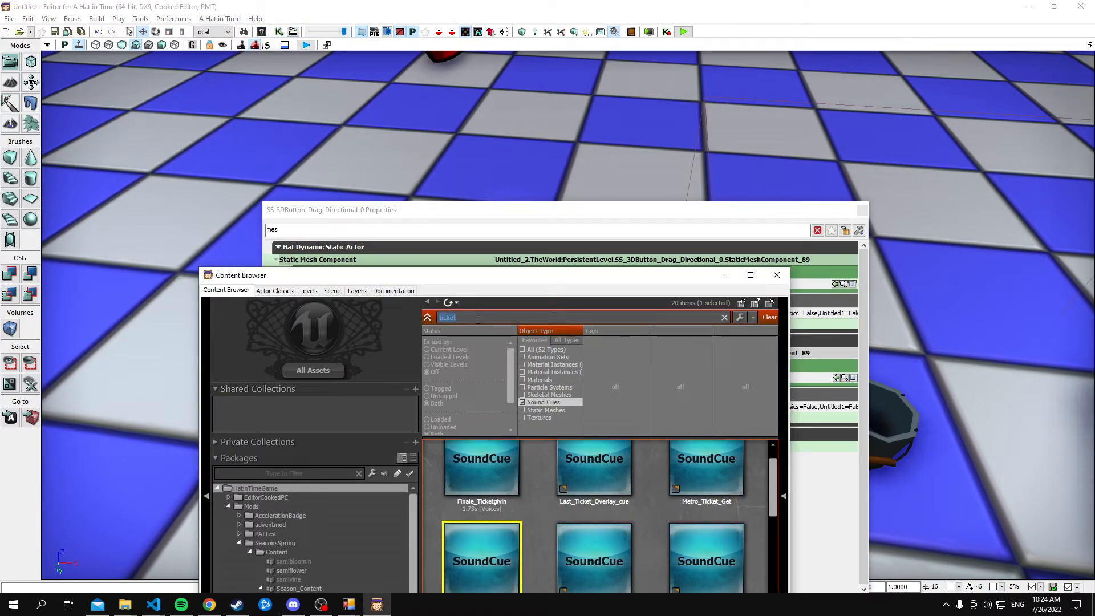
key("BackSpace")
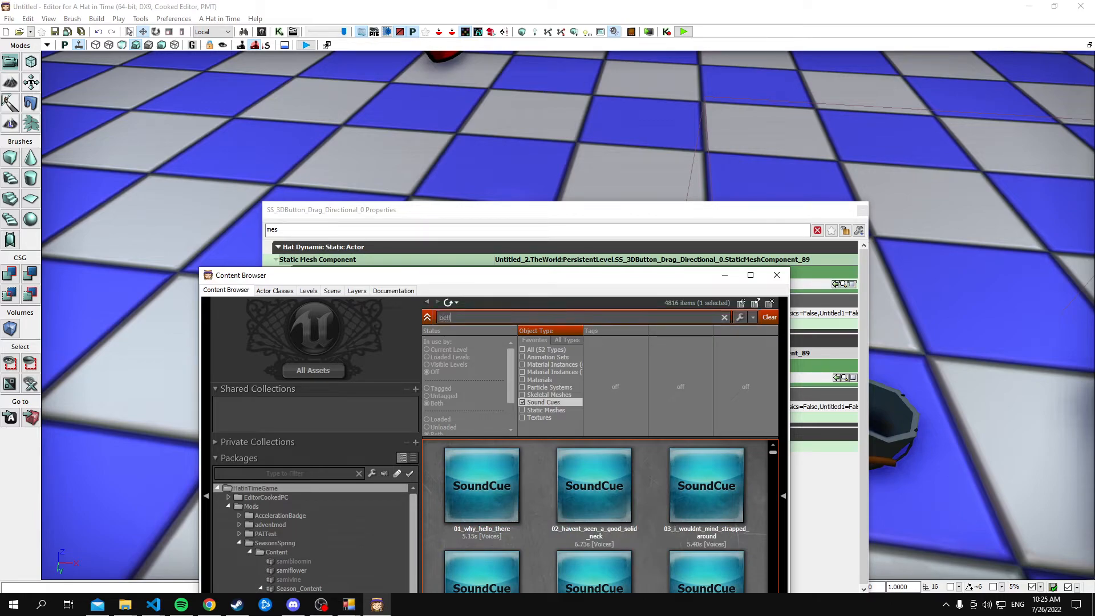
left_click(536, 400)
left_click(502, 505)
Assign the selected alp_twilight_bell mesh as the directional drag button's Static Mesh and close its properties
left_click(706, 206)
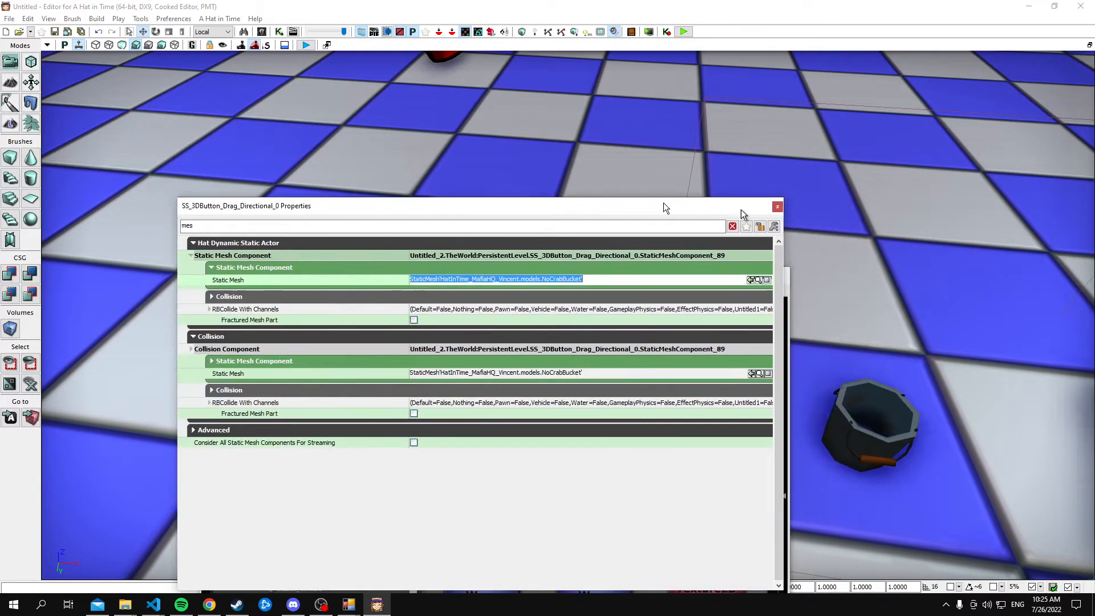
left_click_drag(706, 207, 184, 190)
left_click(533, 344)
right_click(533, 344)
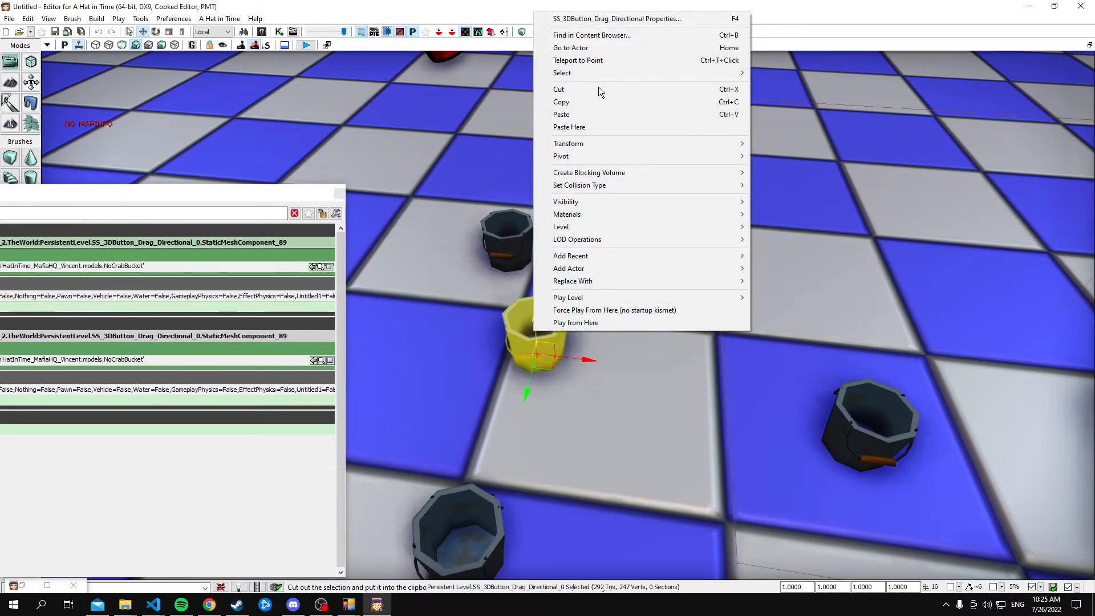
left_click(635, 20)
left_click_drag(236, 197, 566, 183)
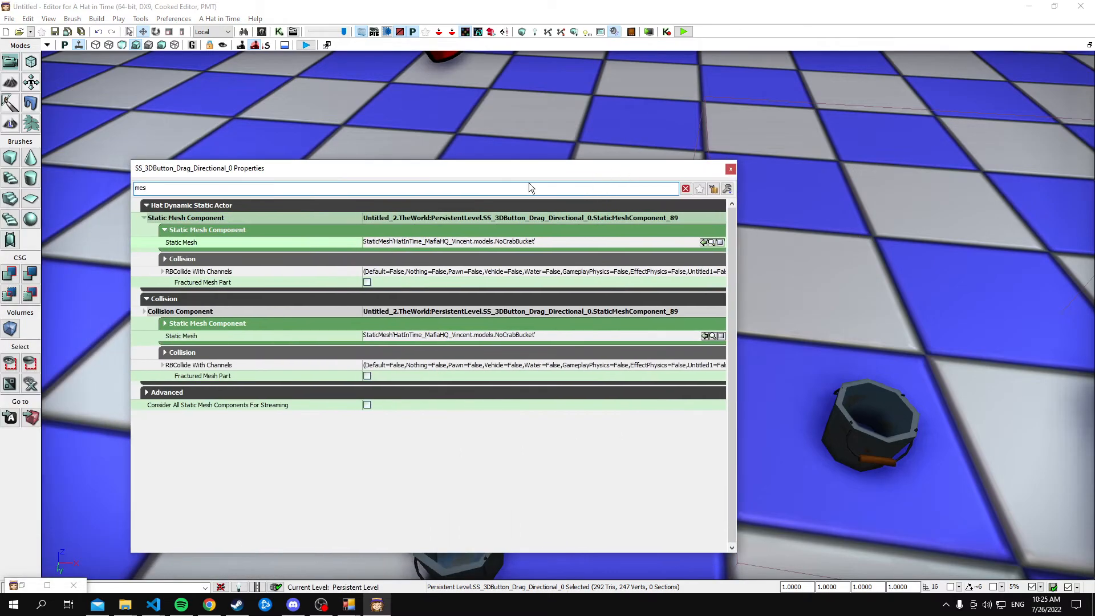
left_click(704, 242)
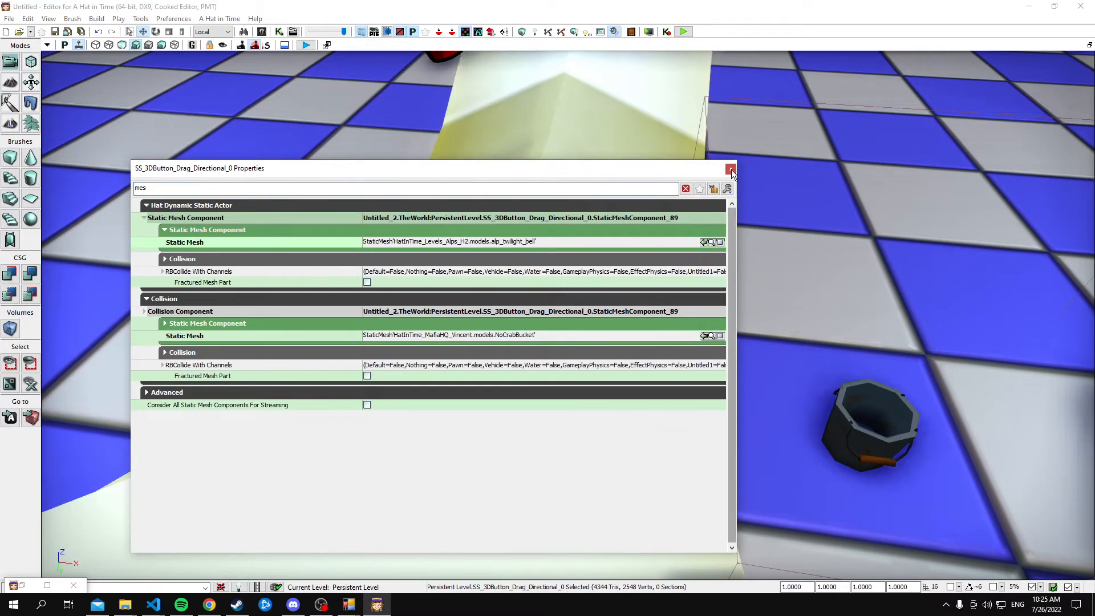
left_click(729, 171)
Raise the bell-shaped directional drag button vertically until its whole body stands above the checkered floor
right_click_drag(724, 188, 667, 166)
right_click_drag(615, 322, 593, 349)
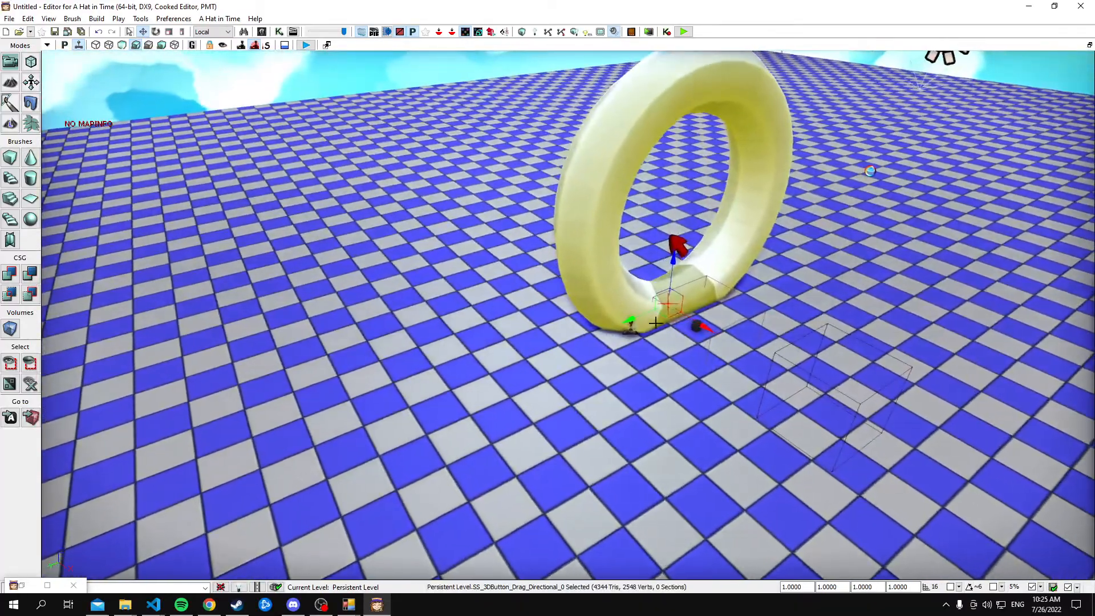
left_click_drag(673, 265, 677, 154)
right_click_drag(676, 154, 639, 257)
left_click_drag(637, 317, 540, 227)
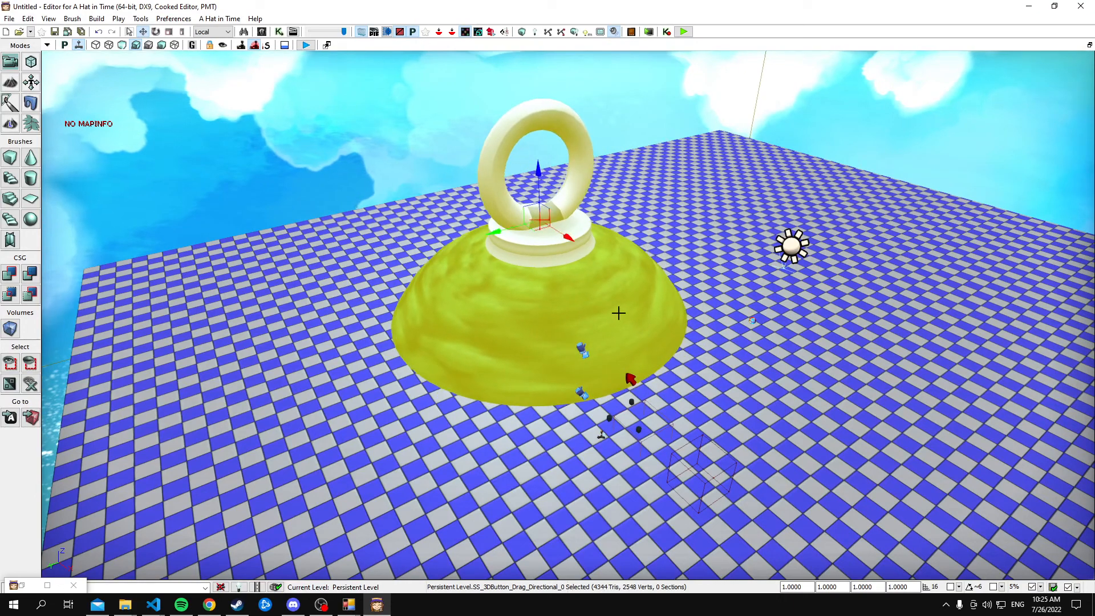
Play-test the map in first person, drag on the giant bell with the crosshair, and end the test
left_click(683, 32)
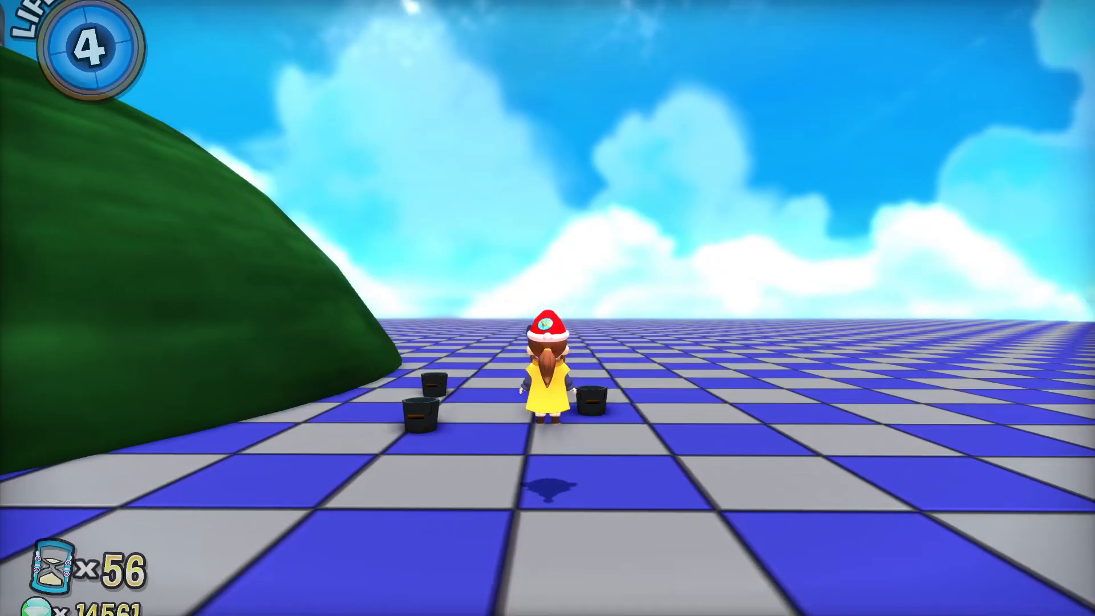
key("w")
key("space")
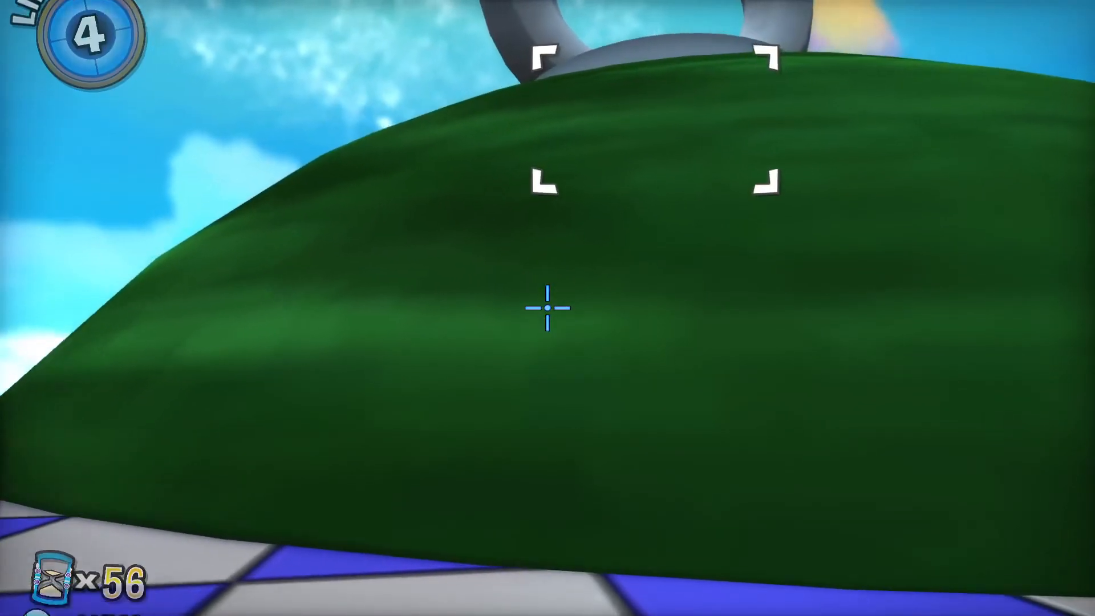
key("s")
key("w")
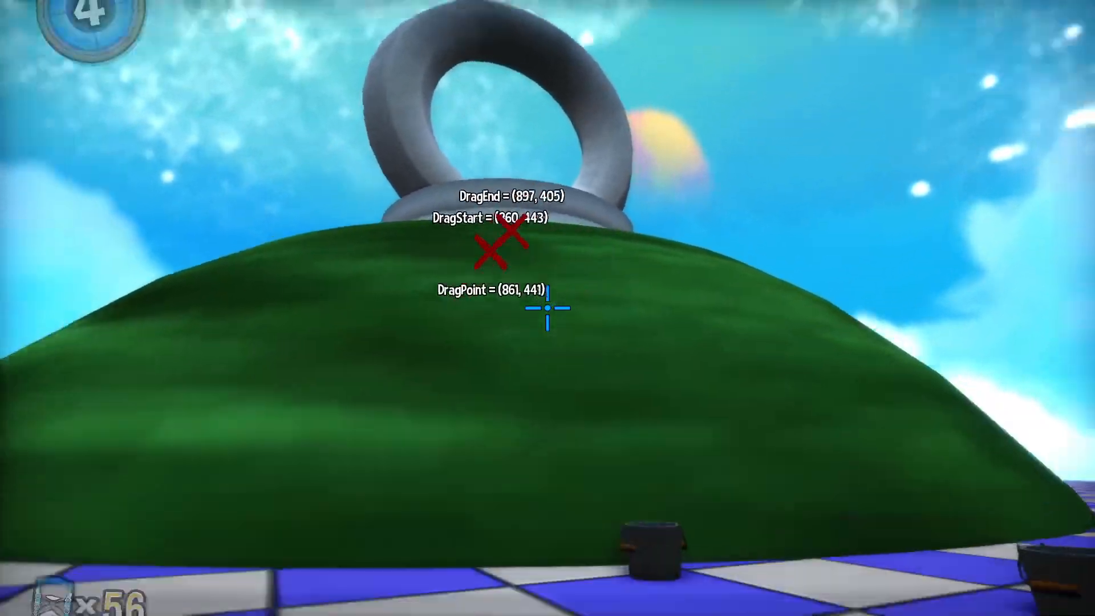
key("Escape")
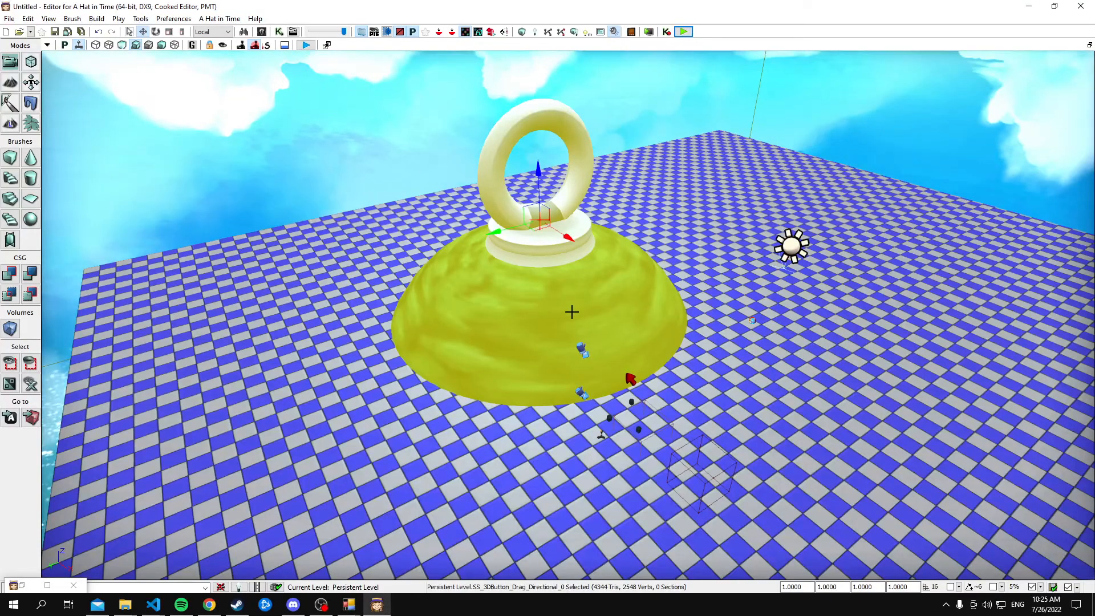